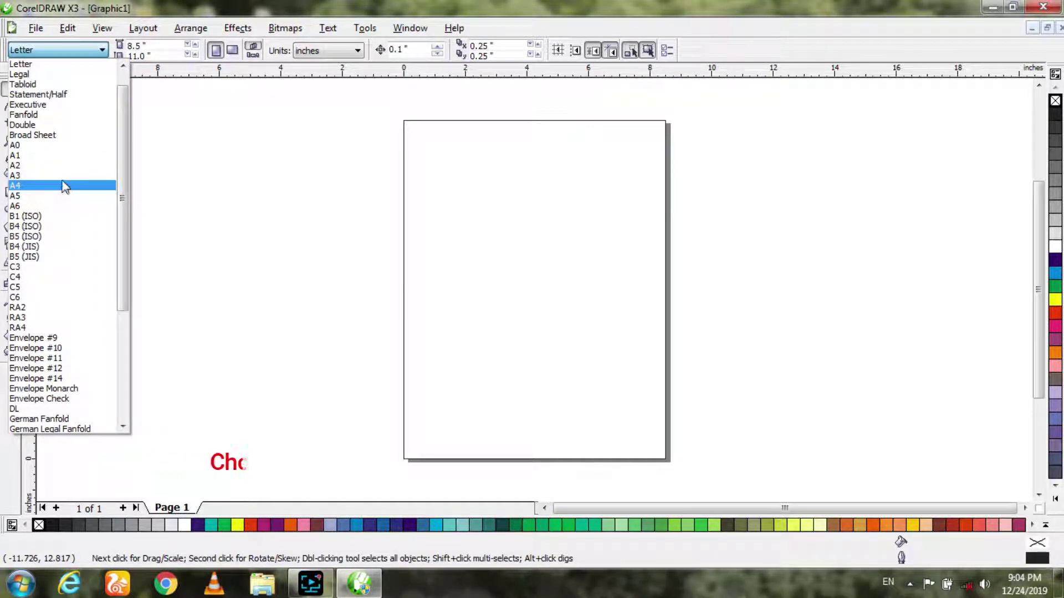
Set the page size to A3 in landscape orientation, 420 by 297 mm.
{"action": "left_click", "coordinate": [63, 175]}
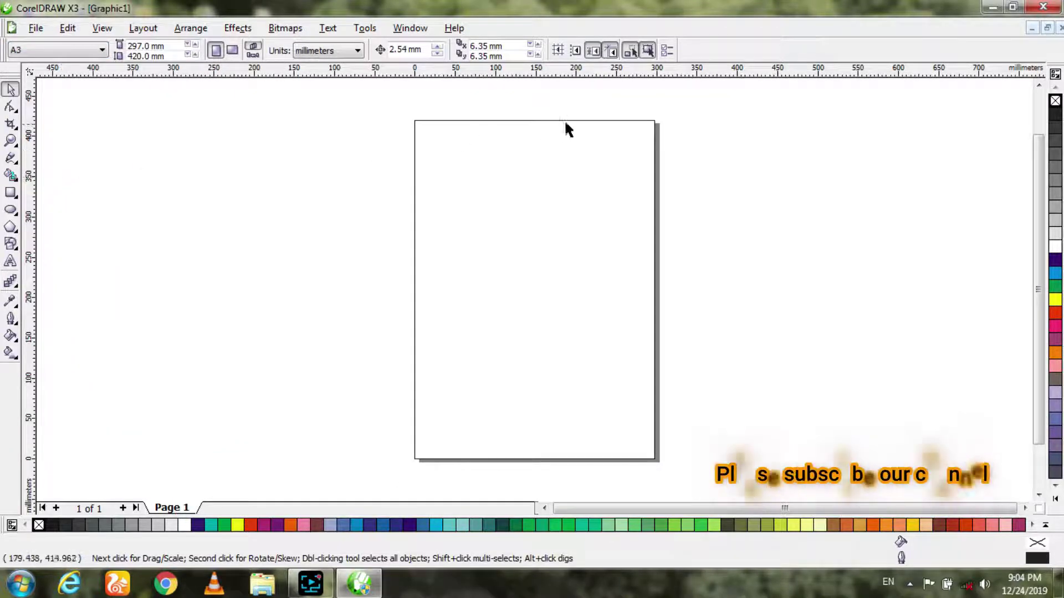
{"action": "left_click_drag", "start_coordinate": [400, 108], "coordinate": [669, 465]}
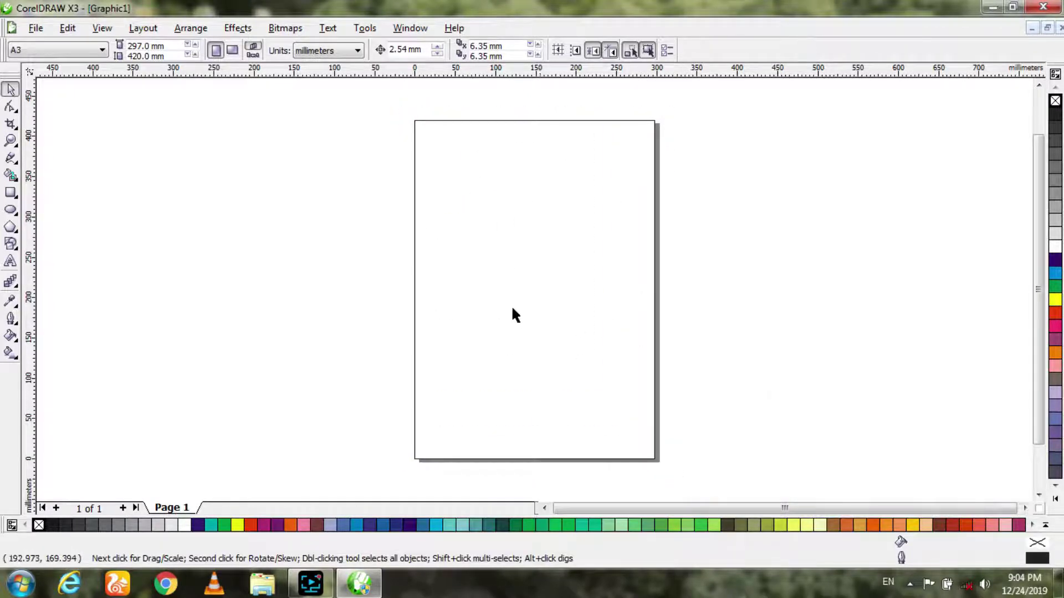
{"action": "left_click", "coordinate": [232, 50]}
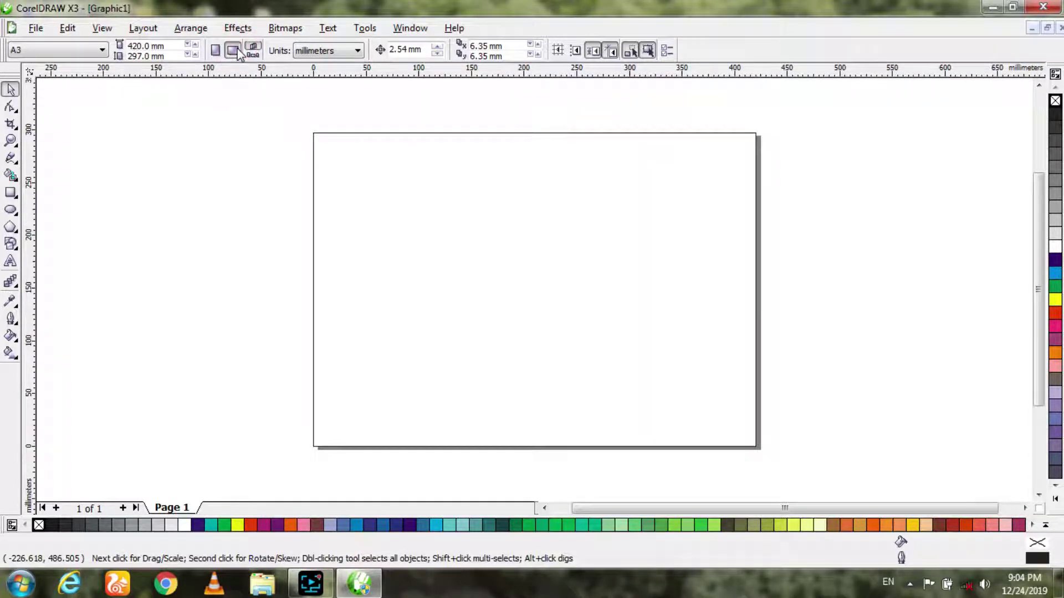
{"action": "left_click", "coordinate": [217, 50]}
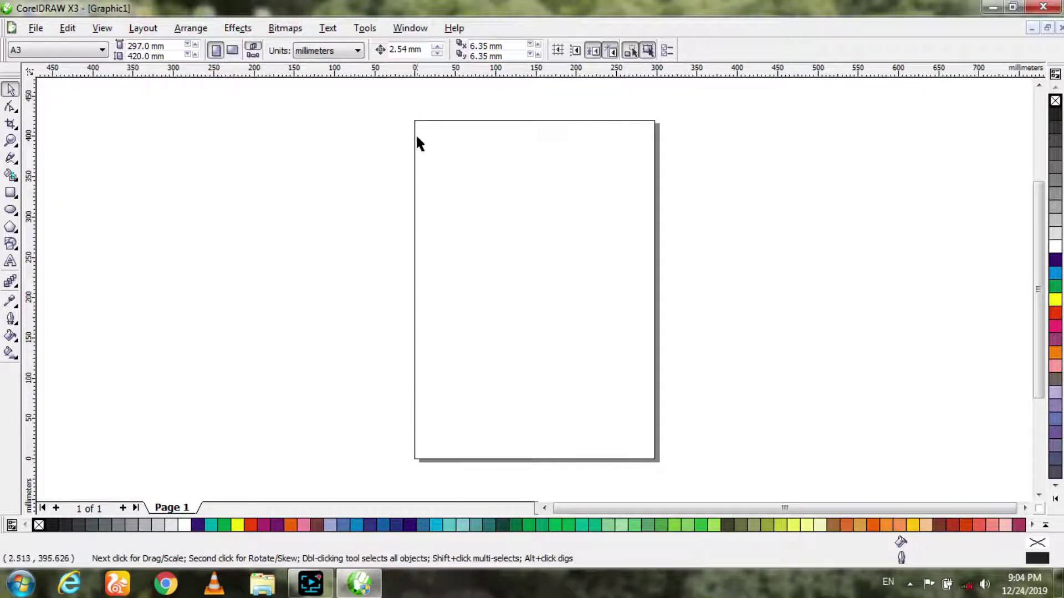
{"action": "left_click", "coordinate": [233, 51]}
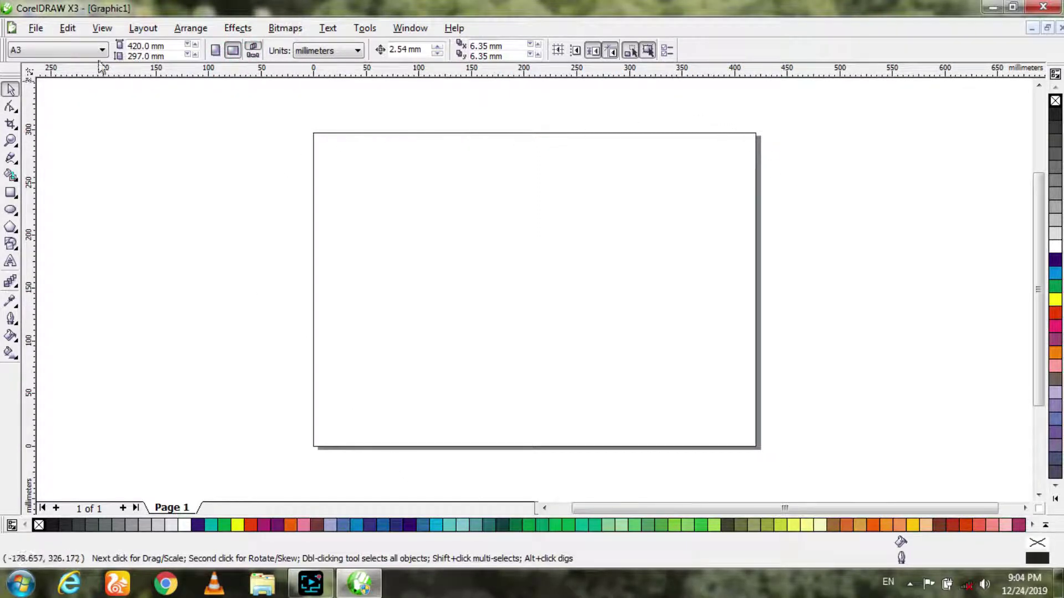
Import the photo nature-bird-red-wildlife-36762 and place it outside the page, left of it, about 140 by 93 mm.
{"action": "left_click", "coordinate": [38, 28]}
{"action": "left_click", "coordinate": [38, 28]}
{"action": "left_click", "coordinate": [38, 28]}
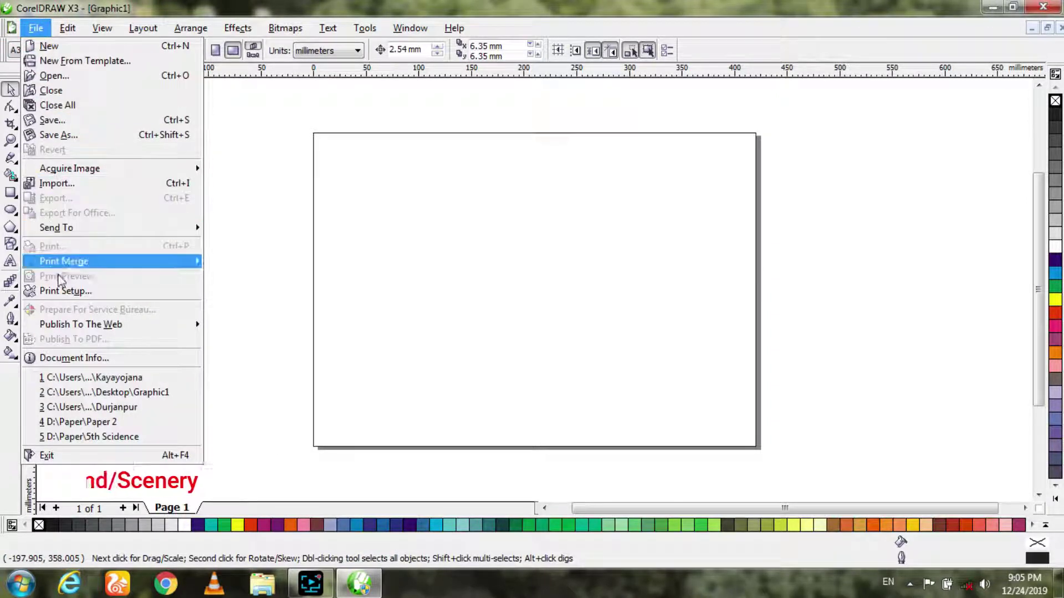
{"action": "left_click", "coordinate": [89, 183]}
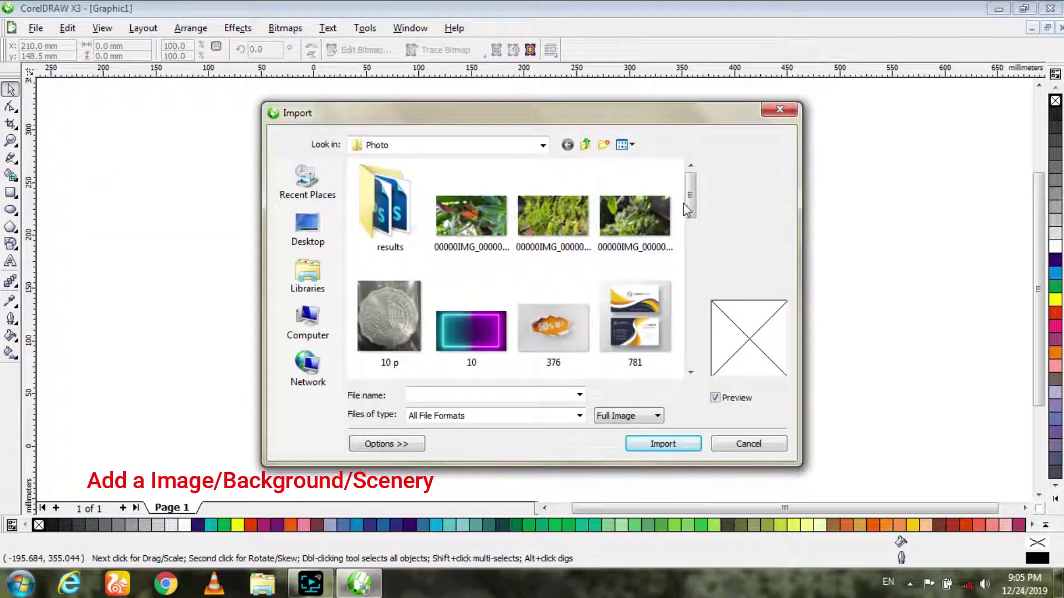
{"action": "left_click_drag", "start_coordinate": [691, 206], "coordinate": [691, 254]}
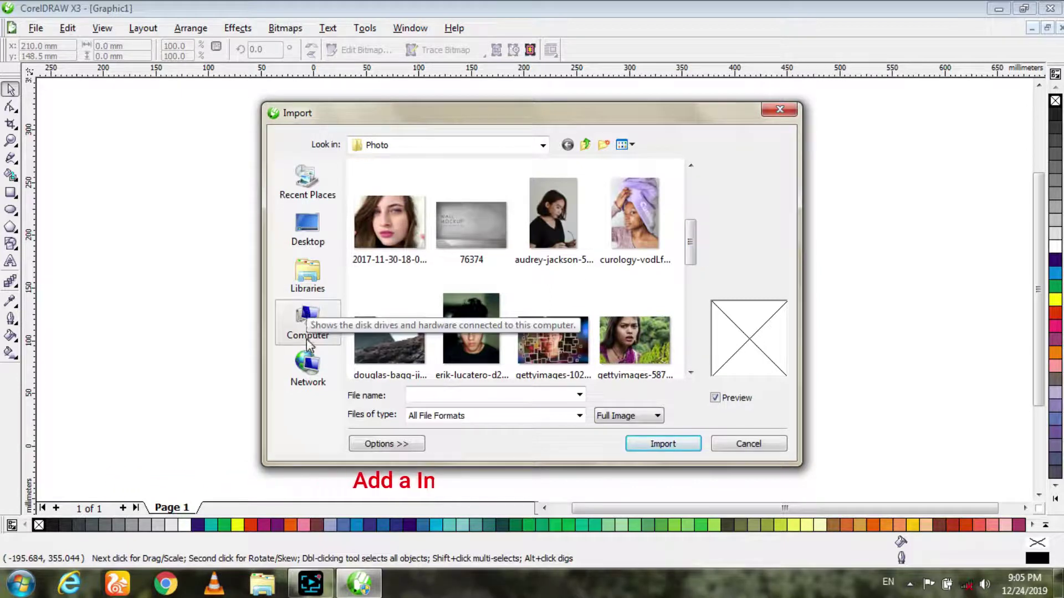
{"action": "left_click_drag", "start_coordinate": [692, 239], "coordinate": [691, 316]}
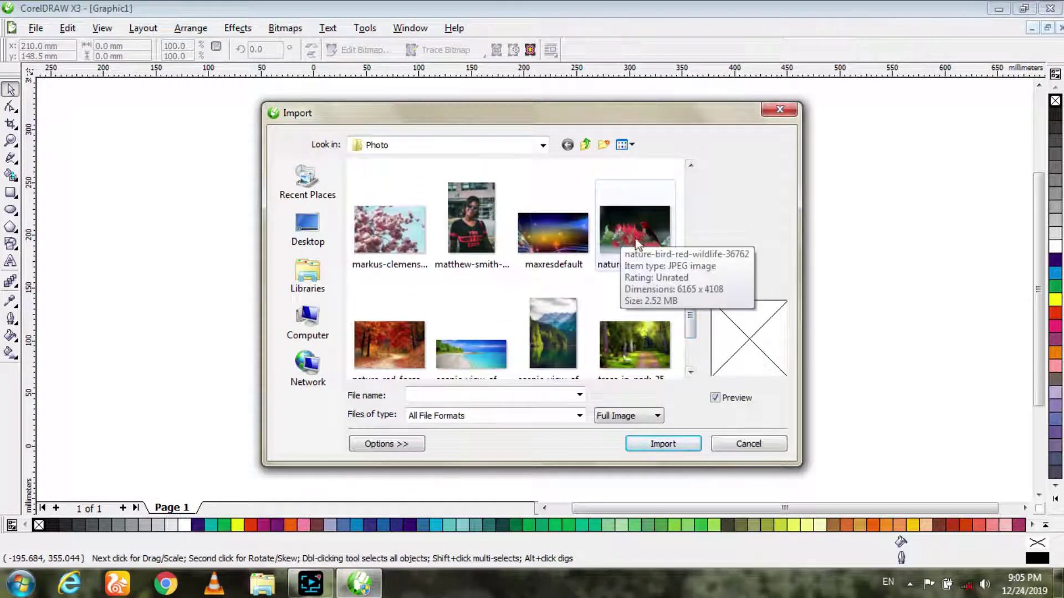
{"action": "left_click", "coordinate": [636, 244]}
{"action": "left_click", "coordinate": [663, 443]}
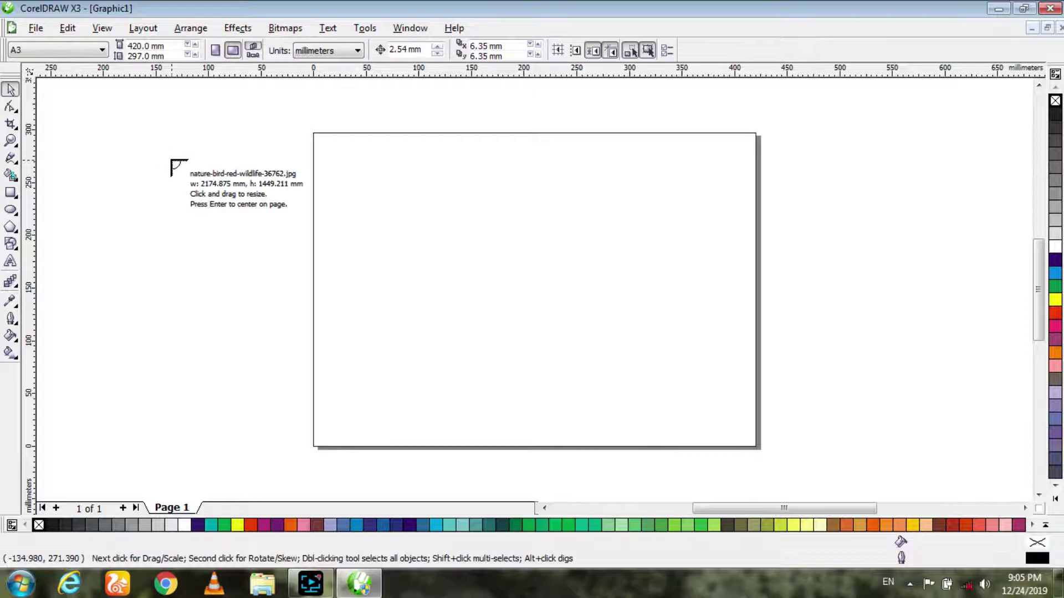
{"action": "left_click_drag", "start_coordinate": [93, 131], "coordinate": [241, 228]}
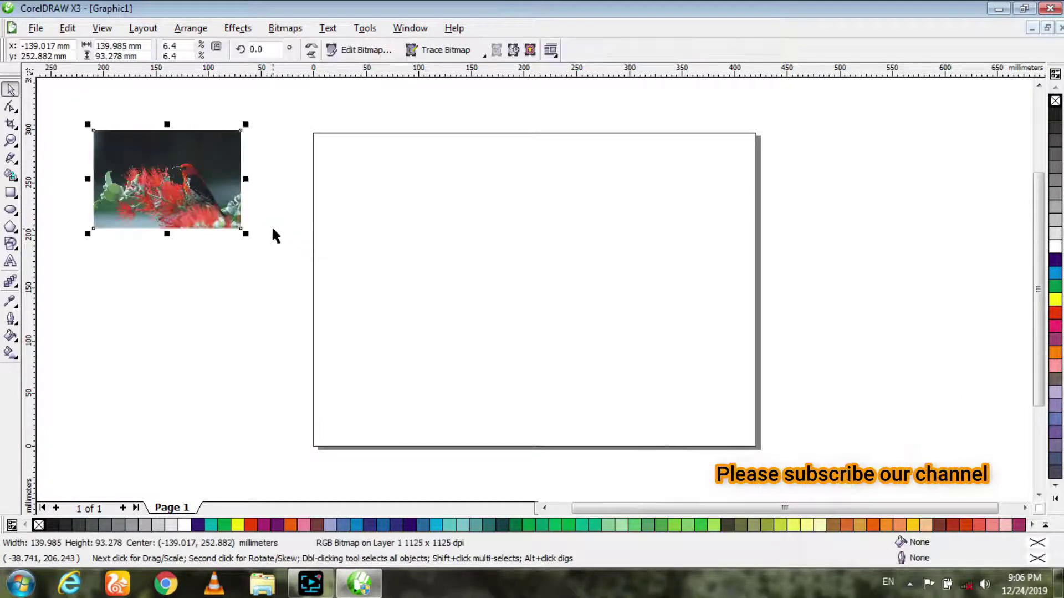
Examine the imported bird photo up close and clear its selection.
{"action": "scroll", "coordinate": [150, 181], "scroll_direction": "up", "scroll_amount": 1}
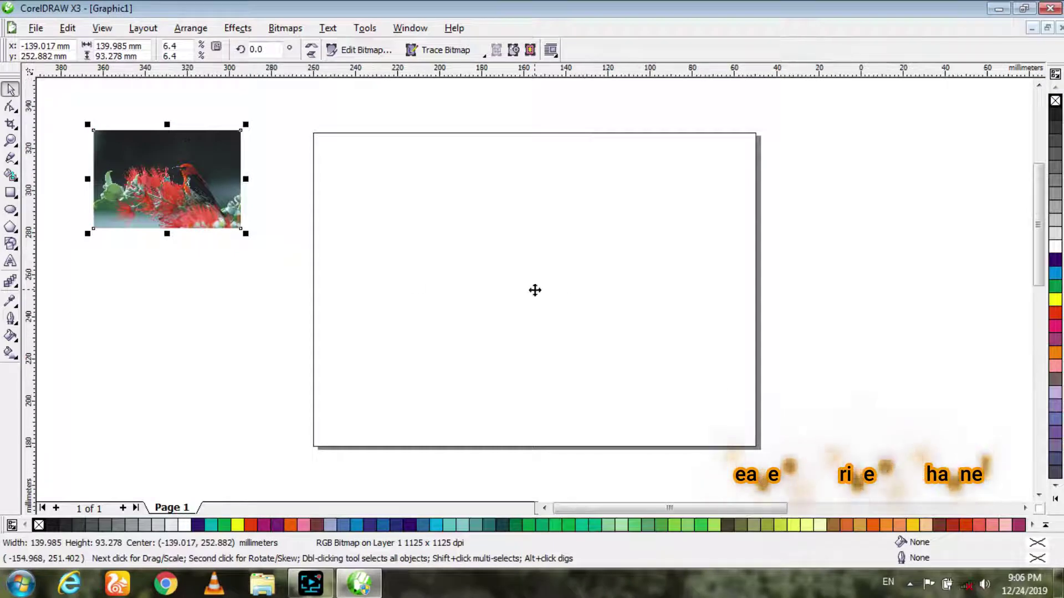
{"action": "scroll", "coordinate": [535, 289], "scroll_direction": "up", "scroll_amount": 1}
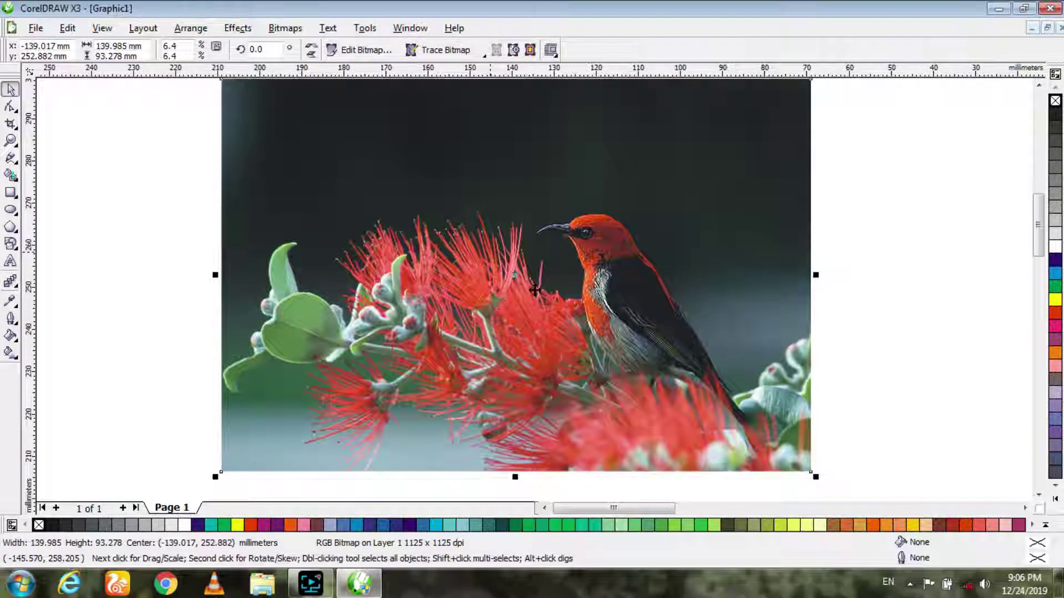
{"action": "scroll", "coordinate": [535, 289], "scroll_direction": "down", "scroll_amount": 2}
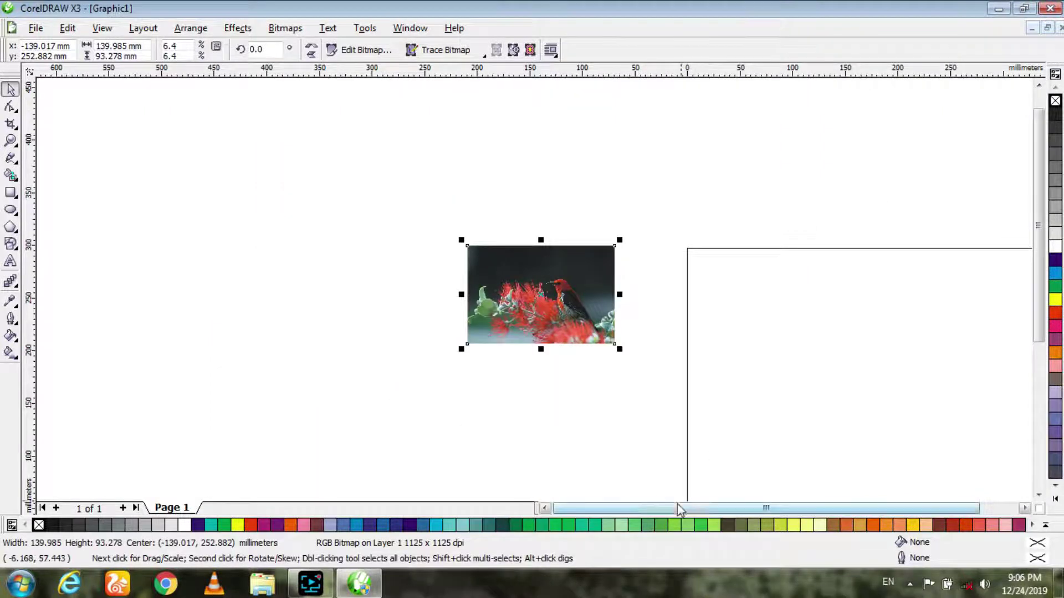
{"action": "left_click_drag", "start_coordinate": [676, 506], "coordinate": [733, 507]}
{"action": "left_click_drag", "start_coordinate": [1038, 225], "coordinate": [1045, 283]}
{"action": "left_click", "coordinate": [433, 174]}
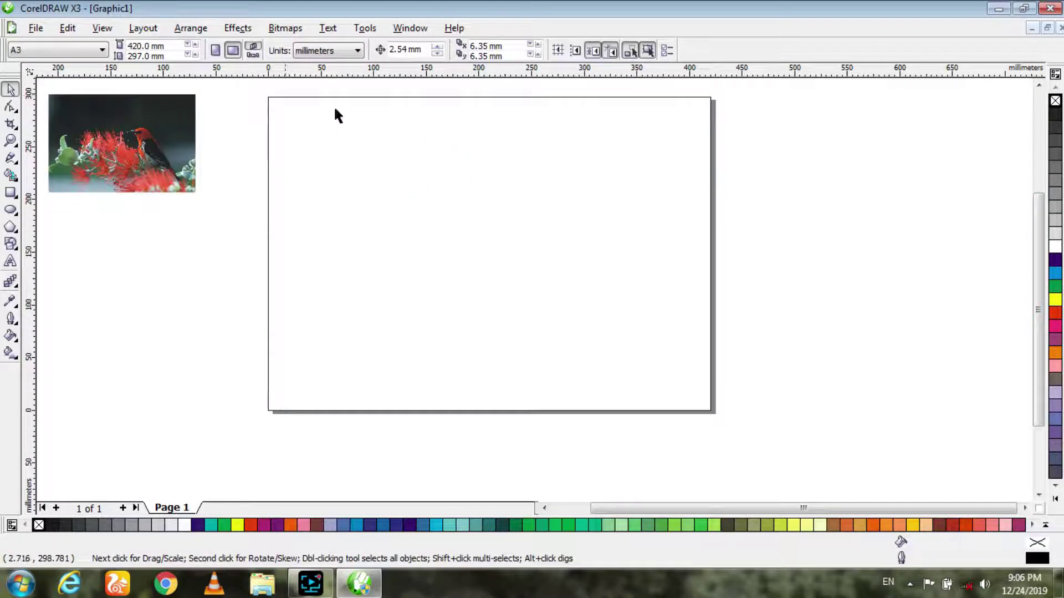
{"action": "left_click_drag", "start_coordinate": [291, 400], "coordinate": [702, 159]}
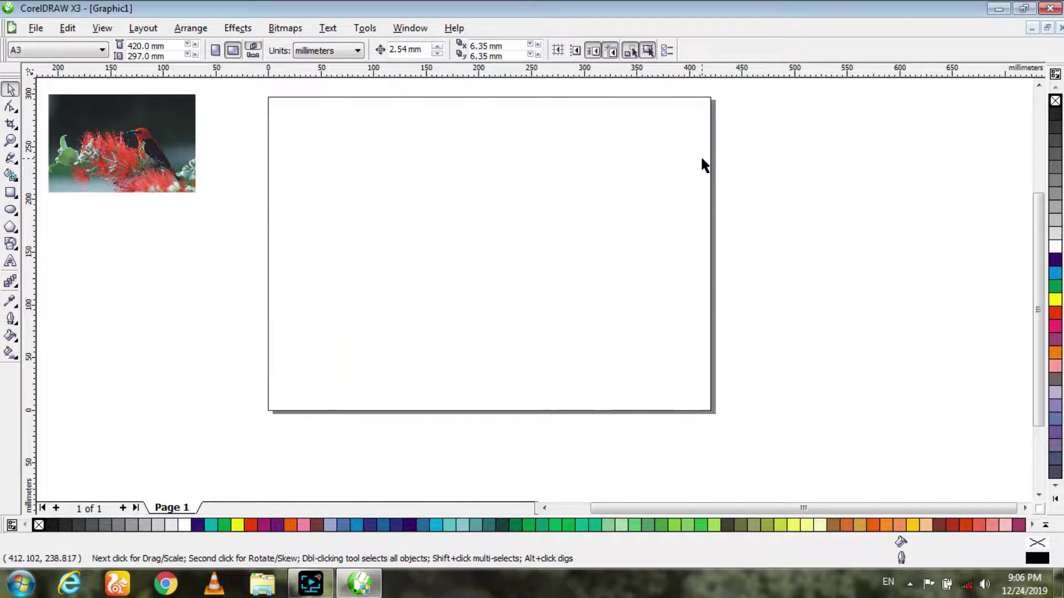
Run the Wizard.CreateCalendar macro from the CalendarWizard project and expand the calendar wizard's preview.
{"action": "left_click", "coordinate": [377, 32]}
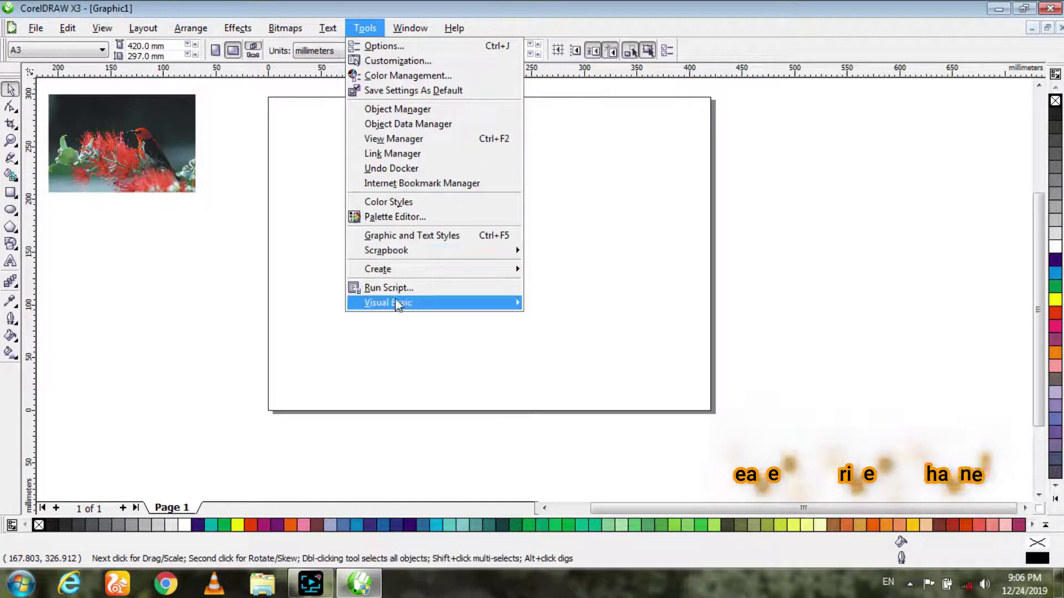
{"action": "mouse_move", "coordinate": [398, 304]}
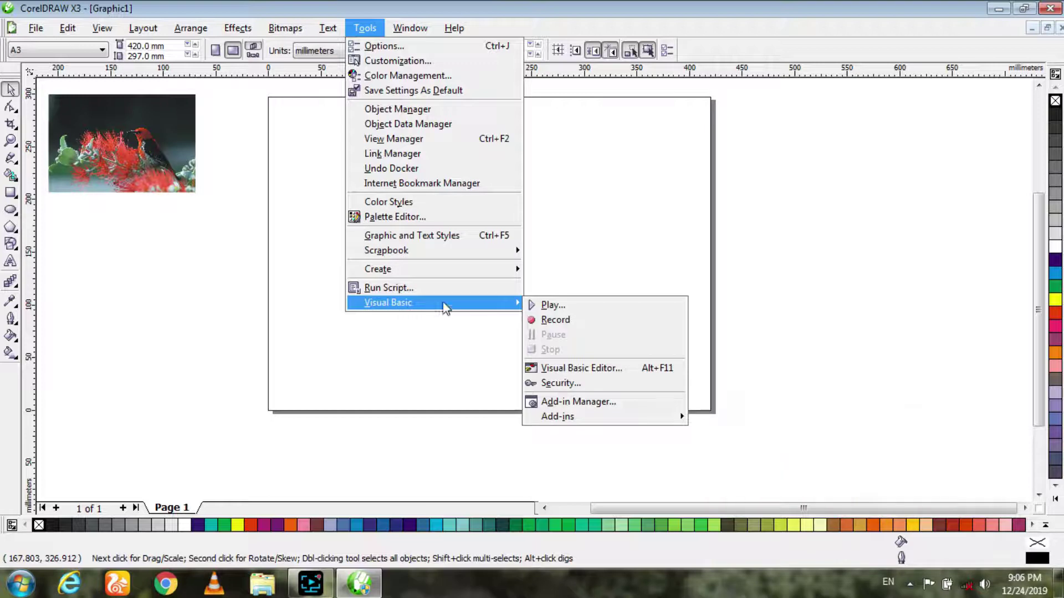
{"action": "left_click", "coordinate": [584, 306]}
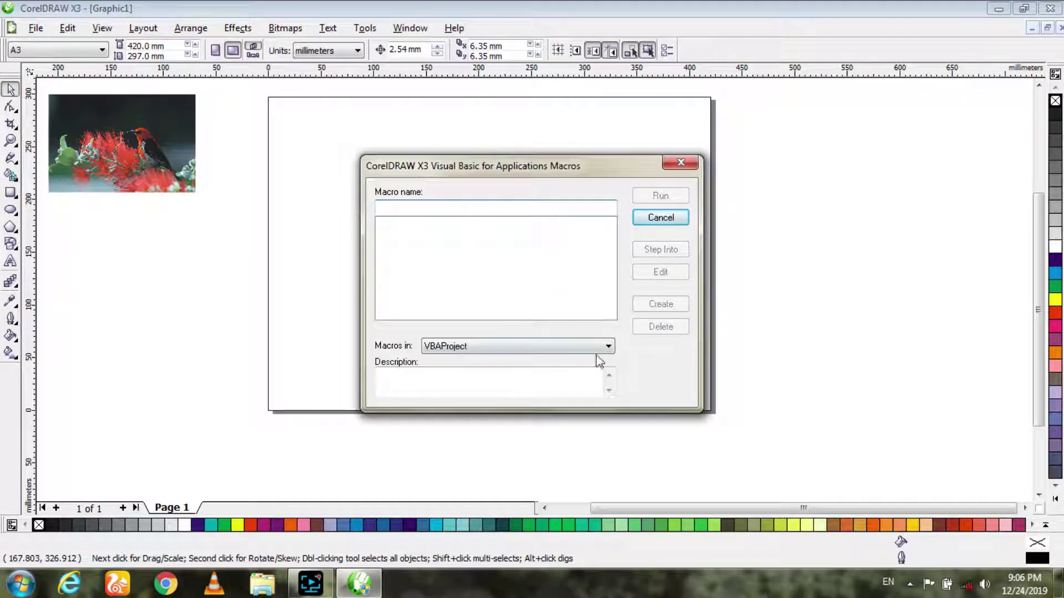
{"action": "left_click", "coordinate": [472, 348]}
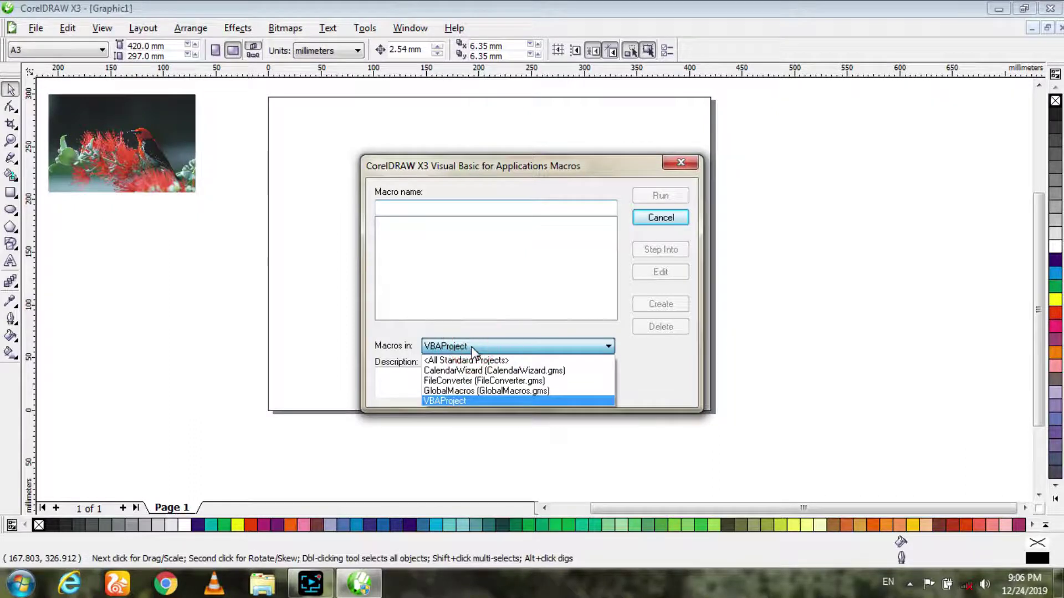
{"action": "left_click", "coordinate": [546, 371]}
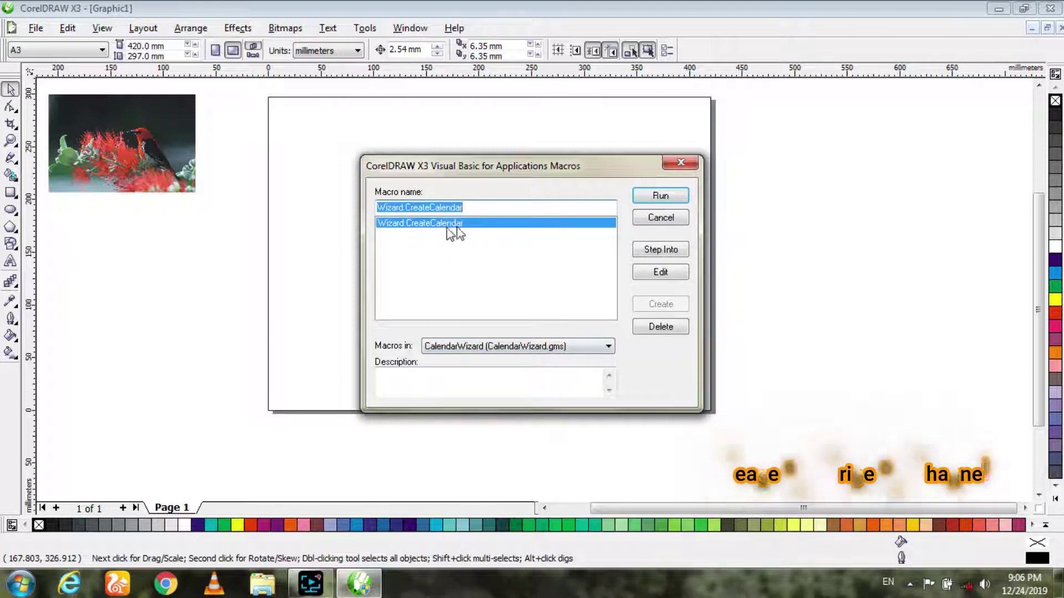
{"action": "left_click", "coordinate": [659, 198]}
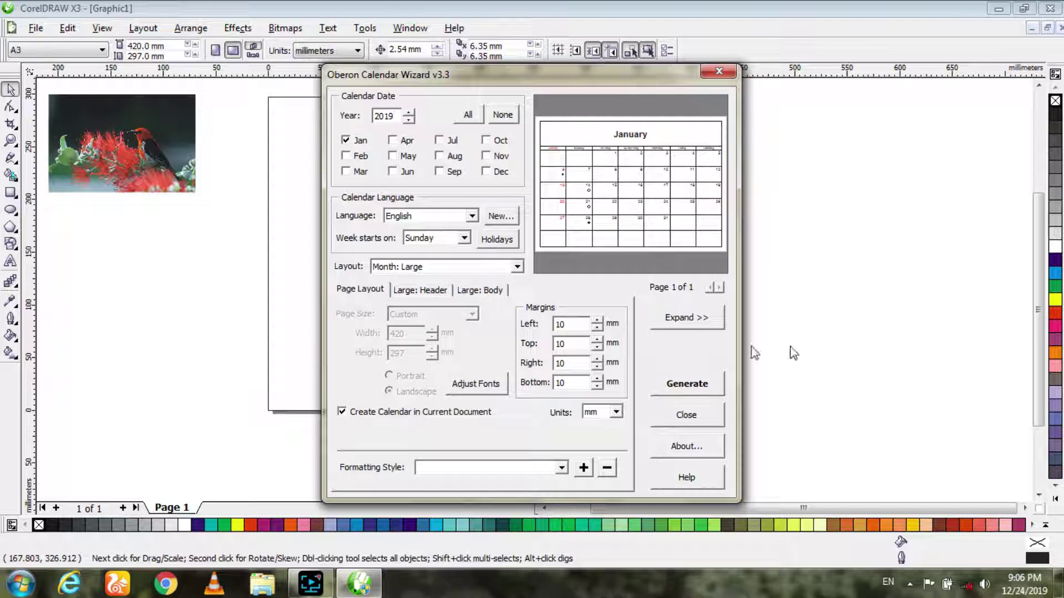
{"action": "left_click", "coordinate": [700, 328]}
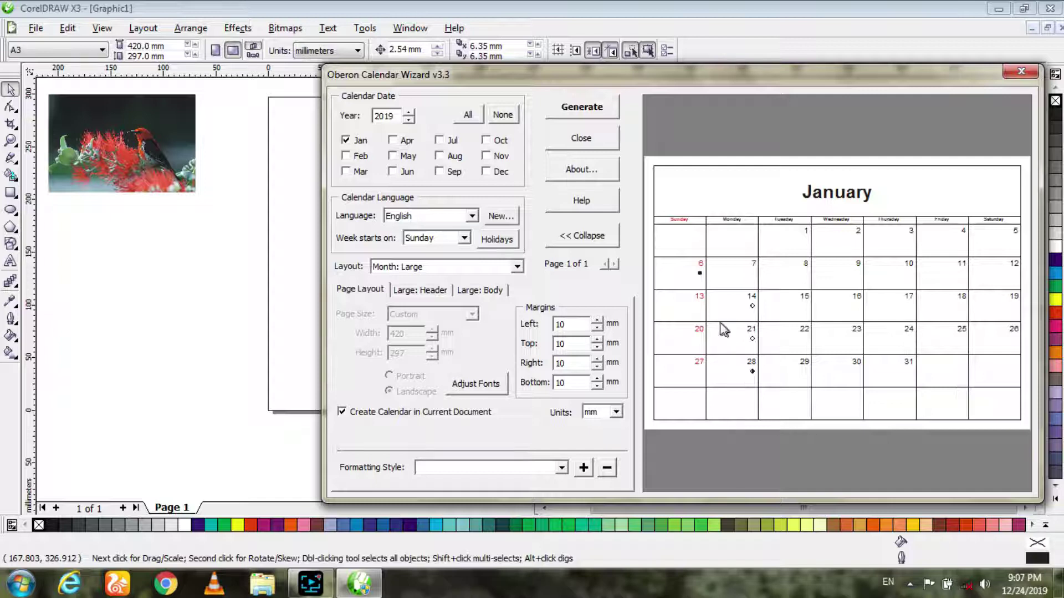
Set the calendar year to 2020 with all twelve months included and weeks starting on Sunday.
{"action": "left_click", "coordinate": [385, 118]}
{"action": "left_click", "coordinate": [390, 118]}
{"action": "left_click", "coordinate": [409, 113]}
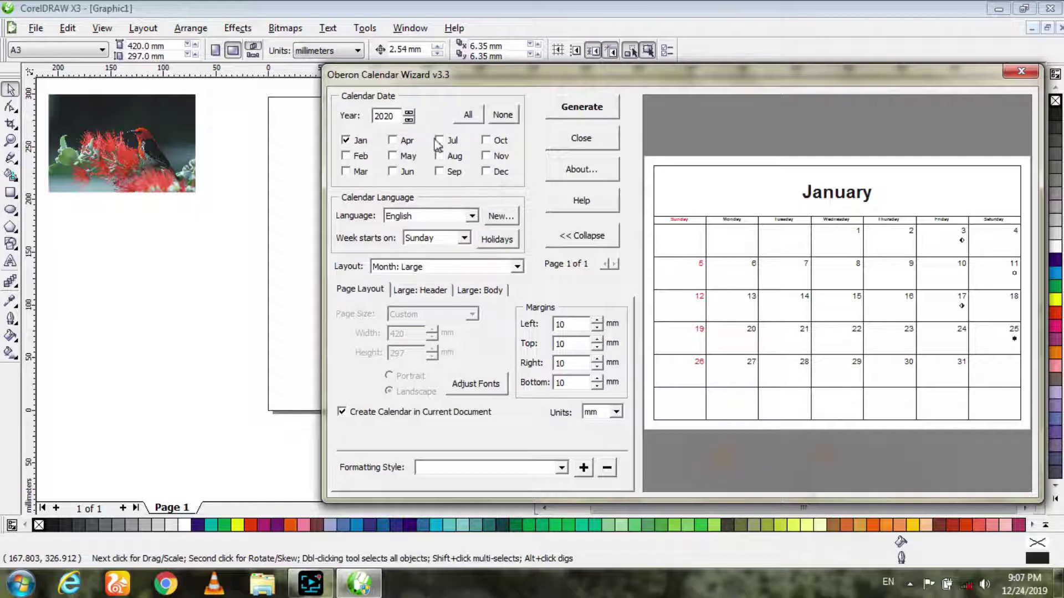
{"action": "left_click", "coordinate": [392, 140]}
{"action": "left_click", "coordinate": [438, 140]}
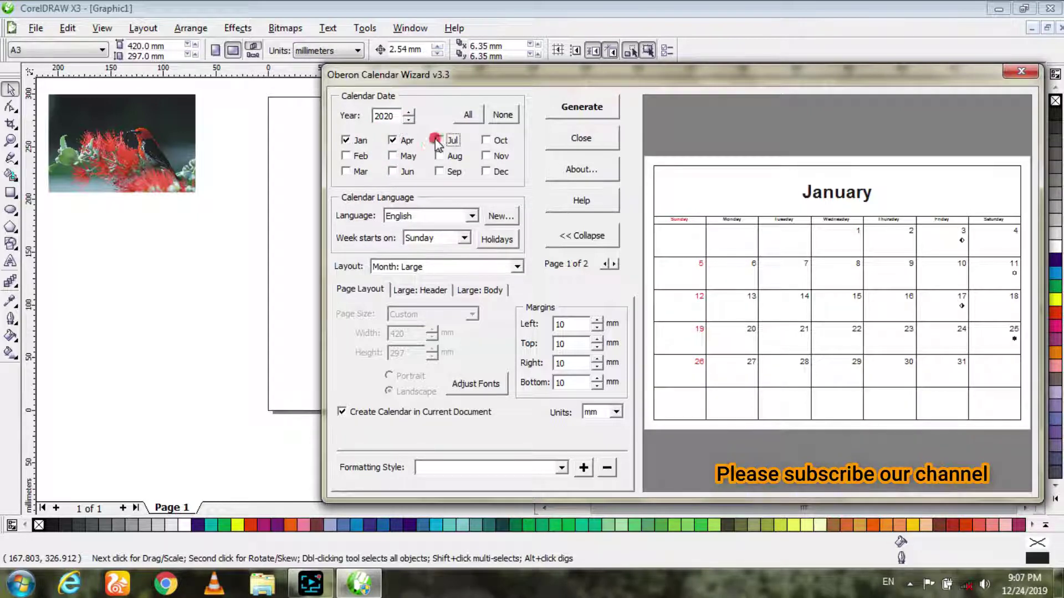
{"action": "left_click", "coordinate": [468, 114]}
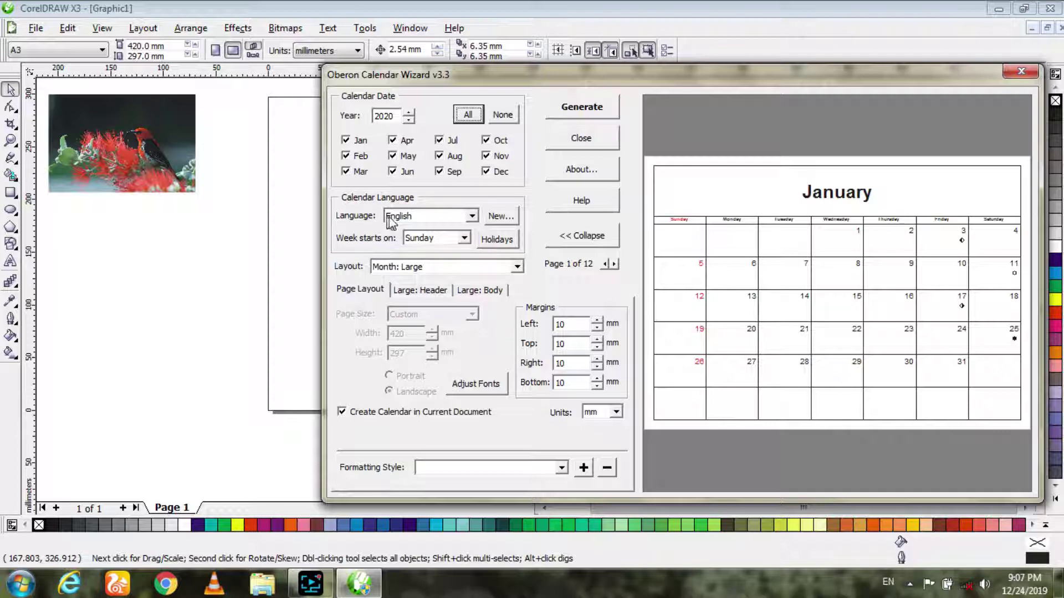
{"action": "left_click", "coordinate": [465, 238]}
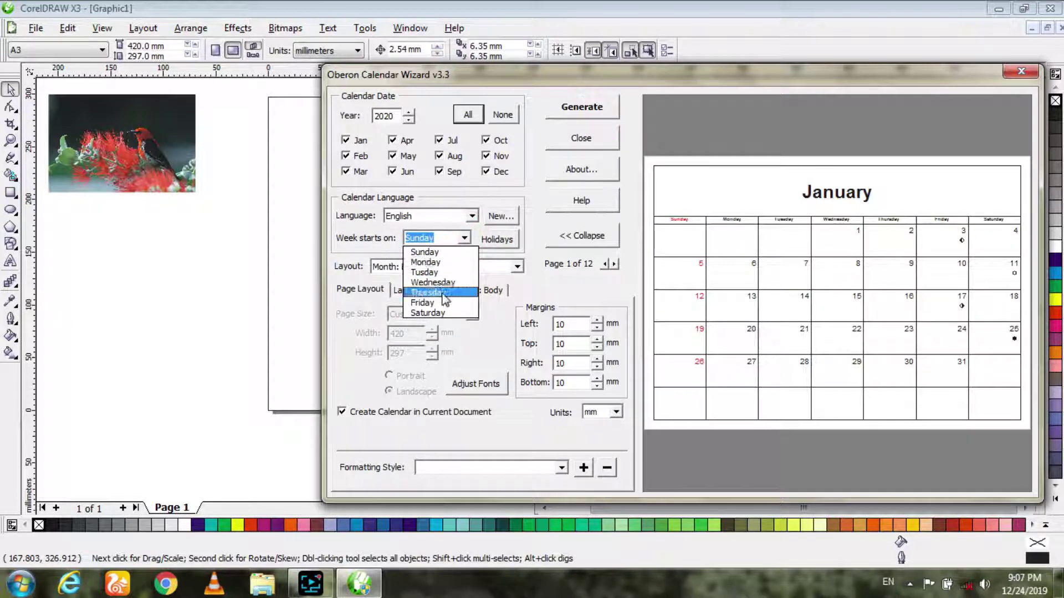
{"action": "left_click", "coordinate": [438, 257]}
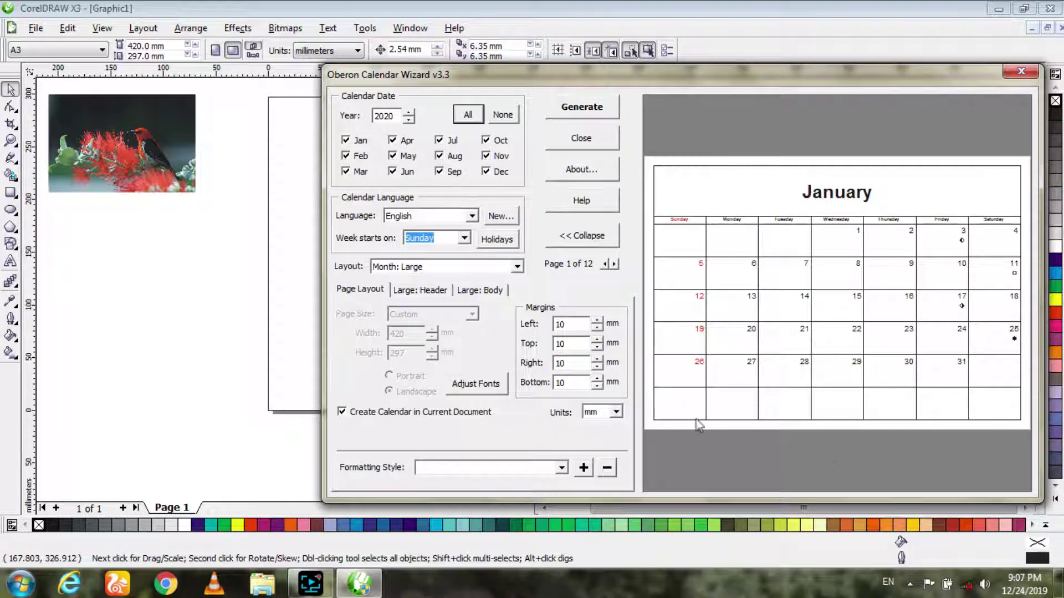
Preview the monthly calendar layouts from Month: Large + 2 Small through Month: Large + 12 Small [Right].
{"action": "left_click", "coordinate": [517, 267]}
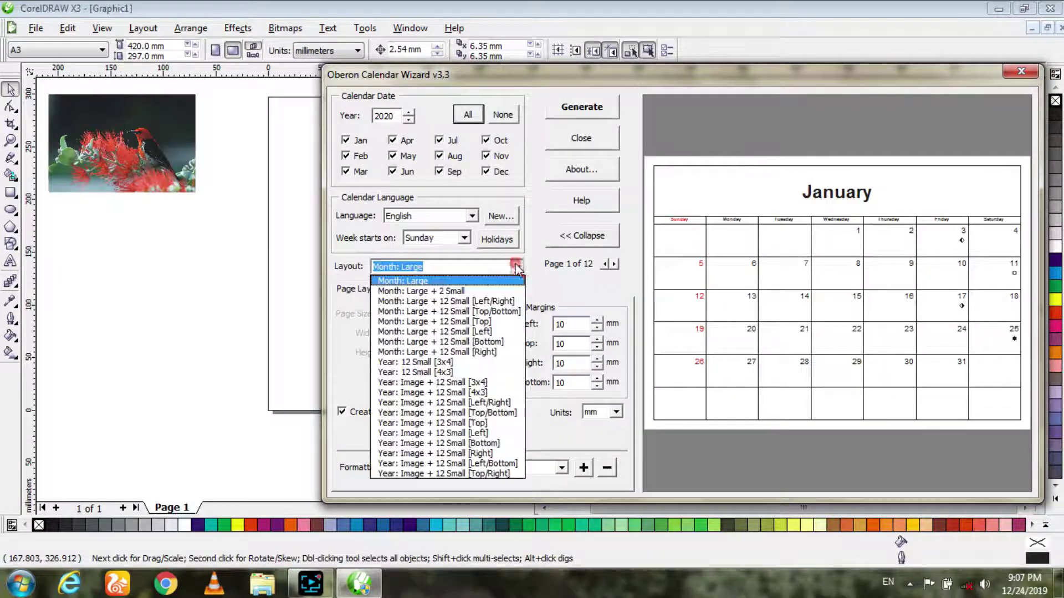
{"action": "left_click", "coordinate": [456, 291]}
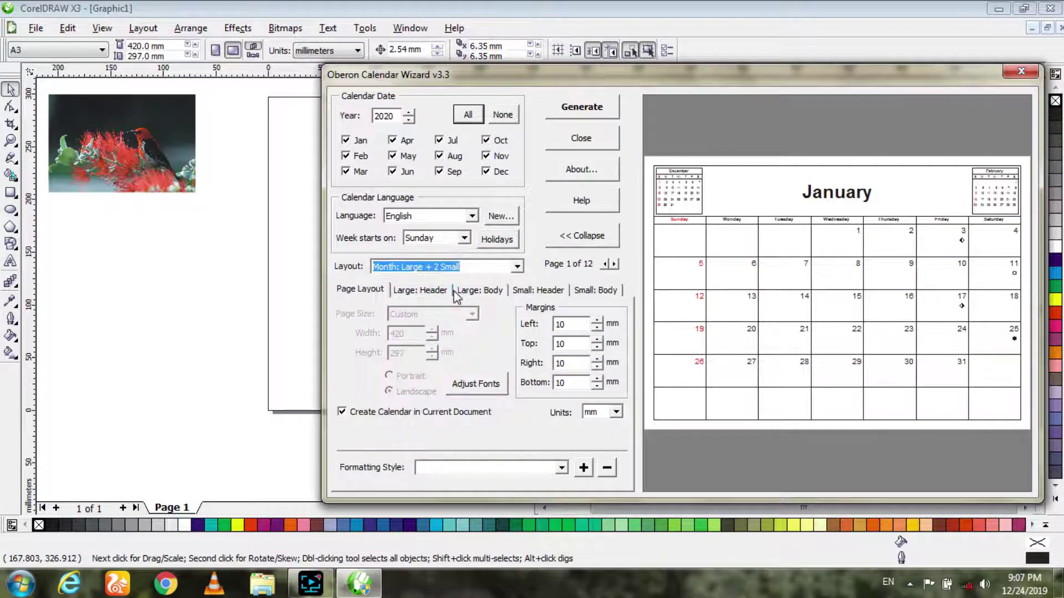
{"action": "left_click", "coordinate": [517, 267]}
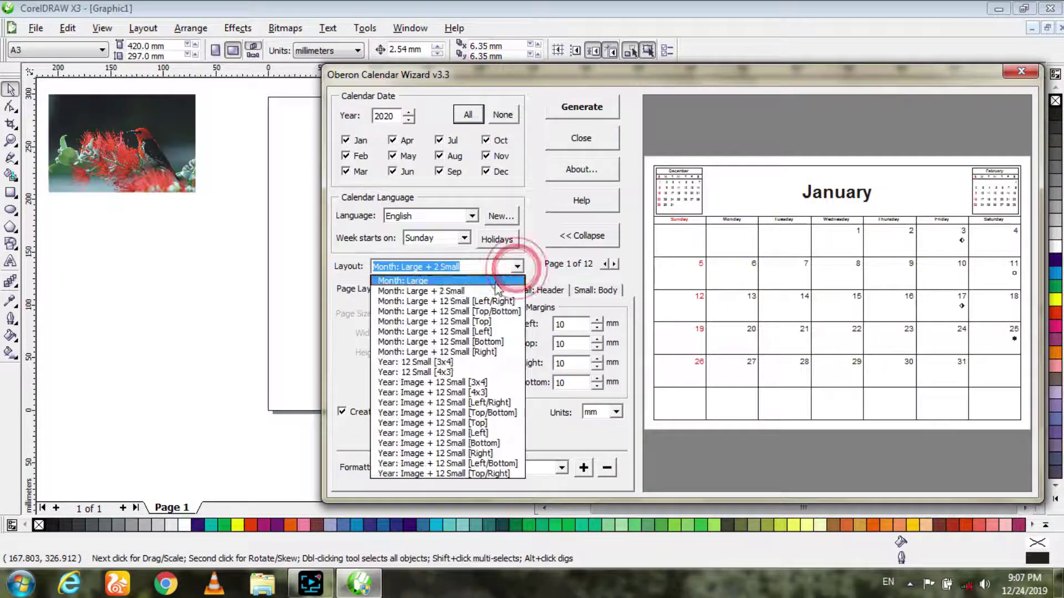
{"action": "left_click", "coordinate": [472, 300]}
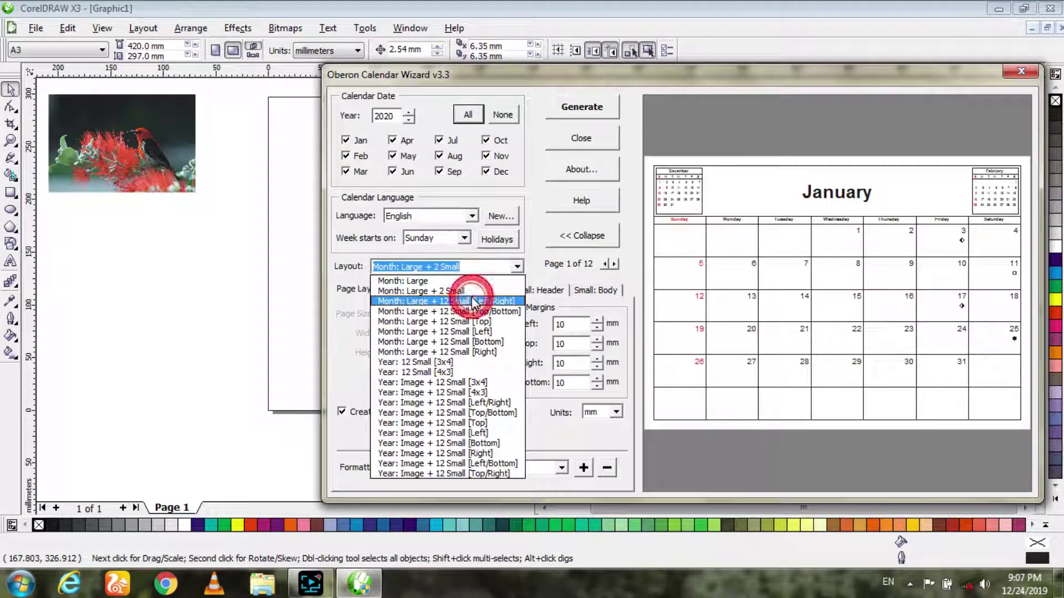
{"action": "left_click", "coordinate": [518, 268]}
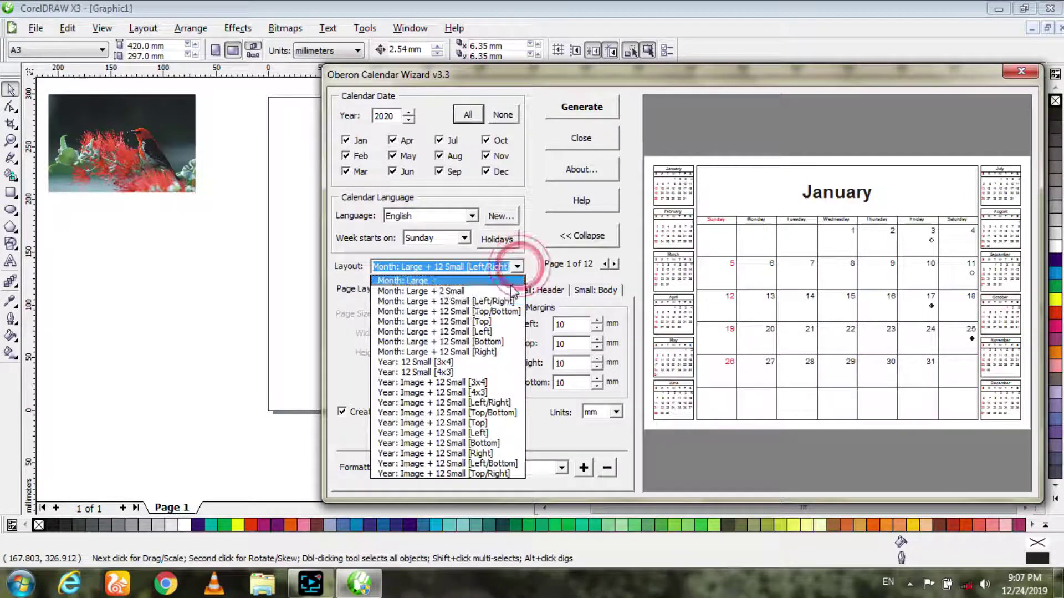
{"action": "left_click", "coordinate": [488, 311]}
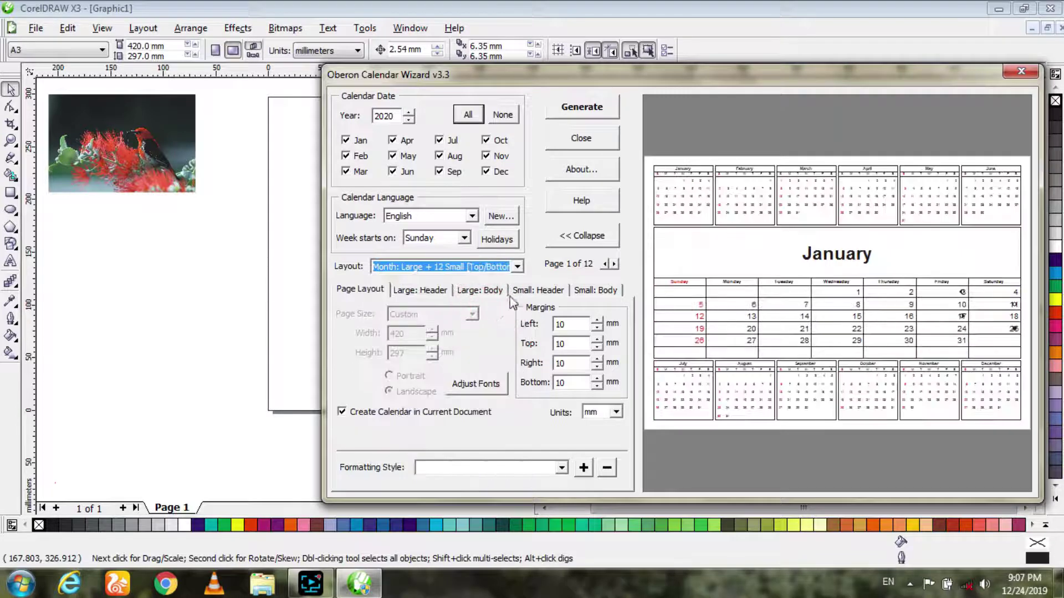
{"action": "left_click", "coordinate": [518, 267]}
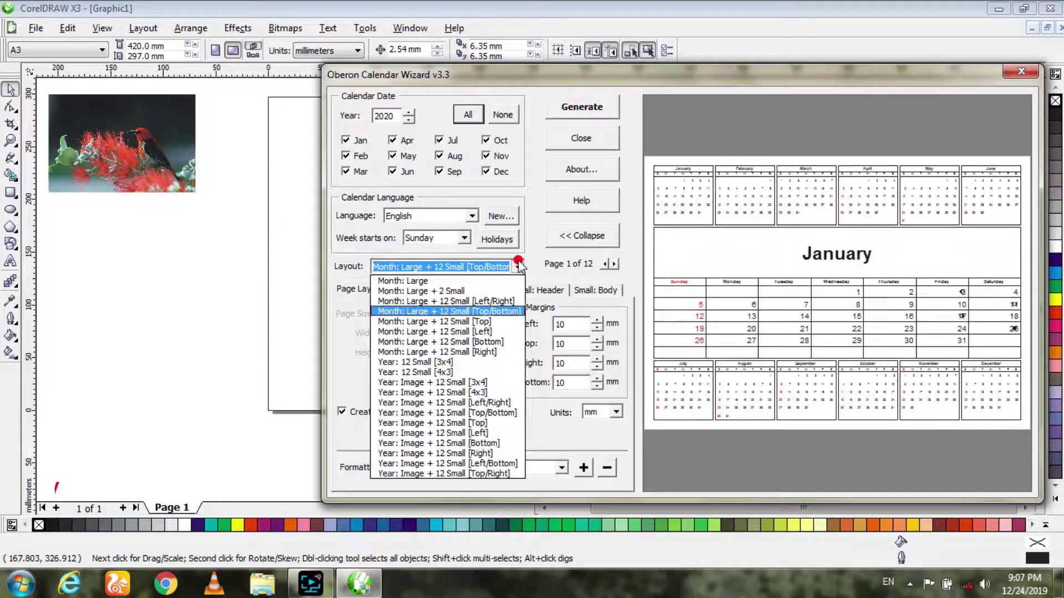
{"action": "left_click", "coordinate": [490, 322]}
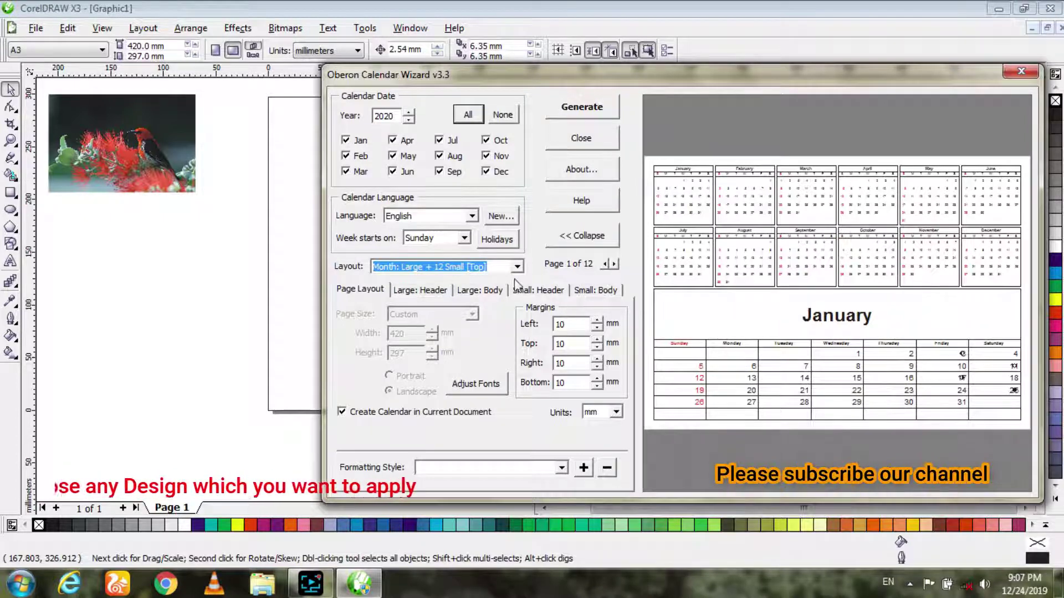
{"action": "key", "text": "Down"}
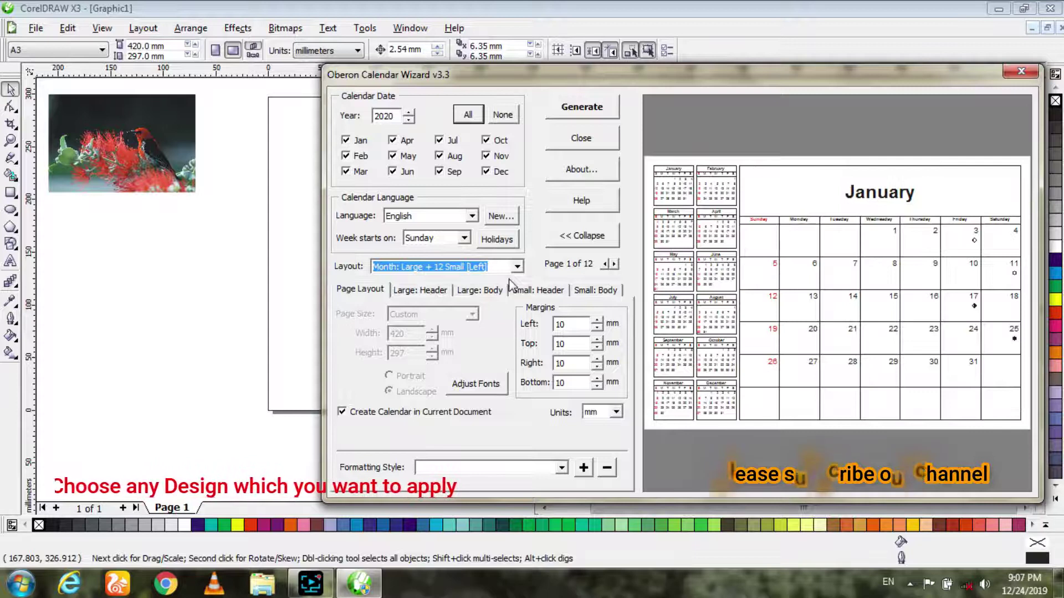
{"action": "key", "text": "Down"}
{"action": "key", "text": "Down"}
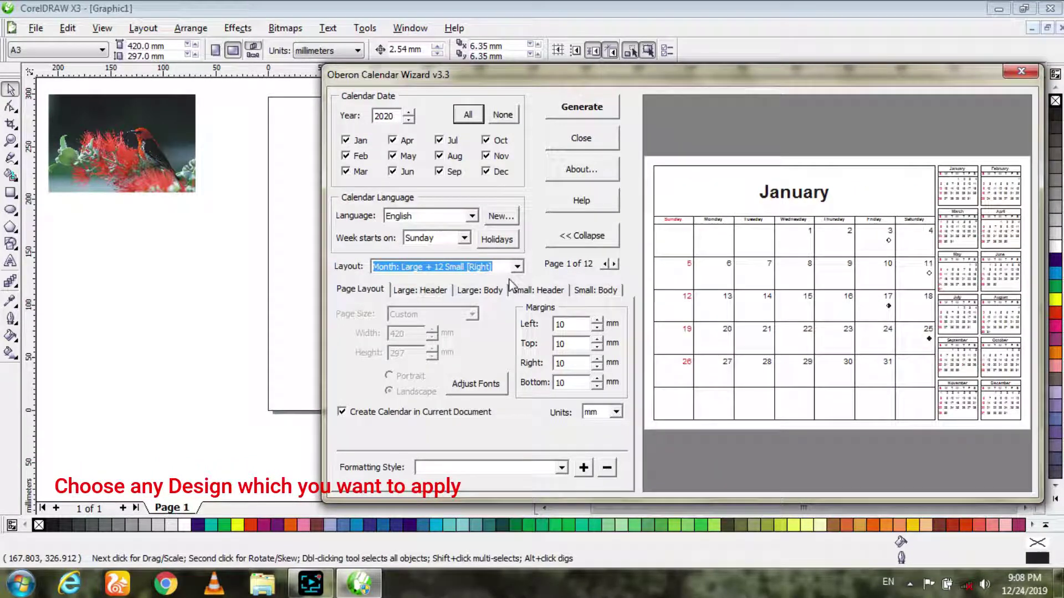
Preview the yearly calendar layouts from Year: 12 Small [3x4] through Year: Image + 12 Small [Left].
{"action": "key", "text": "Down"}
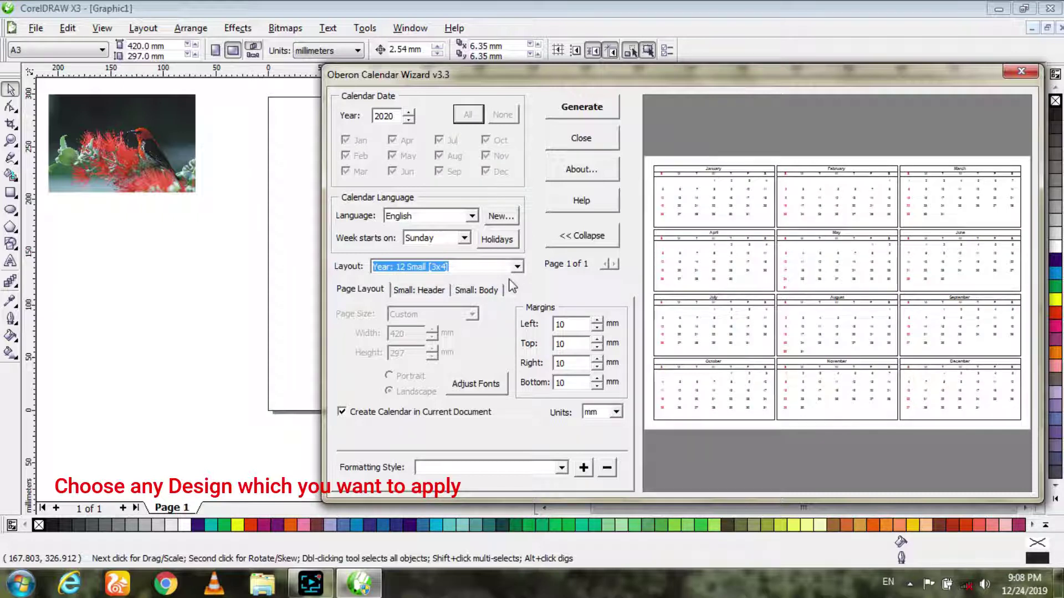
{"action": "key", "text": "Down"}
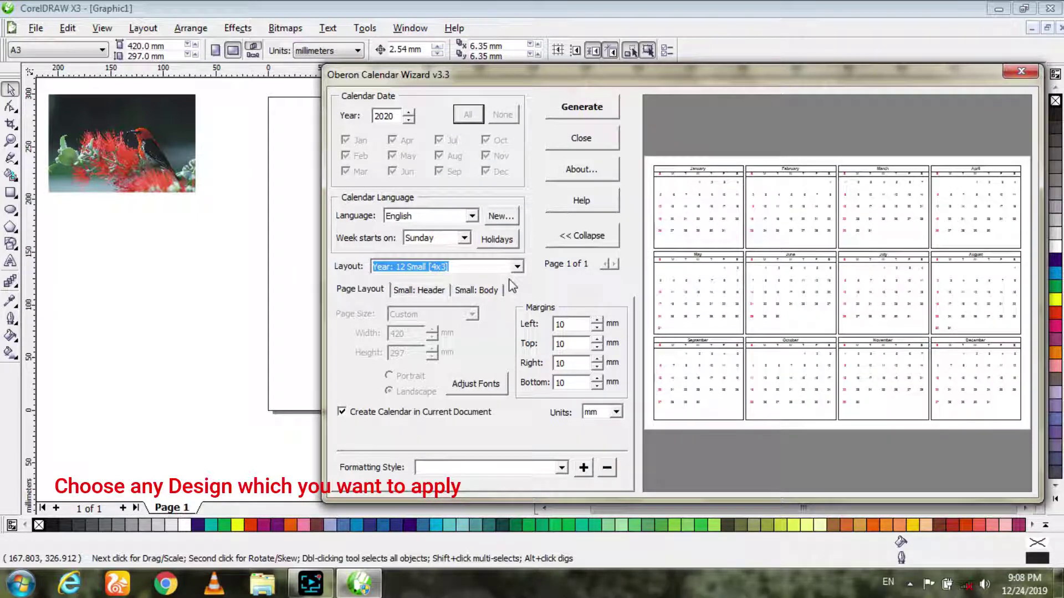
{"action": "key", "text": "Down"}
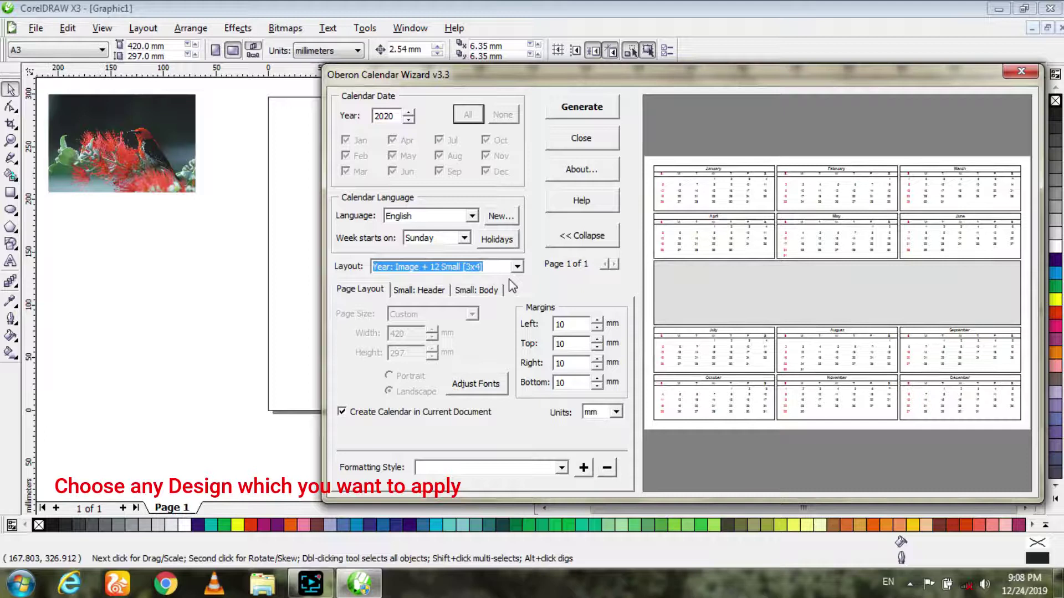
{"action": "key", "text": "Down"}
{"action": "key", "text": "Down"}
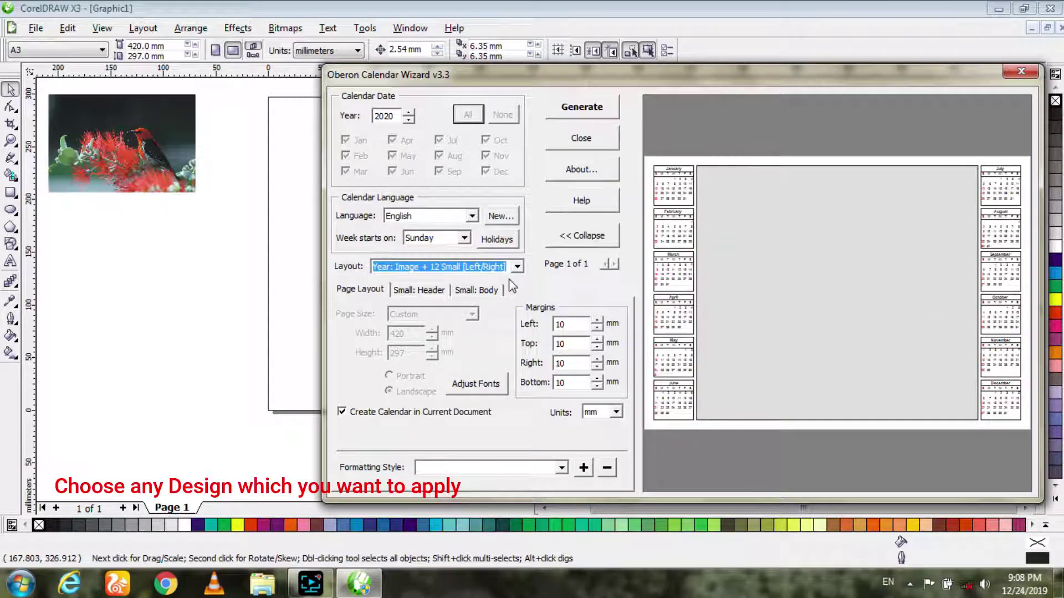
{"action": "key", "text": "Down"}
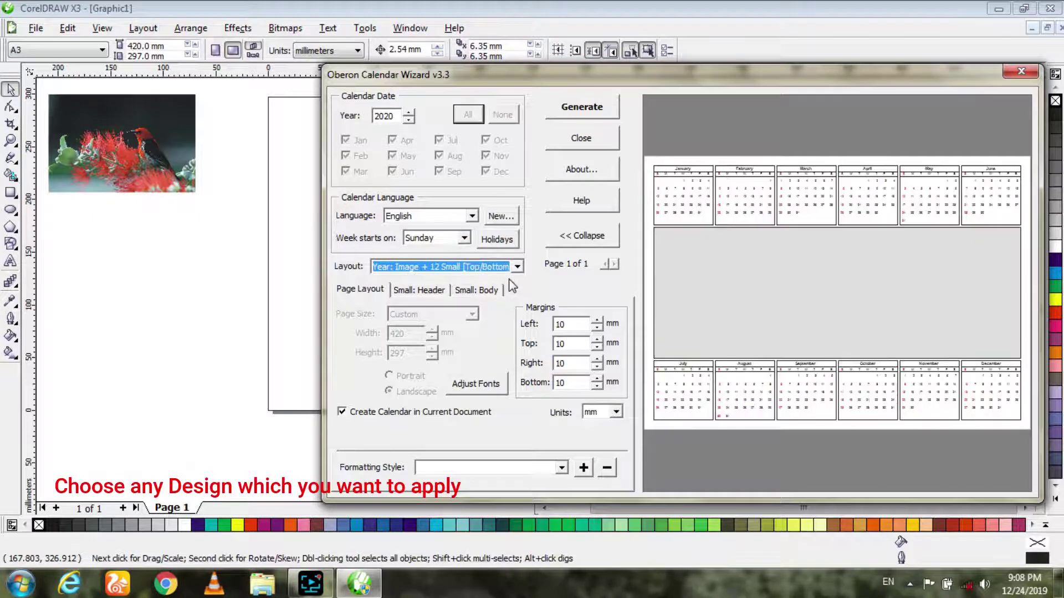
{"action": "key", "text": "Down"}
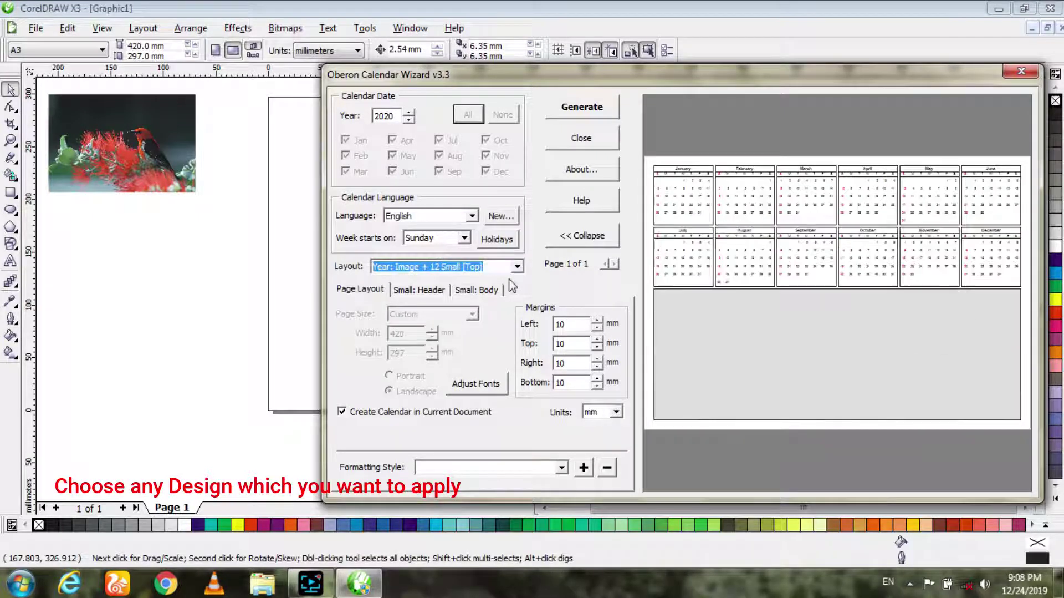
{"action": "key", "text": "Down"}
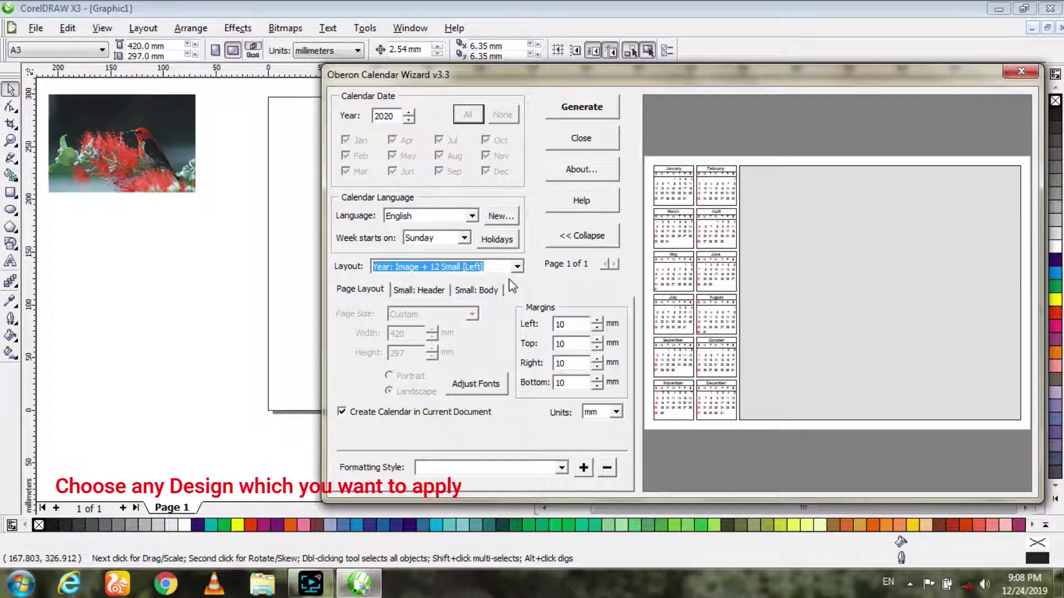
Generate the calendar with the Year: Image + 12 Small [Bottom] layout and close the calendar wizard.
{"action": "key", "text": "Down"}
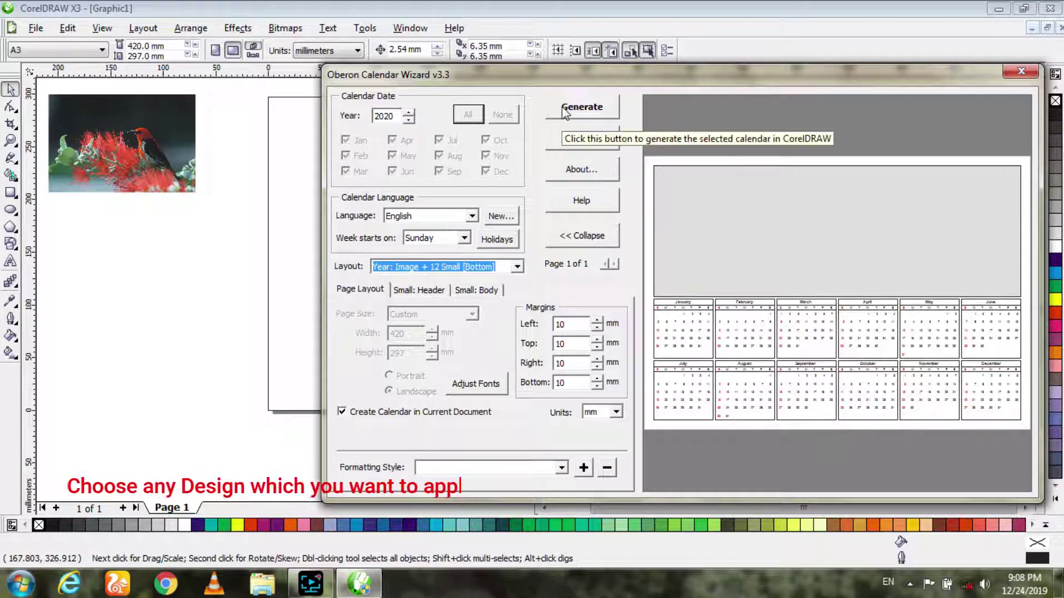
{"action": "left_click", "coordinate": [595, 112]}
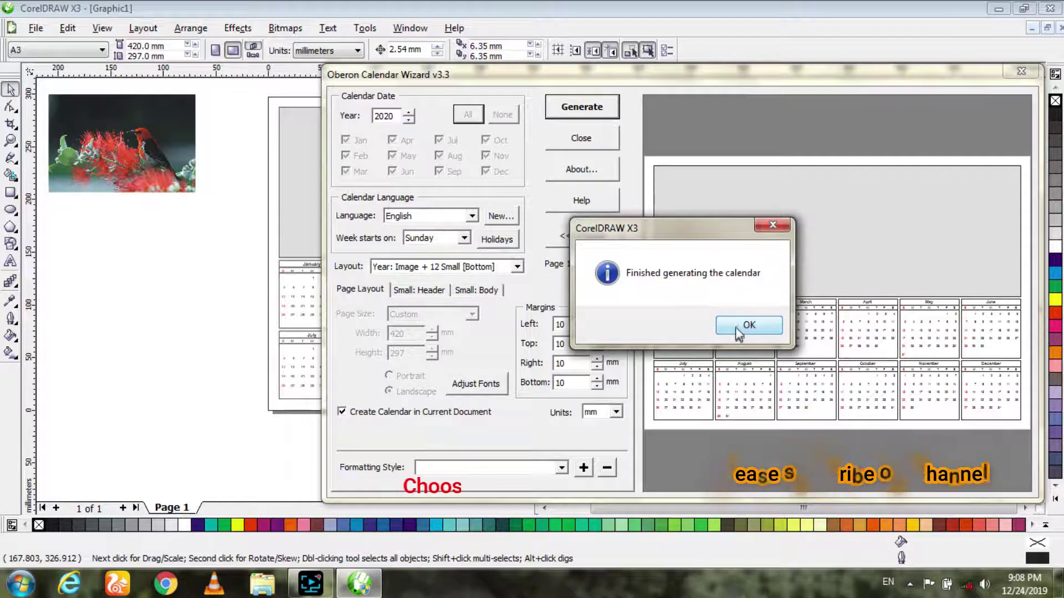
{"action": "left_click", "coordinate": [754, 326]}
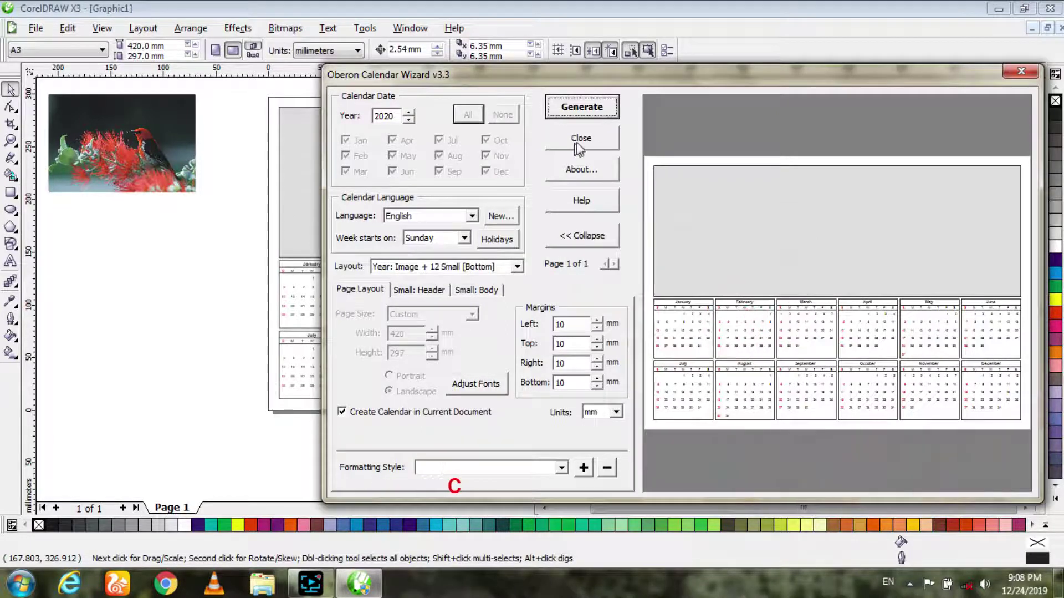
{"action": "left_click", "coordinate": [597, 142]}
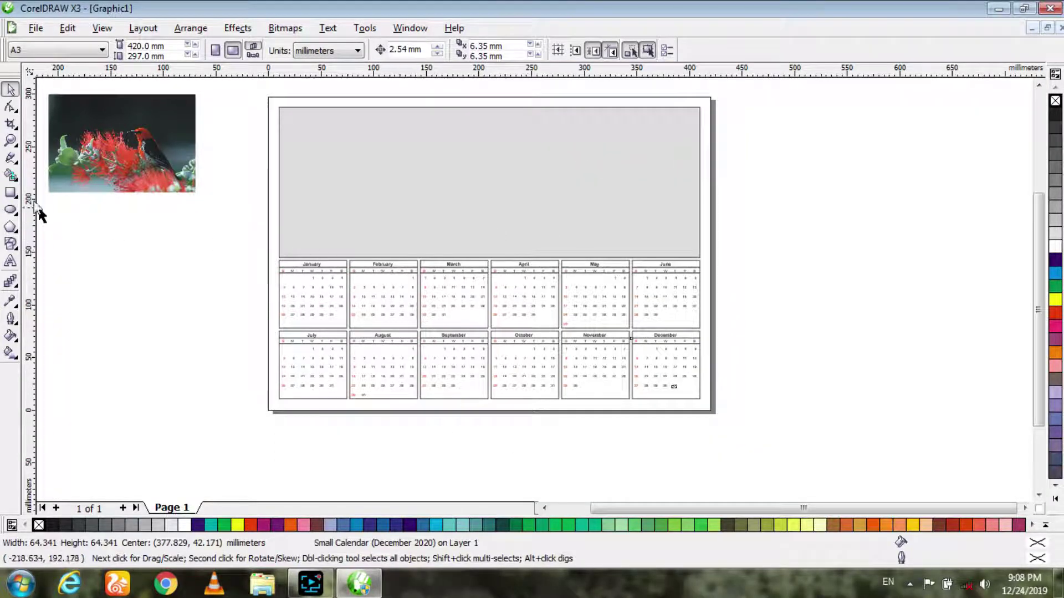
Examine the generated month boxes up close, selecting several of them to check how each month is grouped.
{"action": "left_click", "coordinate": [12, 142]}
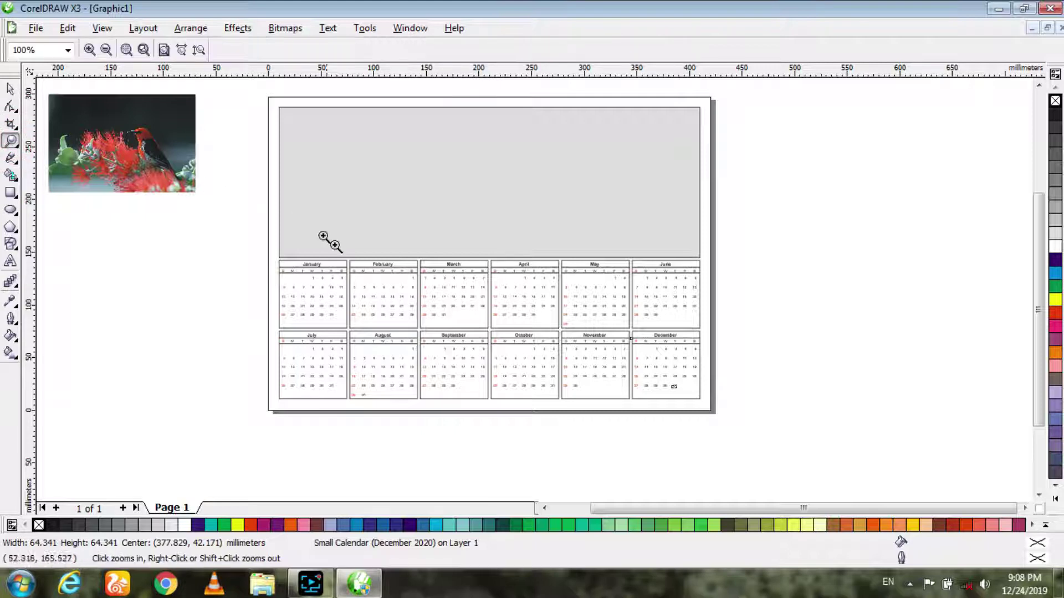
{"action": "left_click_drag", "start_coordinate": [246, 246], "coordinate": [743, 416]}
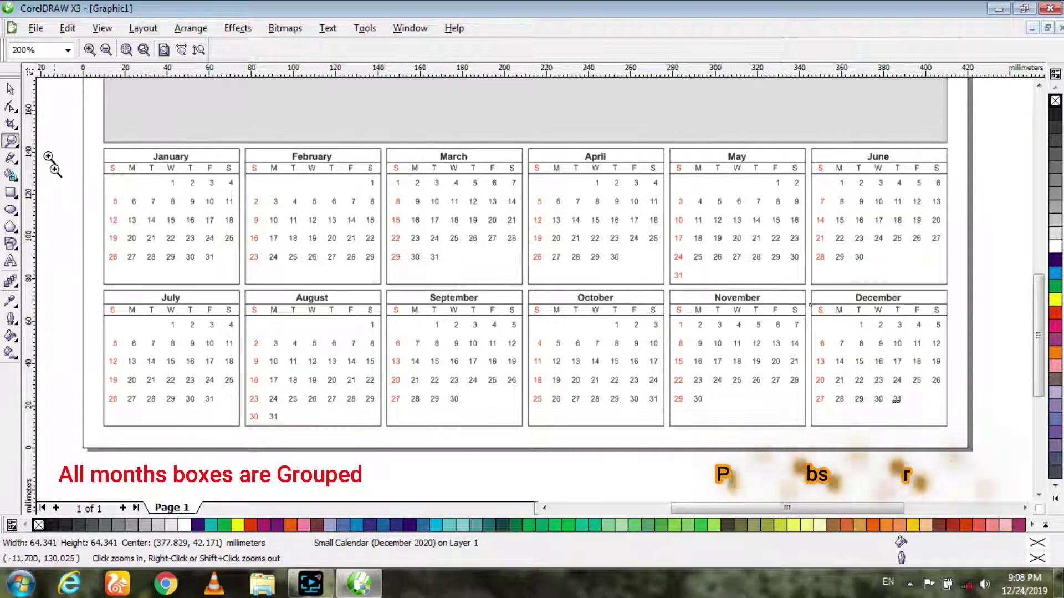
{"action": "left_click", "coordinate": [18, 89]}
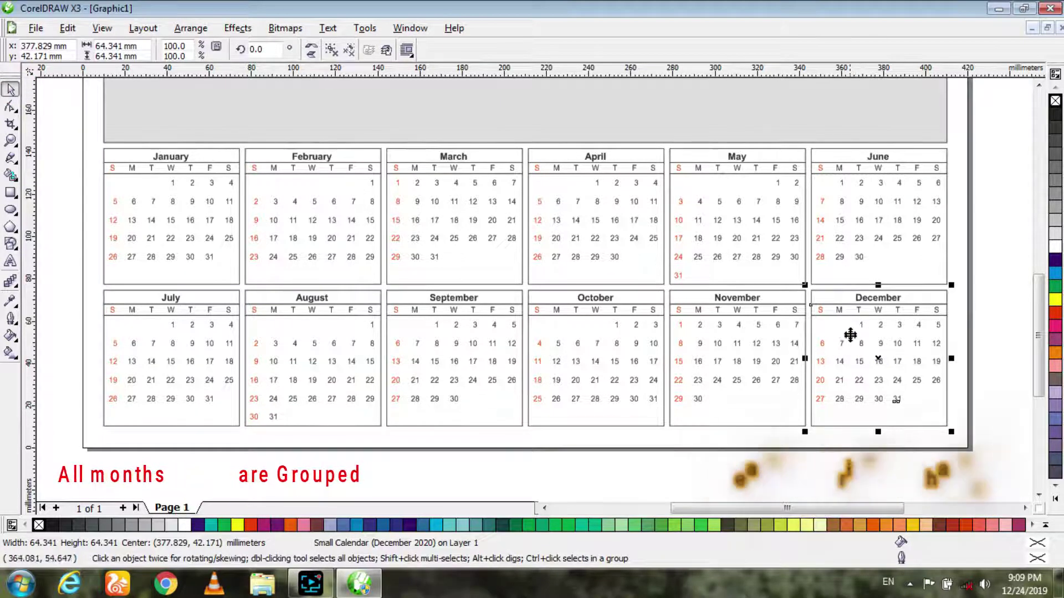
{"action": "left_click", "coordinate": [525, 319]}
{"action": "left_click", "coordinate": [575, 314]}
{"action": "left_click", "coordinate": [574, 221]}
{"action": "left_click", "coordinate": [416, 220]}
{"action": "left_click", "coordinate": [277, 208]}
{"action": "left_click", "coordinate": [167, 201]}
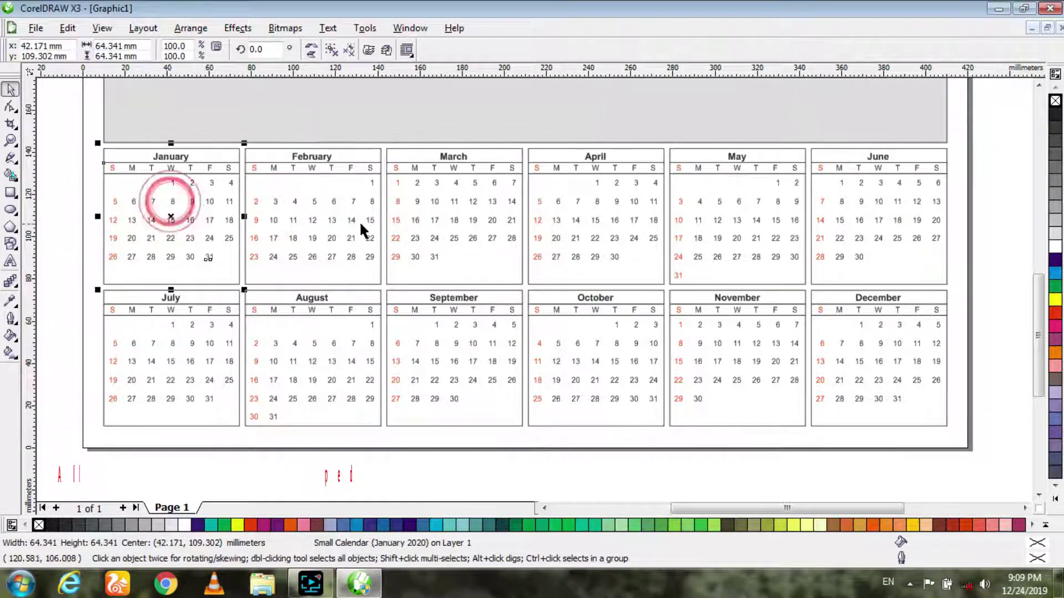
Try to move the bird photo directly onto the grey image area above the months, and undo the move.
{"action": "scroll", "coordinate": [360, 220], "scroll_direction": "down", "scroll_amount": 1}
{"action": "left_click", "coordinate": [285, 228]}
{"action": "left_click_drag", "start_coordinate": [234, 141], "coordinate": [579, 183]}
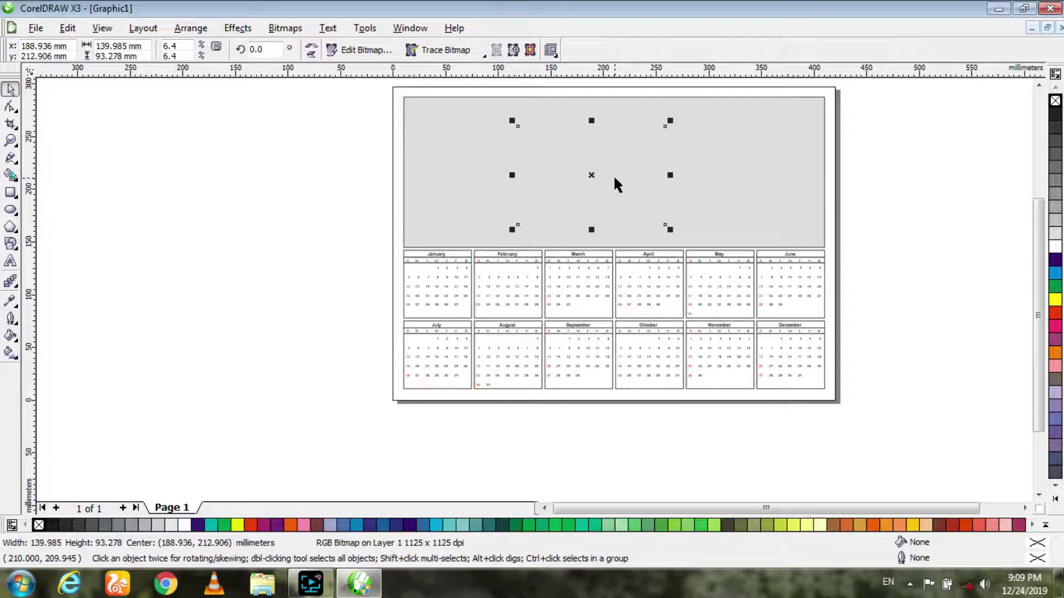
{"action": "left_click", "coordinate": [67, 28]}
{"action": "left_click", "coordinate": [89, 48]}
Move the bird photo slightly down beside the page and PowerClip it inside the grey rectangle above the months.
{"action": "left_click", "coordinate": [203, 261]}
{"action": "left_click_drag", "start_coordinate": [254, 163], "coordinate": [250, 216]}
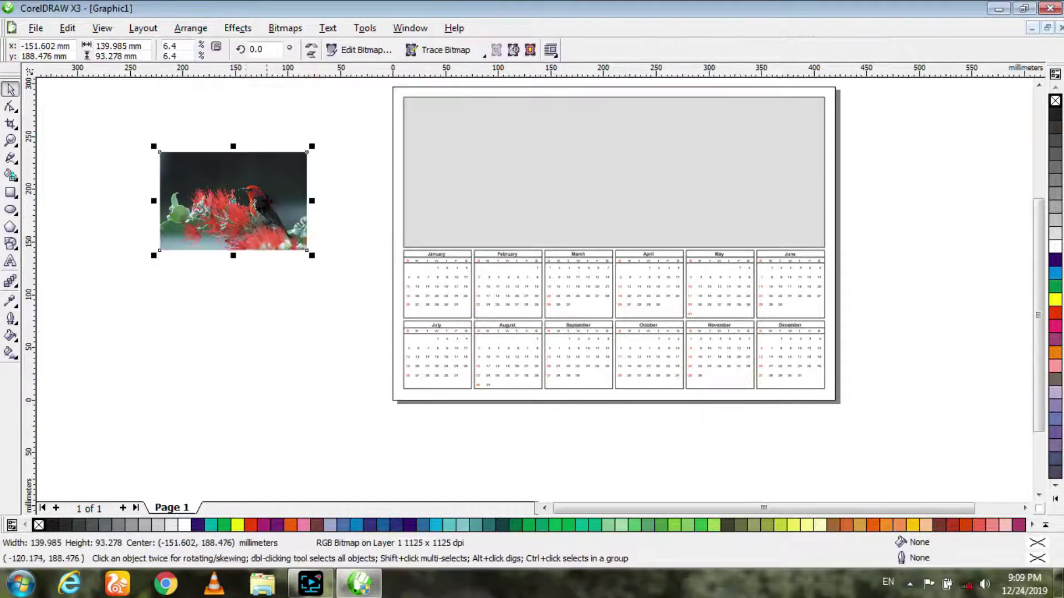
{"action": "left_click", "coordinate": [234, 31]}
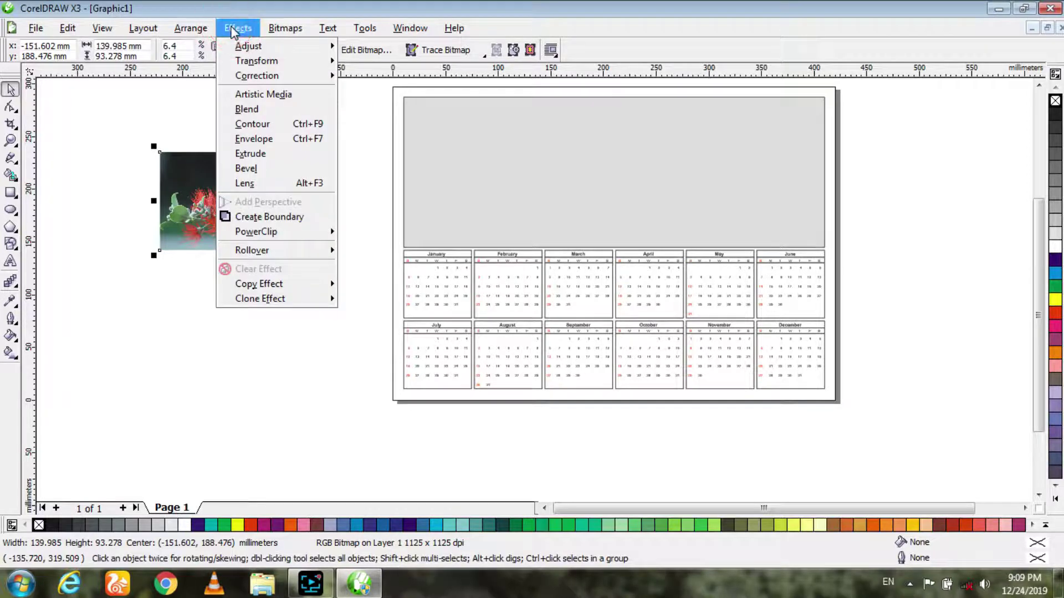
{"action": "mouse_move", "coordinate": [271, 235]}
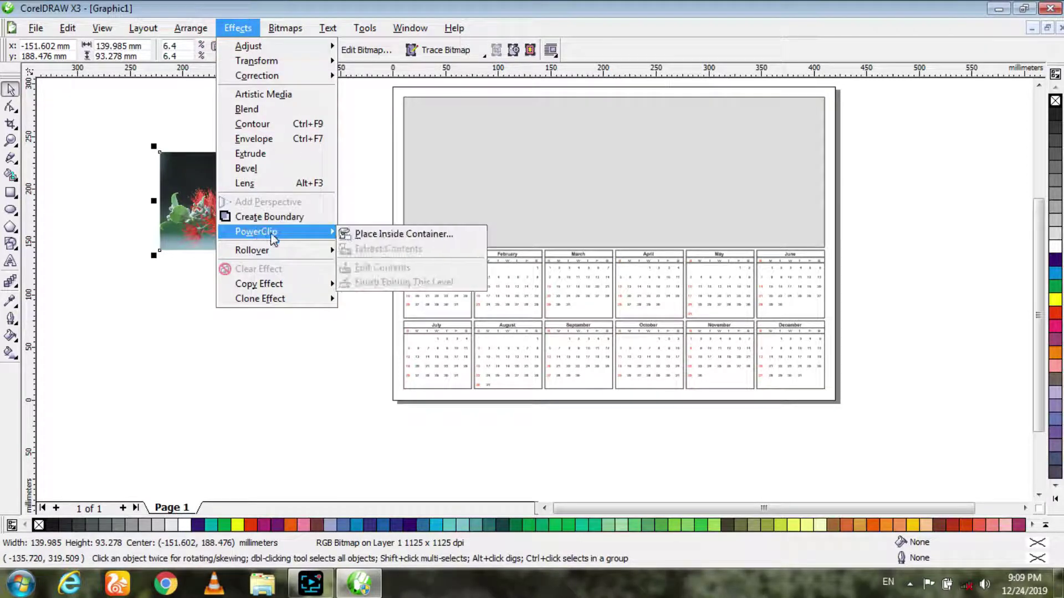
{"action": "left_click", "coordinate": [431, 234]}
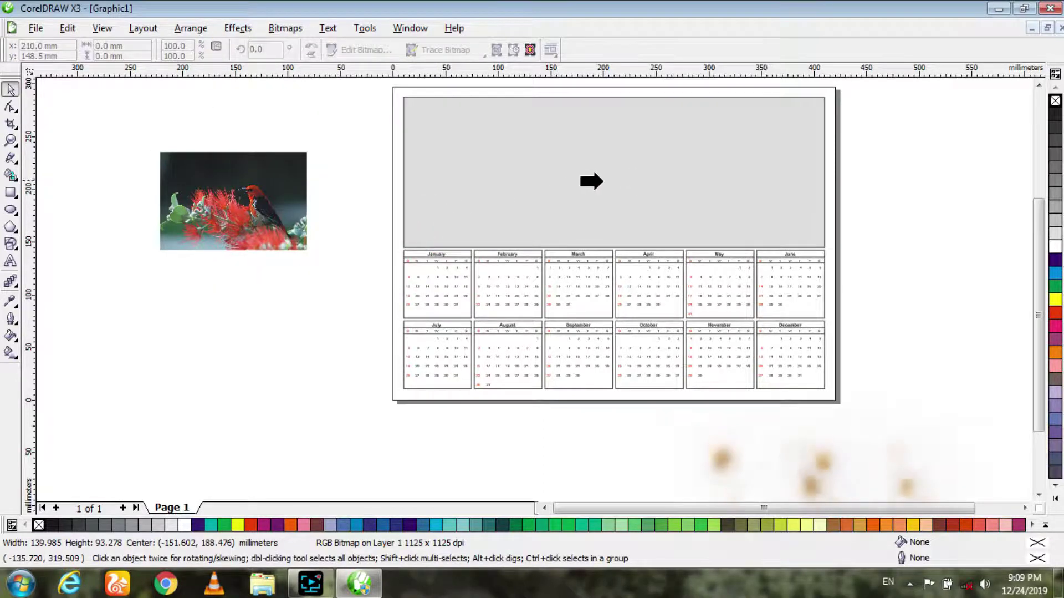
{"action": "left_click", "coordinate": [579, 182]}
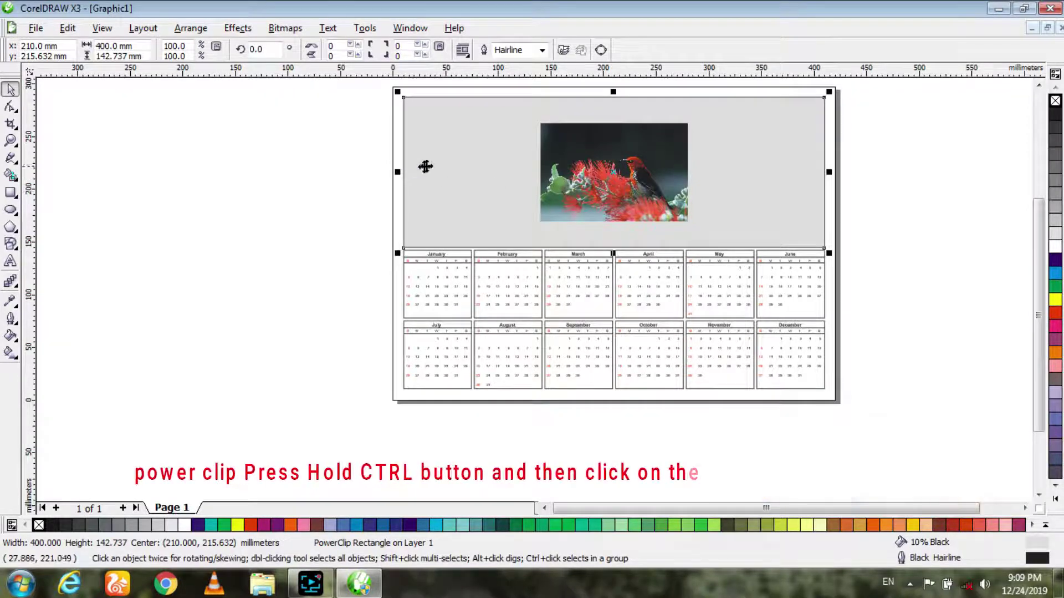
Edit the PowerClip contents, enlarging the bird photo to about 228.5 by 152 mm and placing it over the frame's right side.
{"action": "right_click", "coordinate": [489, 161]}
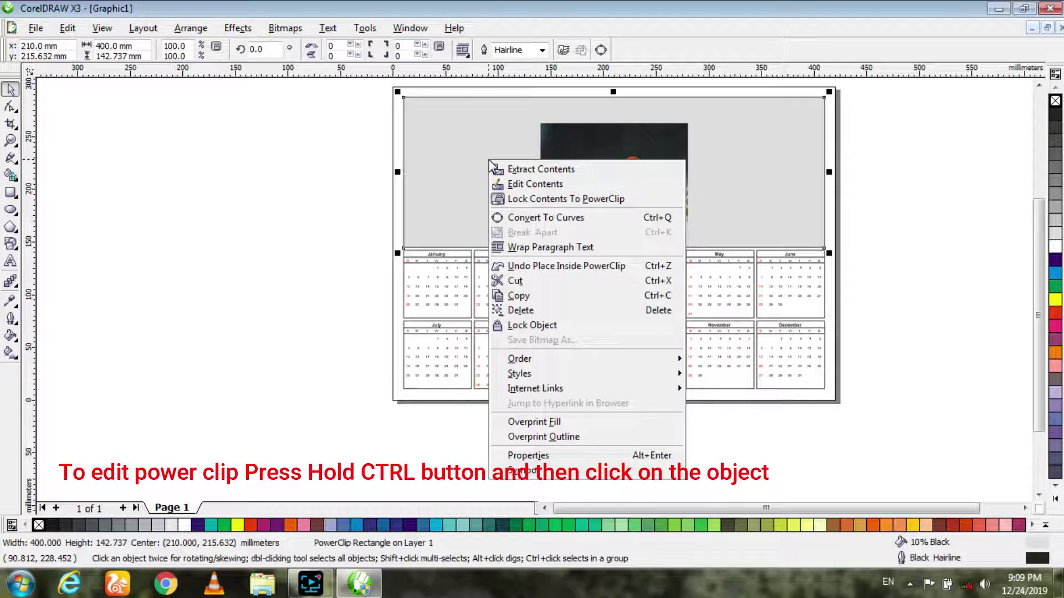
{"action": "left_click", "coordinate": [562, 184]}
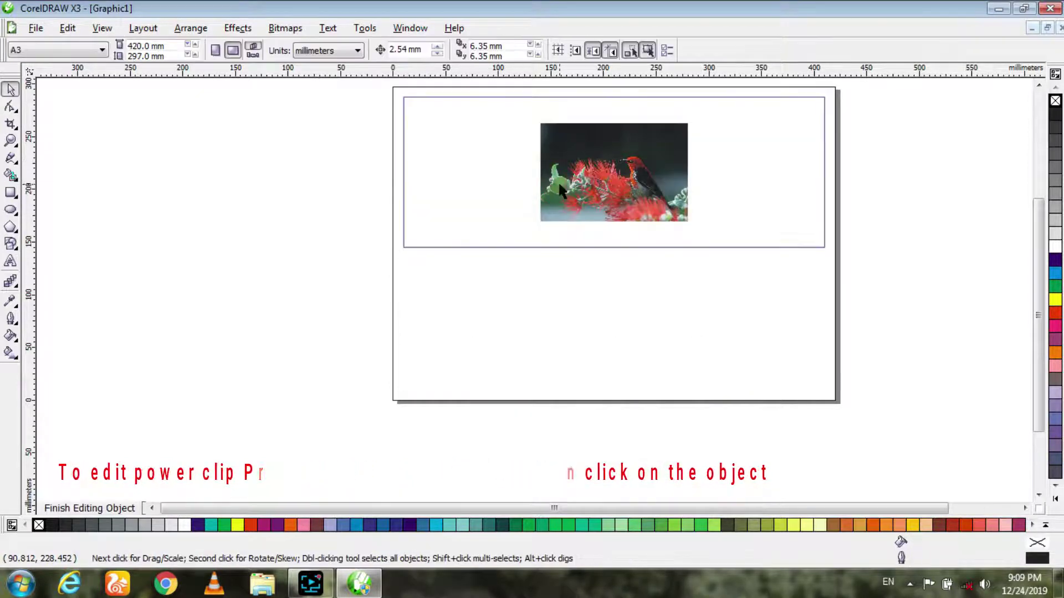
{"action": "left_click_drag", "start_coordinate": [608, 180], "coordinate": [472, 152]}
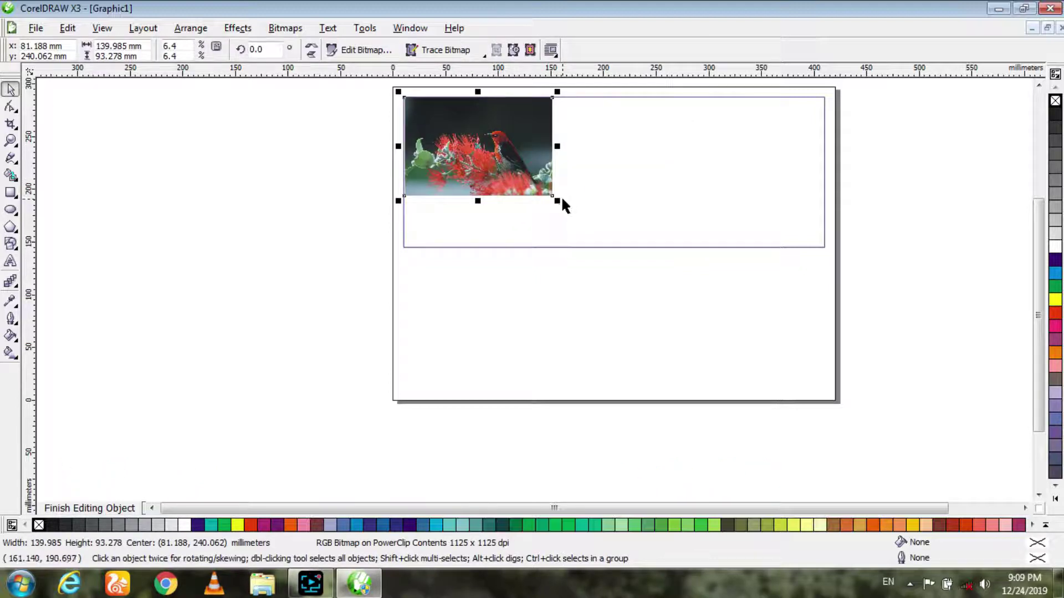
{"action": "left_click_drag", "start_coordinate": [558, 201], "coordinate": [783, 263]}
{"action": "left_click_drag", "start_coordinate": [611, 182], "coordinate": [795, 175]}
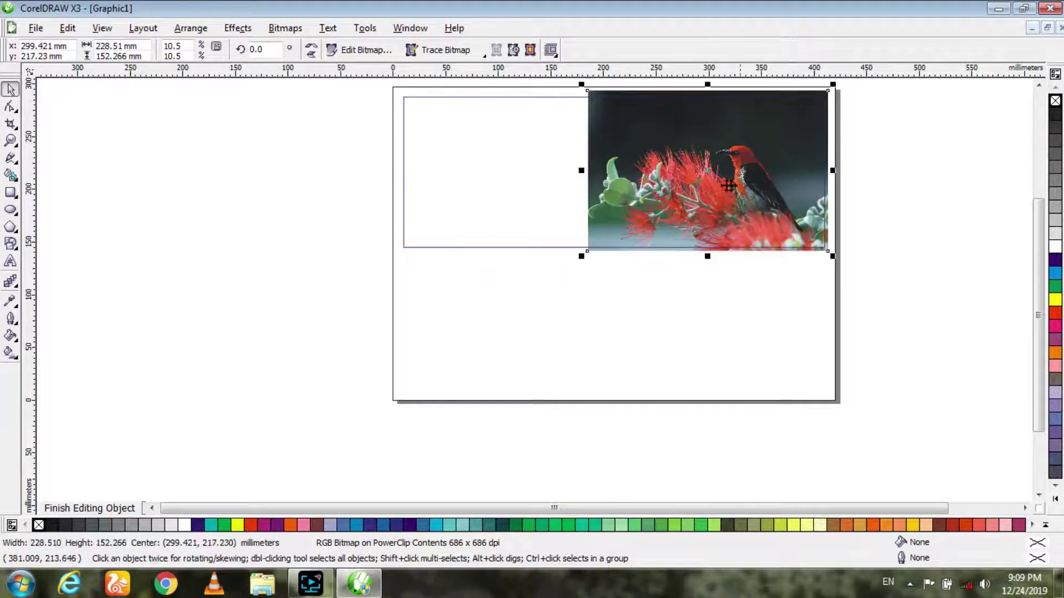
Enlarge the bird photo proportionally to about 308 by 205 mm and nudge it so its lower edge meets the frame's lower edge.
{"action": "left_click", "coordinate": [580, 84]}
{"action": "scroll", "coordinate": [507, 89], "scroll_direction": "up", "scroll_amount": 3}
{"action": "left_click_drag", "start_coordinate": [498, 114], "coordinate": [498, 115]}
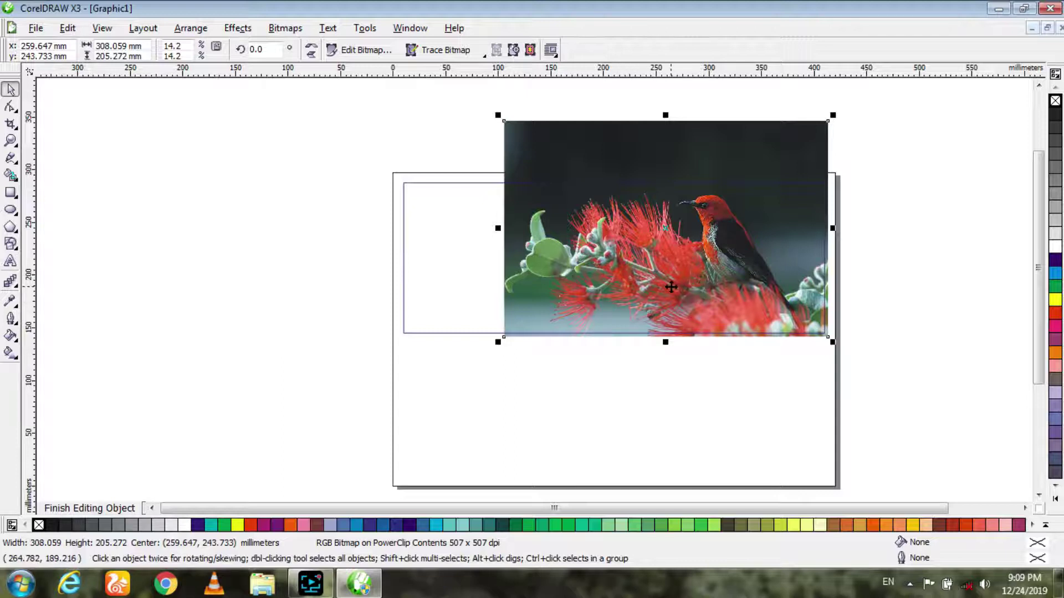
{"action": "mouse_move", "coordinate": [671, 287]}
{"action": "left_mouse_down"}
{"action": "mouse_move", "coordinate": [659, 286]}
{"action": "mouse_move", "coordinate": [670, 283]}
{"action": "left_mouse_up"}
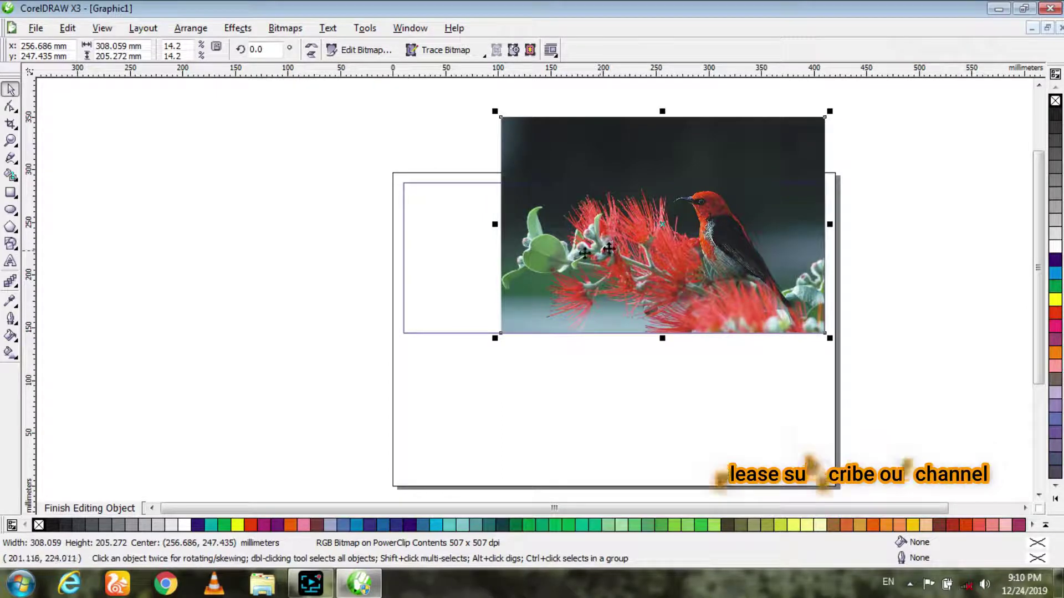
Stretch the bird photo to about 400.7 by 238.4 mm so it spans the frame's full width and overlaps its upper and lower edges.
{"action": "left_click_drag", "start_coordinate": [492, 224], "coordinate": [397, 224]}
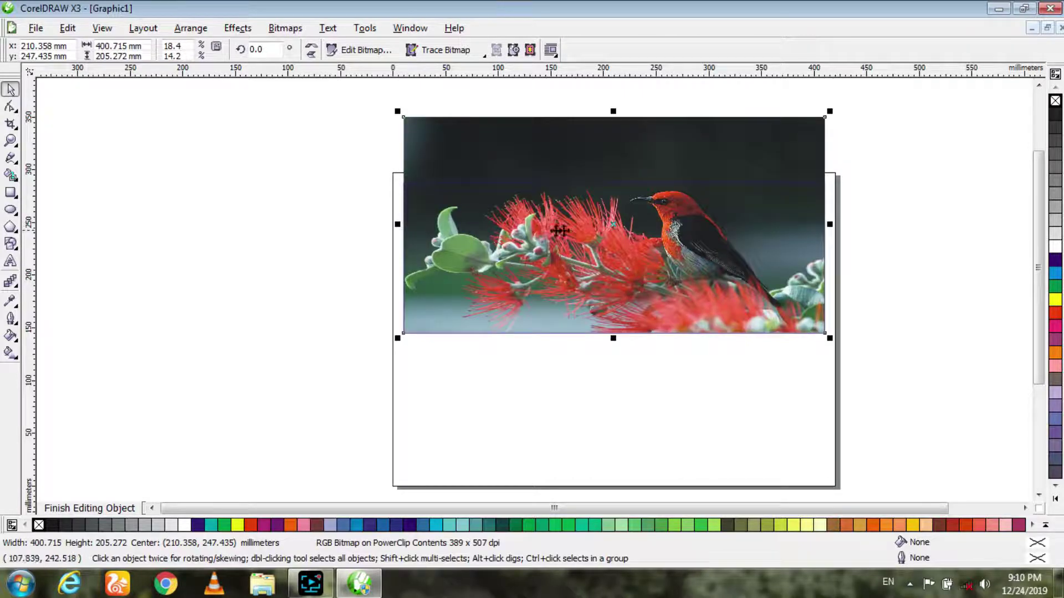
{"action": "left_click_drag", "start_coordinate": [614, 111], "coordinate": [615, 96]}
{"action": "left_click_drag", "start_coordinate": [614, 337], "coordinate": [614, 360]}
{"action": "left_click_drag", "start_coordinate": [629, 299], "coordinate": [630, 301]}
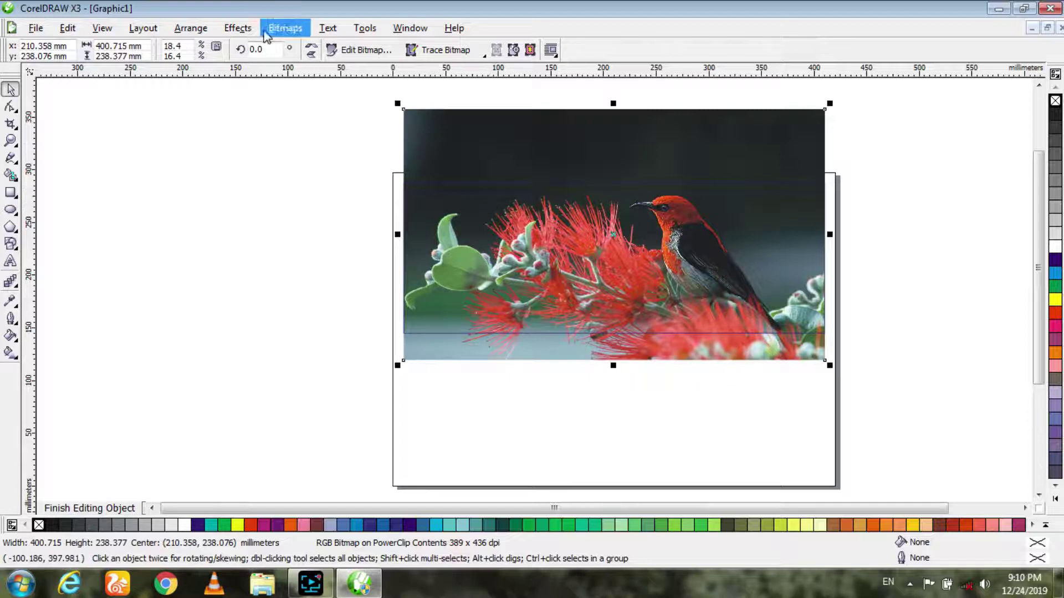
Finish editing the PowerClip contents and deselect the clipped photo frame.
{"action": "right_click", "coordinate": [513, 223]}
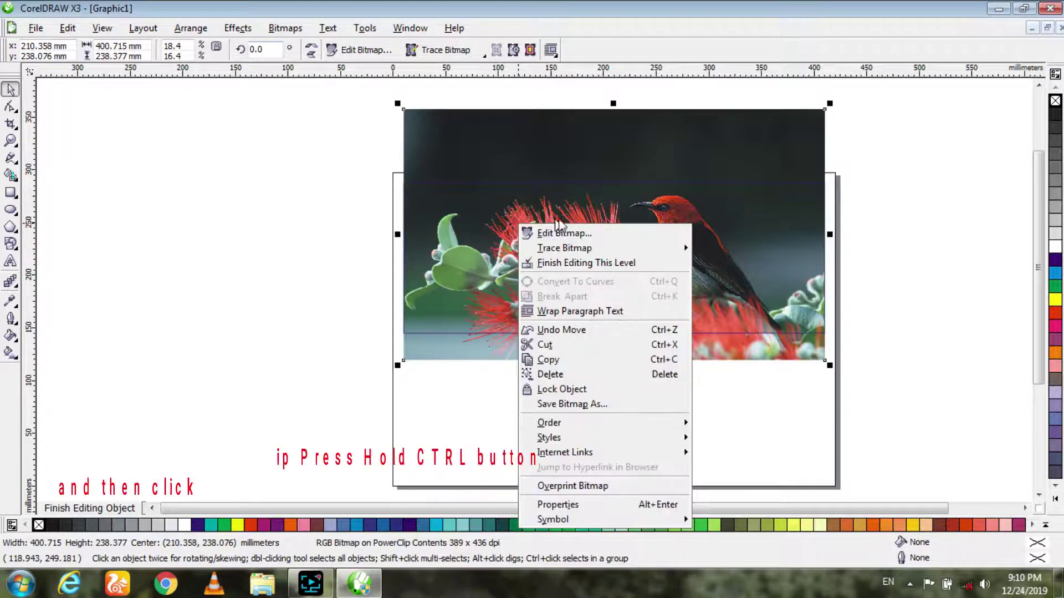
{"action": "mouse_move", "coordinate": [574, 255]}
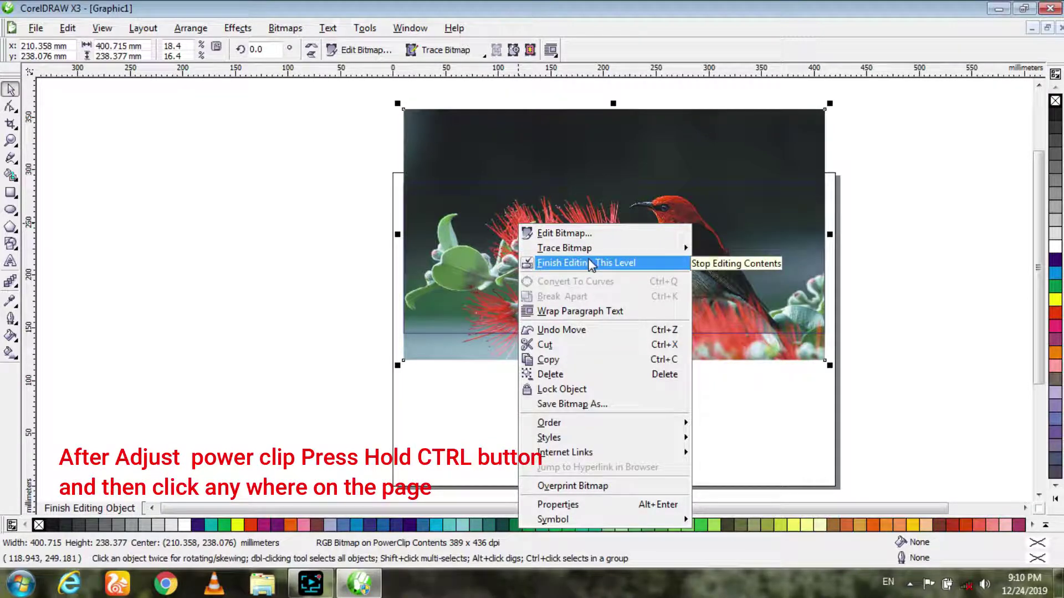
{"action": "left_click", "coordinate": [238, 29]}
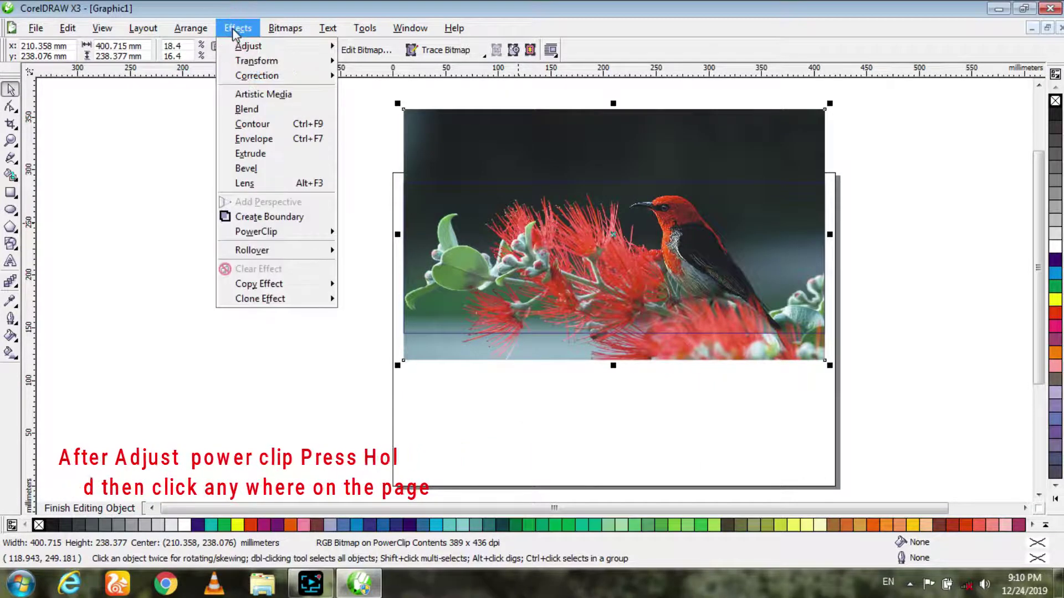
{"action": "mouse_move", "coordinate": [261, 232]}
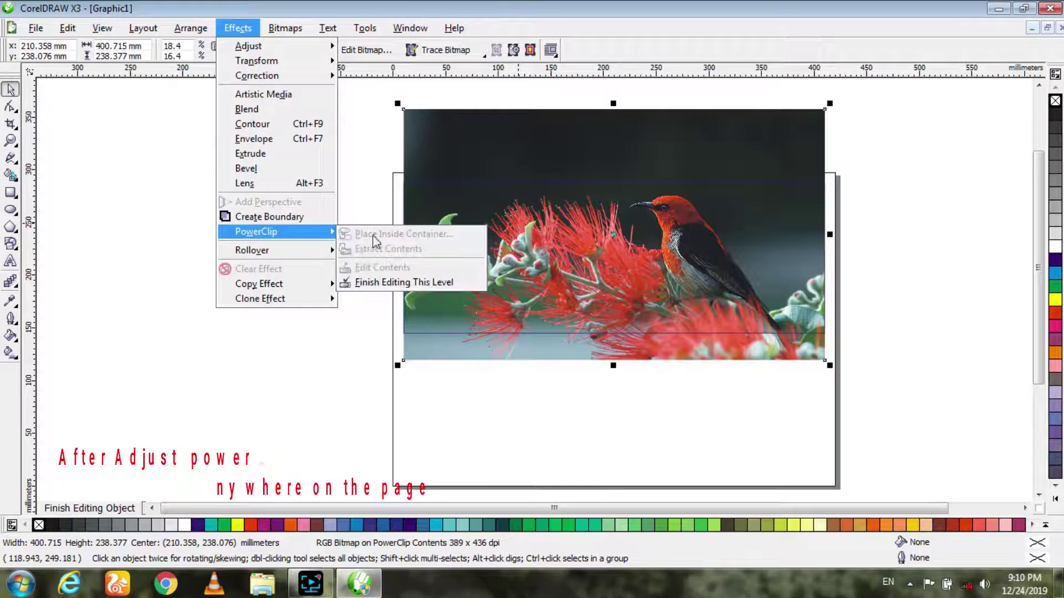
{"action": "left_click", "coordinate": [394, 282]}
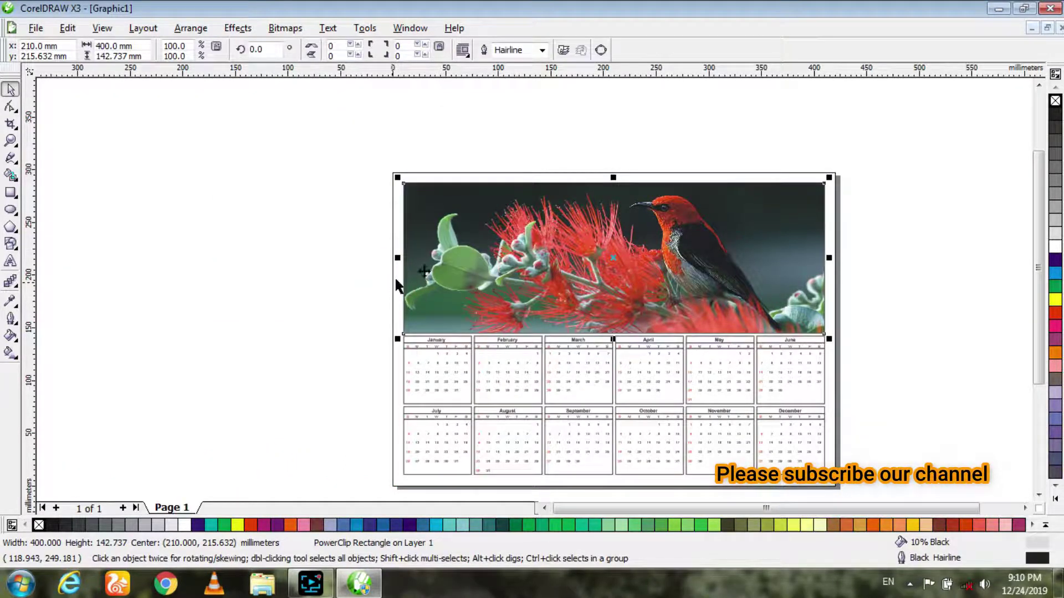
{"action": "left_click", "coordinate": [915, 313]}
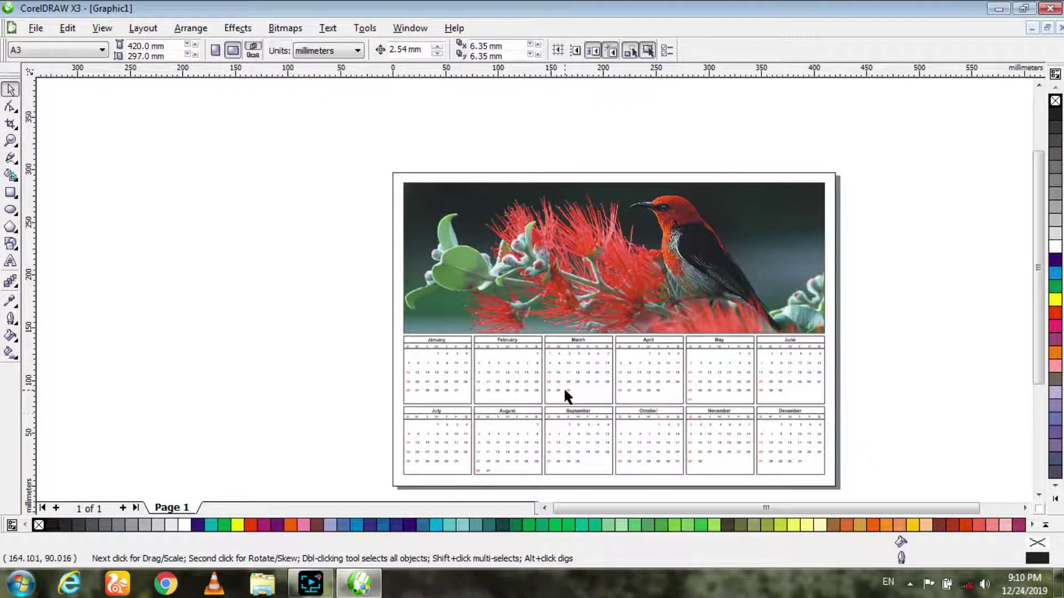
Ungroup all objects of the January calendar box and deselect them.
{"action": "left_click_drag", "start_coordinate": [1038, 258], "coordinate": [1038, 300]}
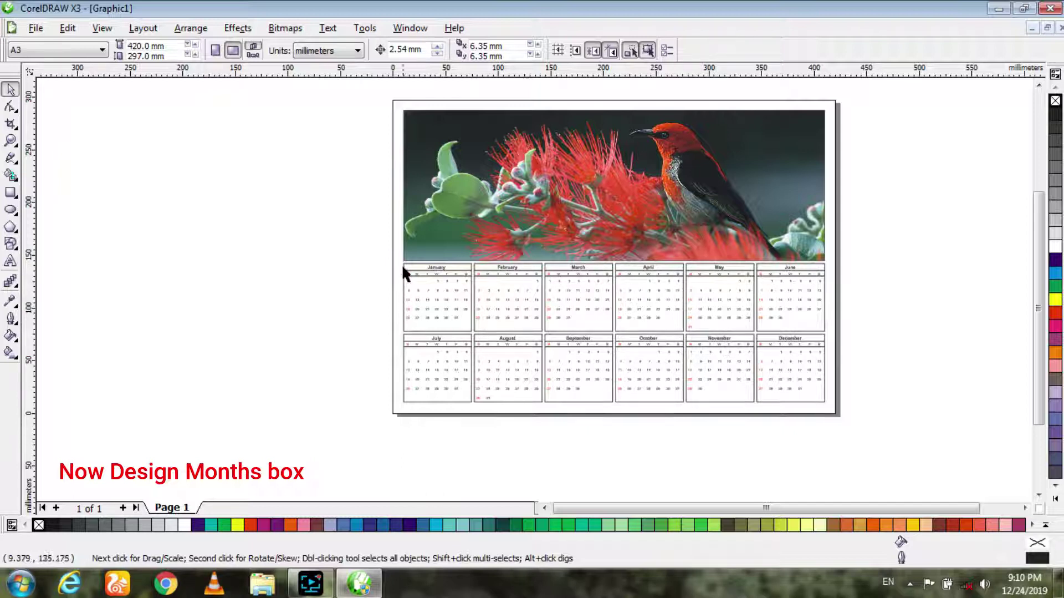
{"action": "left_click", "coordinate": [429, 280]}
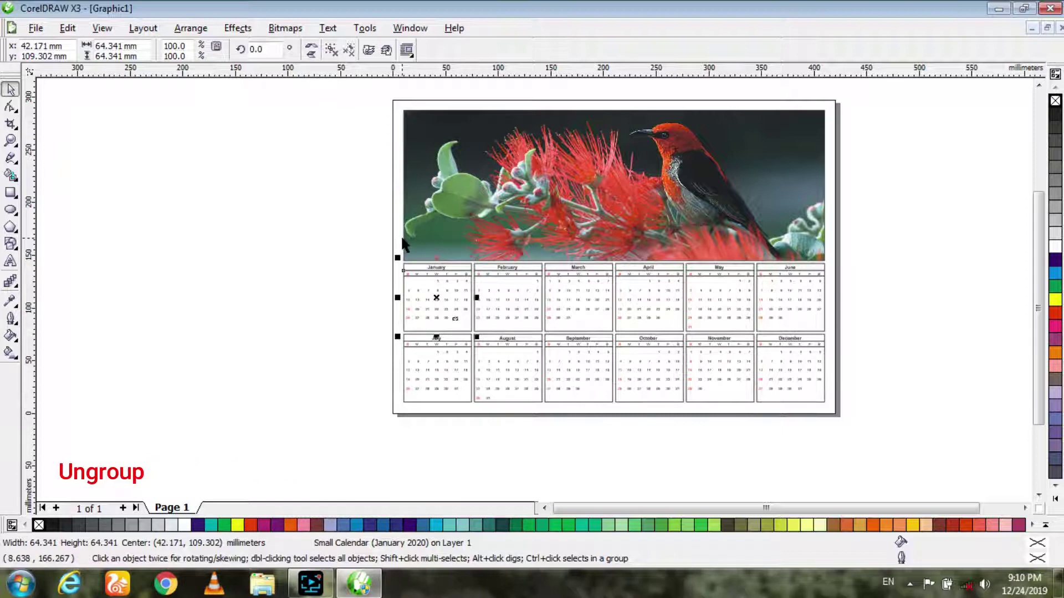
{"action": "key", "text": "F4"}
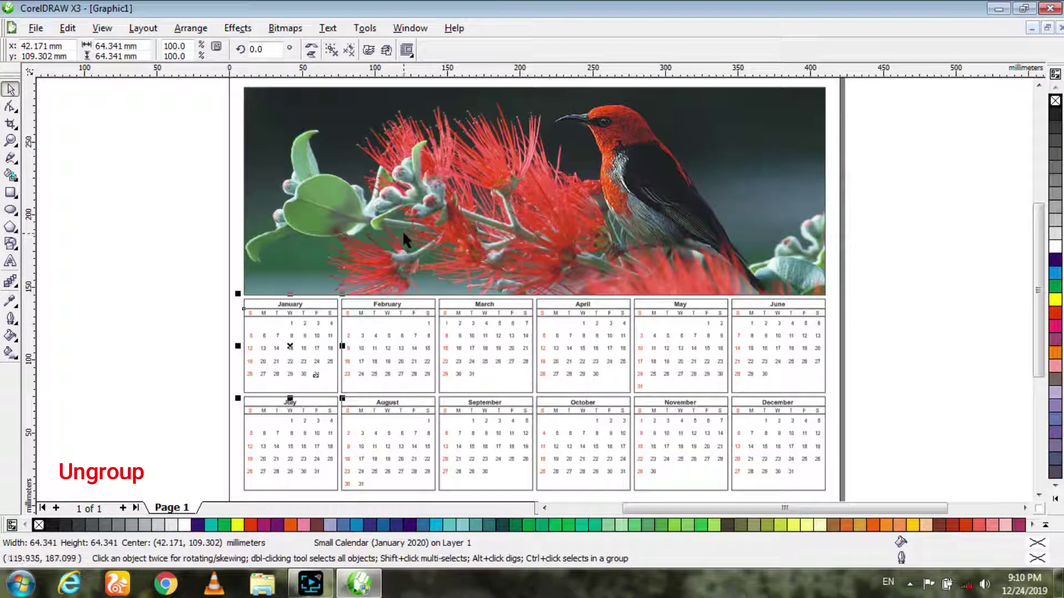
{"action": "left_click_drag", "start_coordinate": [1038, 228], "coordinate": [1038, 248]}
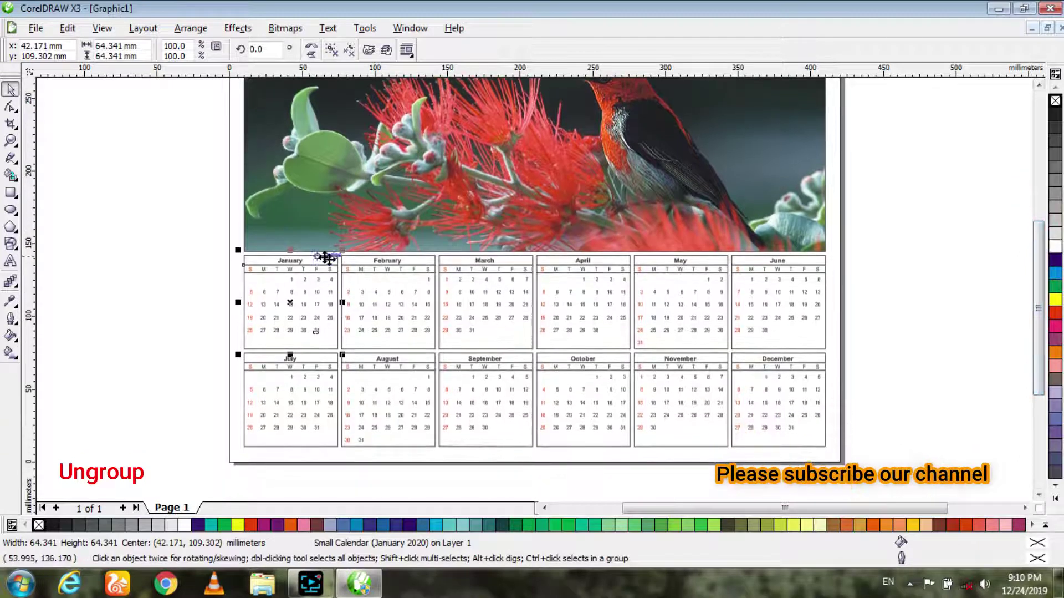
{"action": "right_click", "coordinate": [291, 300]}
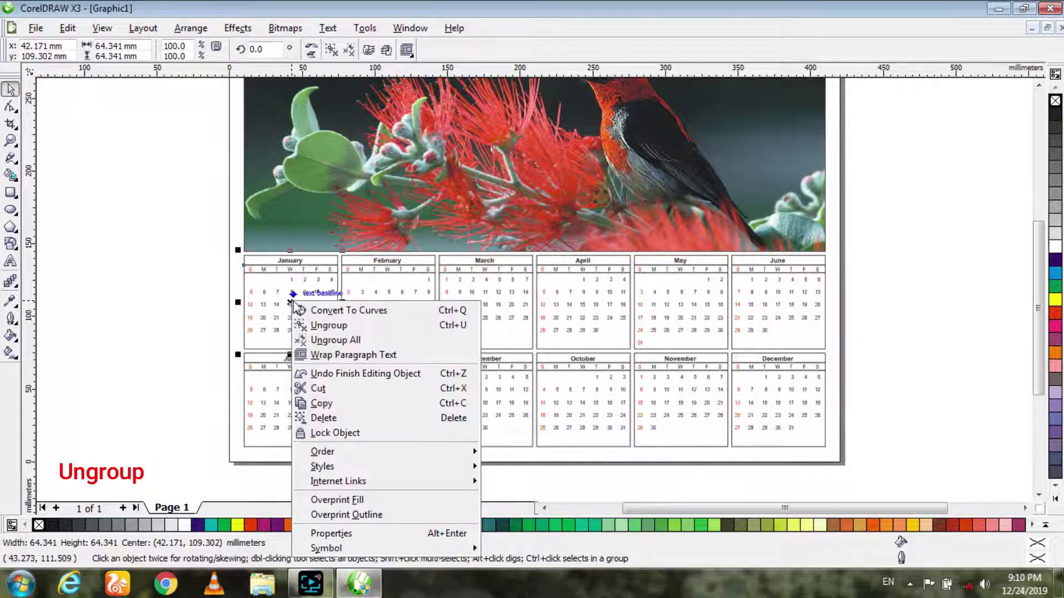
{"action": "left_click", "coordinate": [349, 341]}
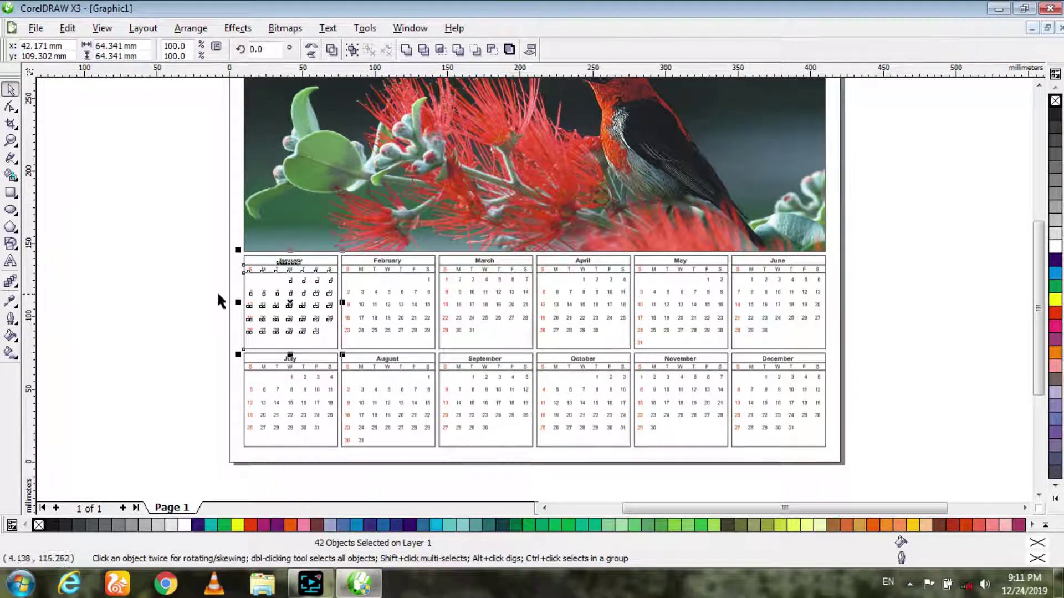
{"action": "left_click", "coordinate": [164, 272]}
Compare the January and February boxes by selecting January's rectangles and the February calendar to check which is still grouped.
{"action": "left_click", "coordinate": [366, 293]}
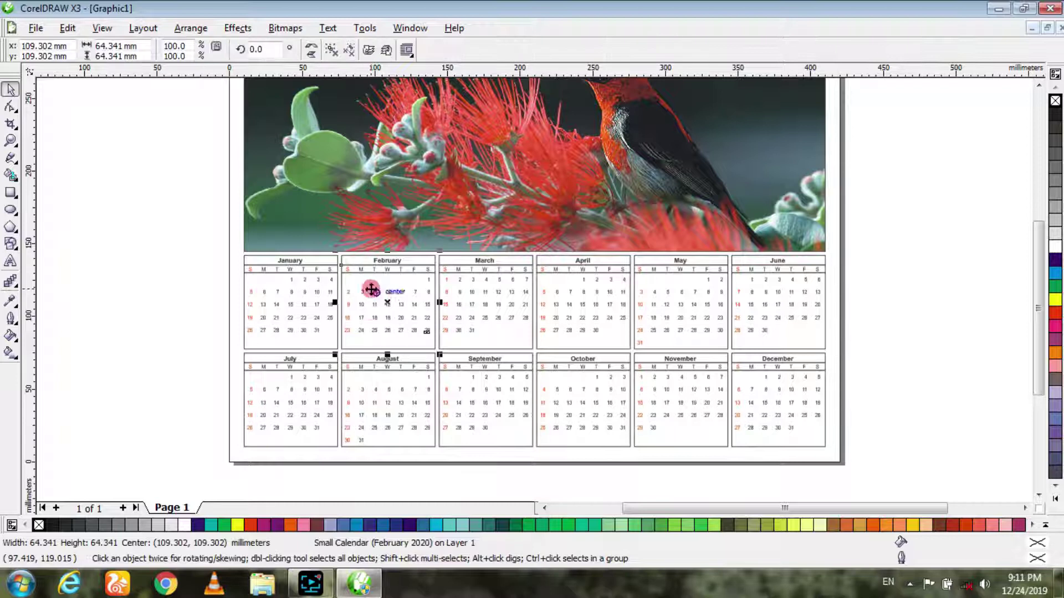
{"action": "left_click", "coordinate": [295, 300]}
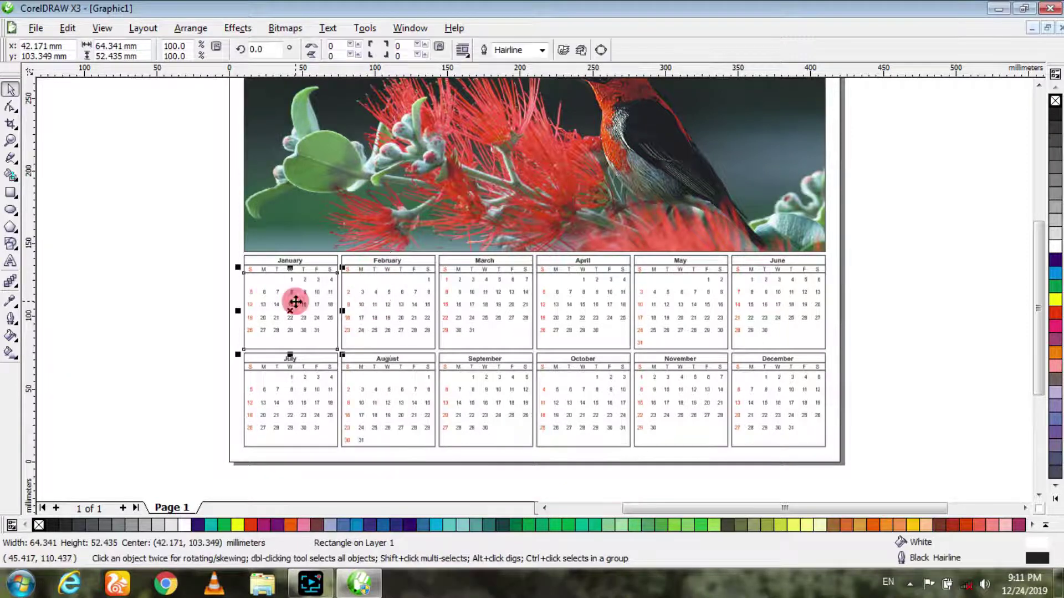
{"action": "left_click", "coordinate": [291, 264]}
{"action": "left_click", "coordinate": [256, 265]}
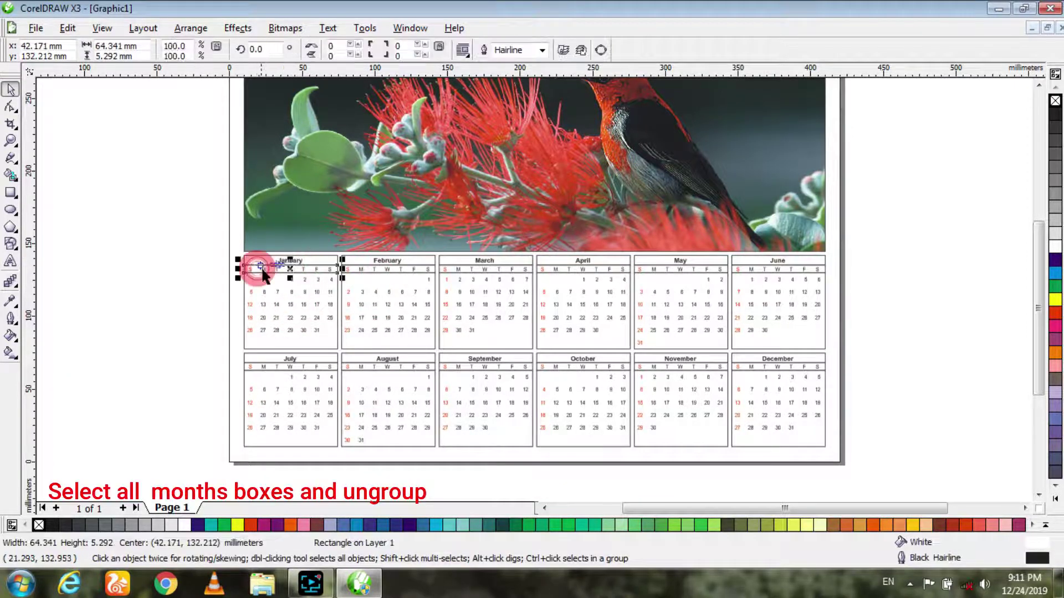
{"action": "left_click", "coordinate": [388, 268]}
{"action": "left_click", "coordinate": [391, 270]}
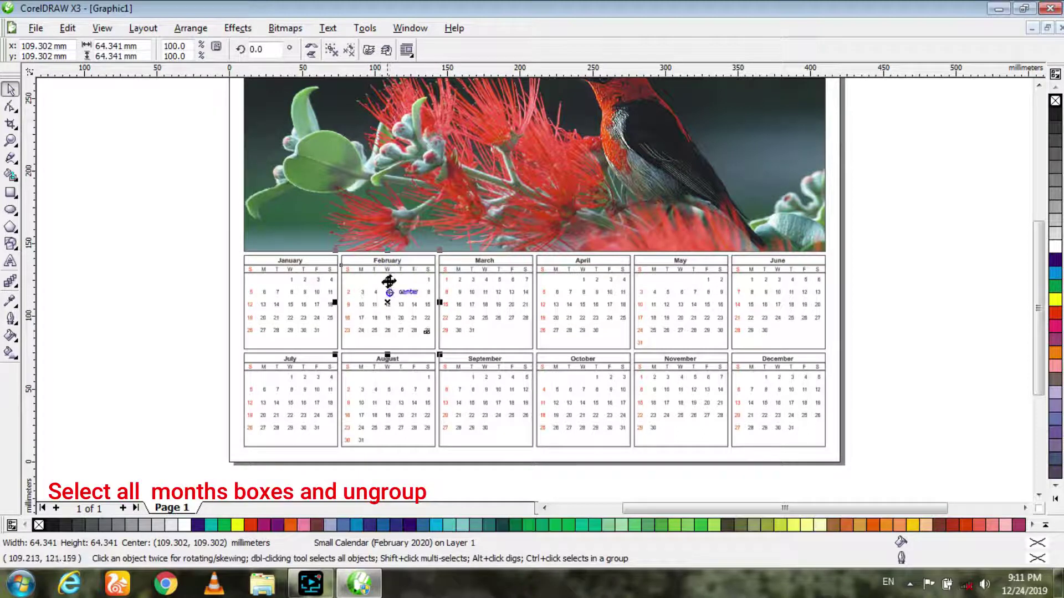
Select all twelve month boxes and ungroup all their objects, checking individual pieces of February and March.
{"action": "left_click_drag", "start_coordinate": [177, 230], "coordinate": [892, 455]}
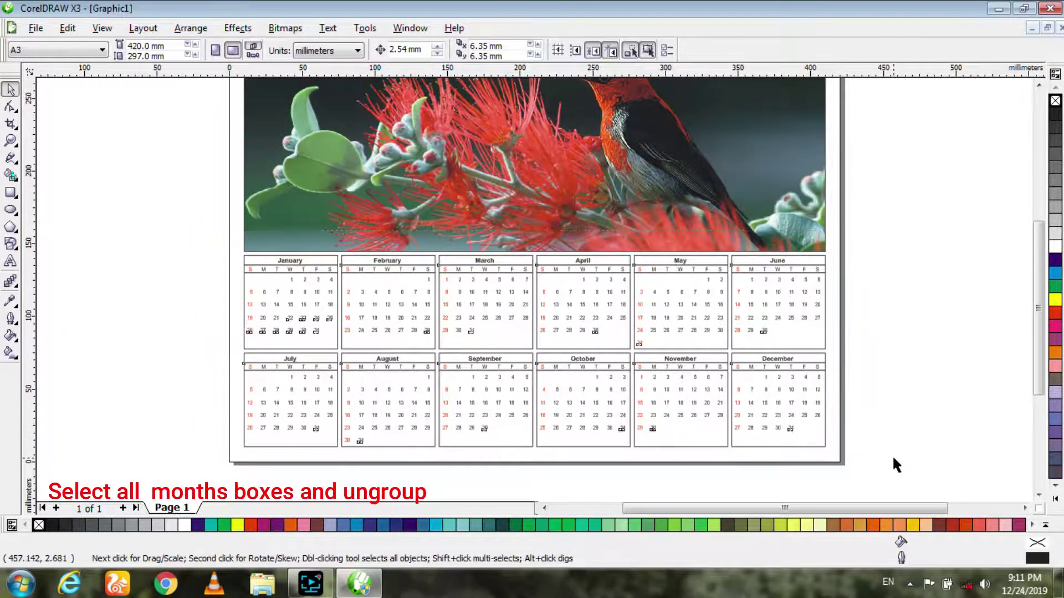
{"action": "right_click", "coordinate": [473, 320]}
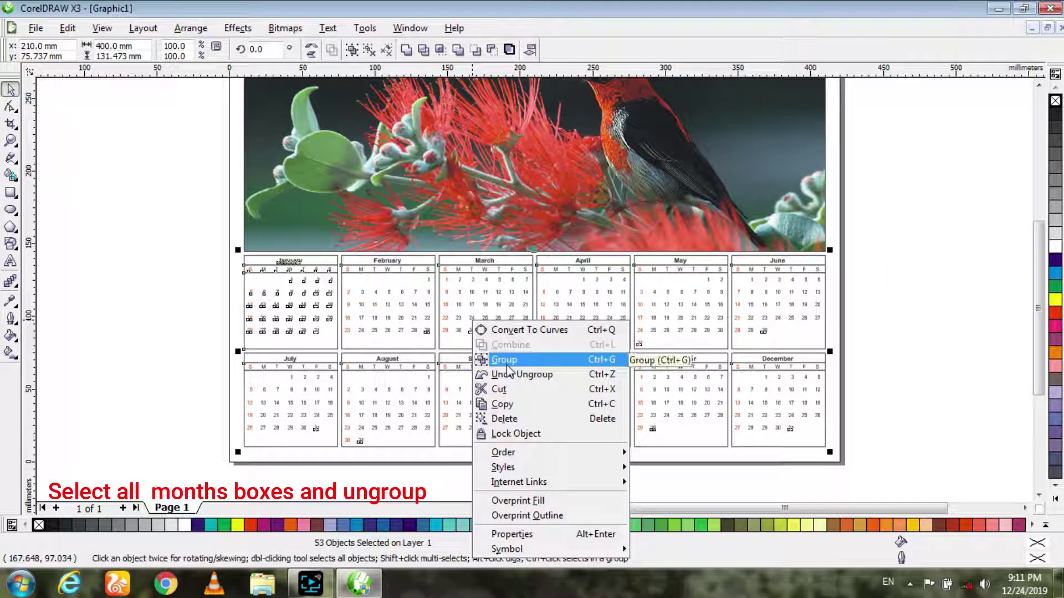
{"action": "left_click", "coordinate": [388, 56]}
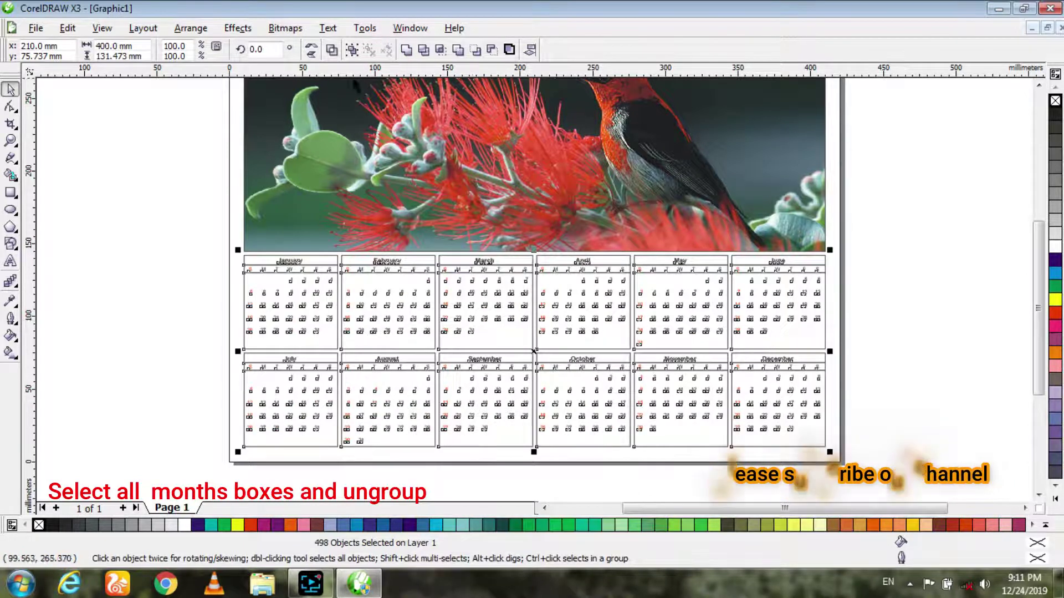
{"action": "left_click", "coordinate": [151, 292]}
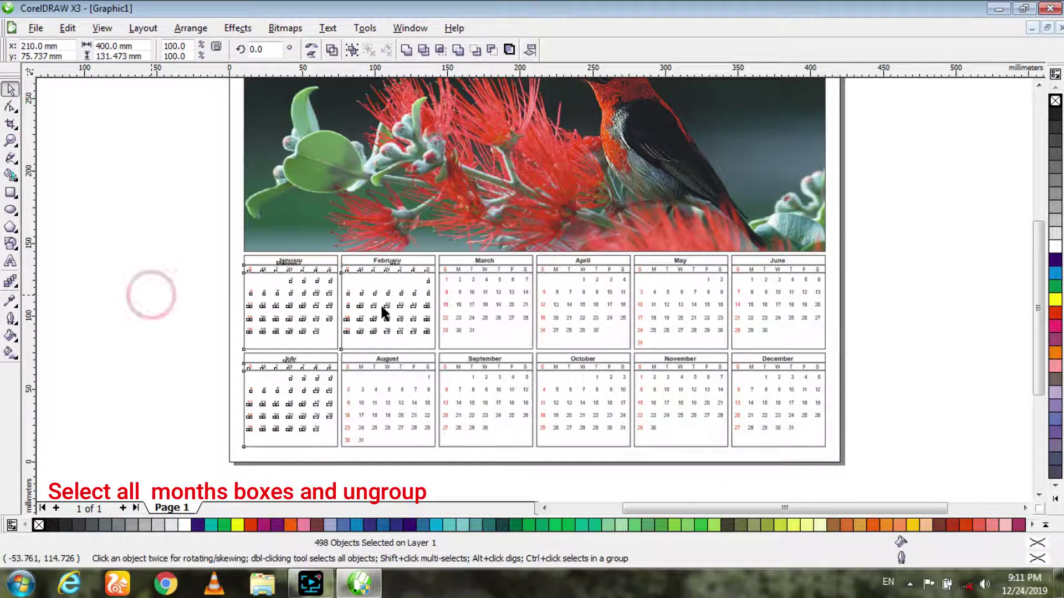
{"action": "left_click", "coordinate": [389, 304]}
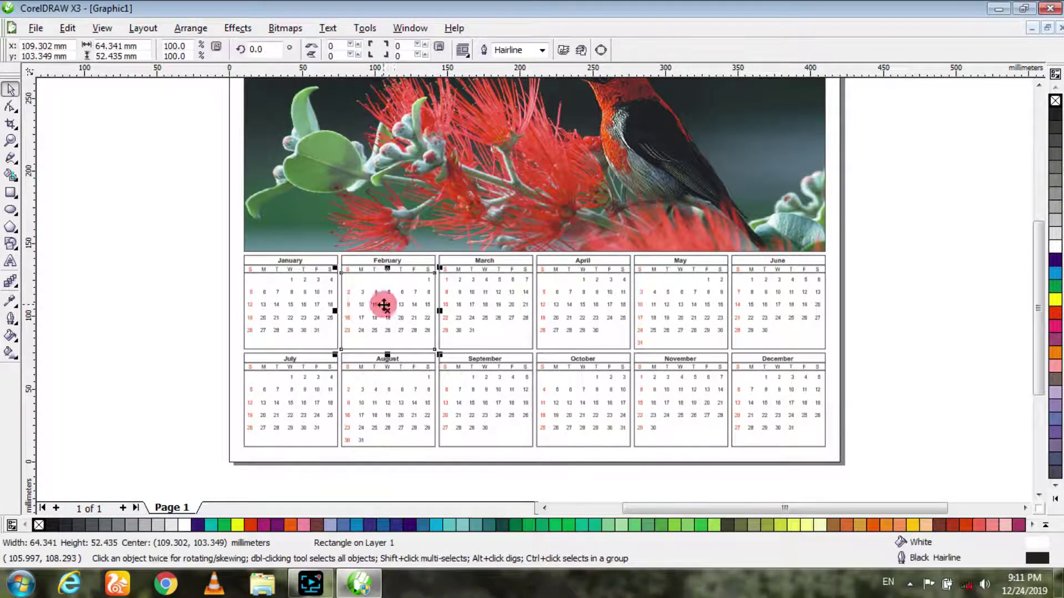
{"action": "left_click", "coordinate": [387, 261]}
{"action": "left_click", "coordinate": [481, 261]}
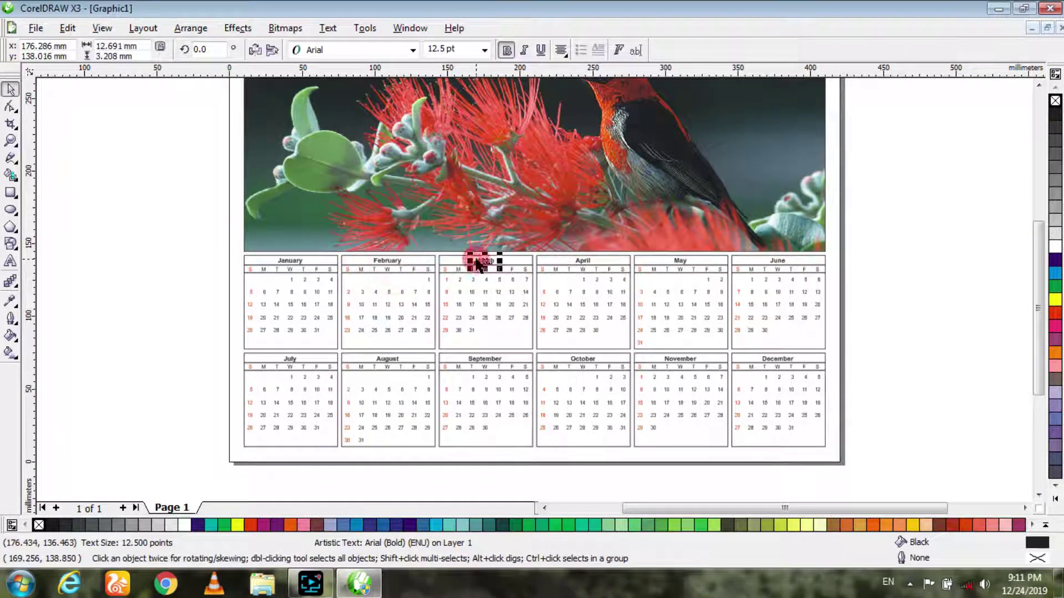
{"action": "left_click", "coordinate": [207, 260]}
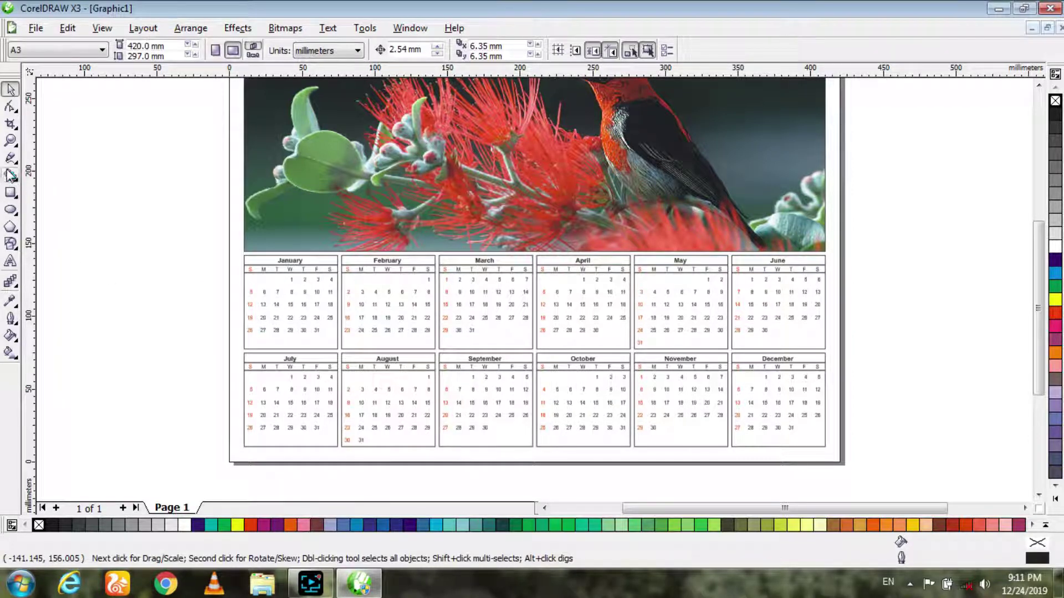
Fill the title bars of the January to June boxes with the palette's dark blue after trying cyan.
{"action": "left_click", "coordinate": [10, 141]}
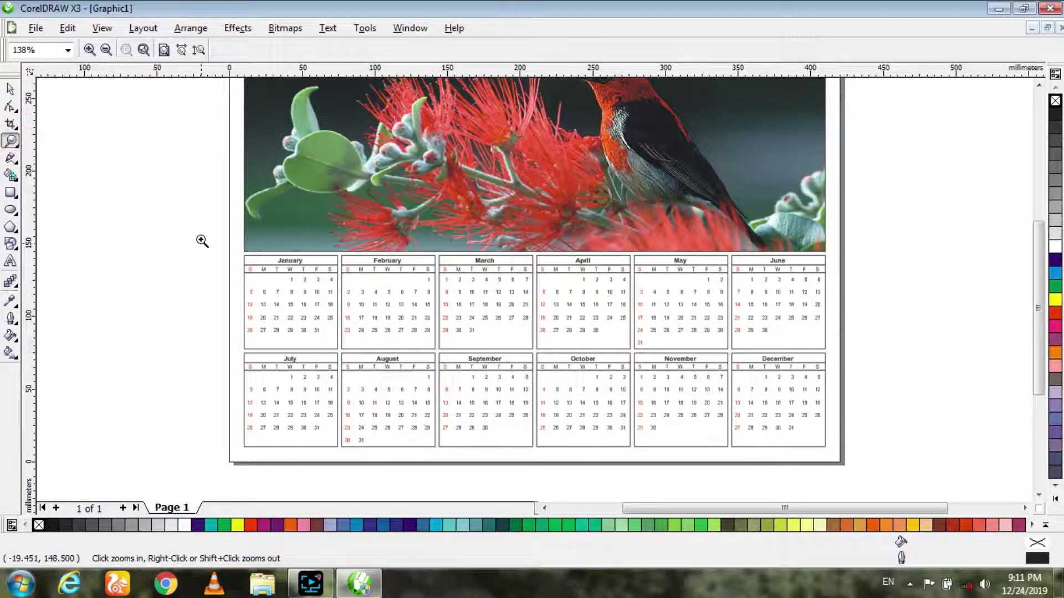
{"action": "left_click_drag", "start_coordinate": [318, 356], "coordinate": [857, 468]}
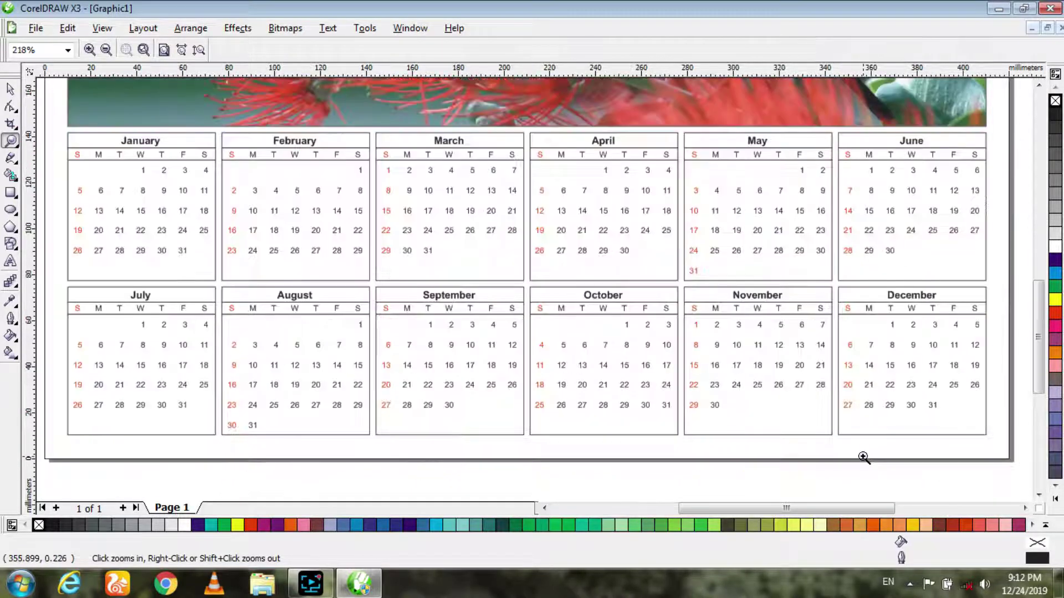
{"action": "left_click", "coordinate": [10, 92]}
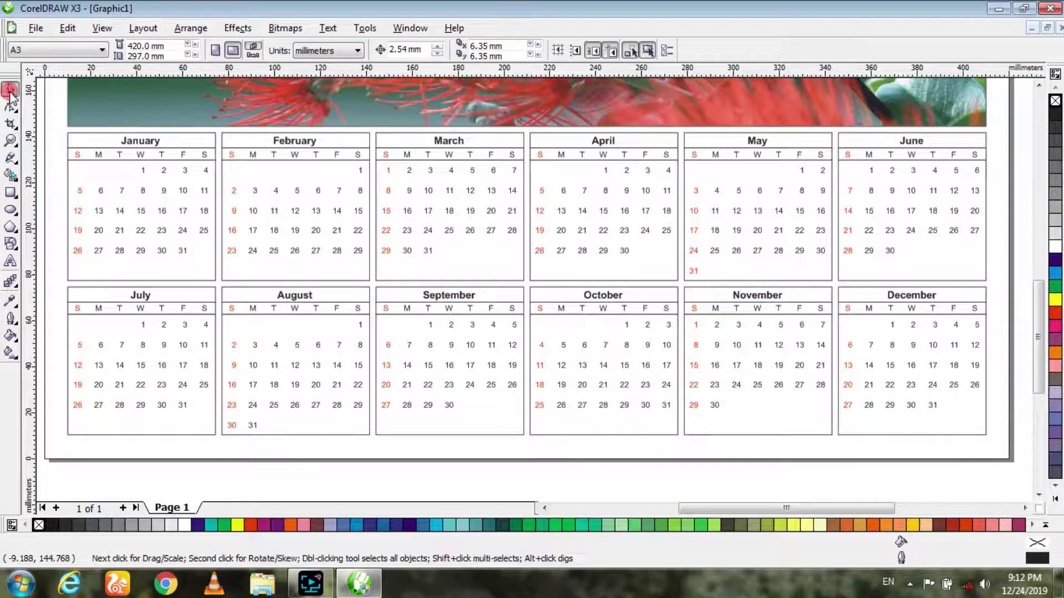
{"action": "left_click", "coordinate": [122, 137]}
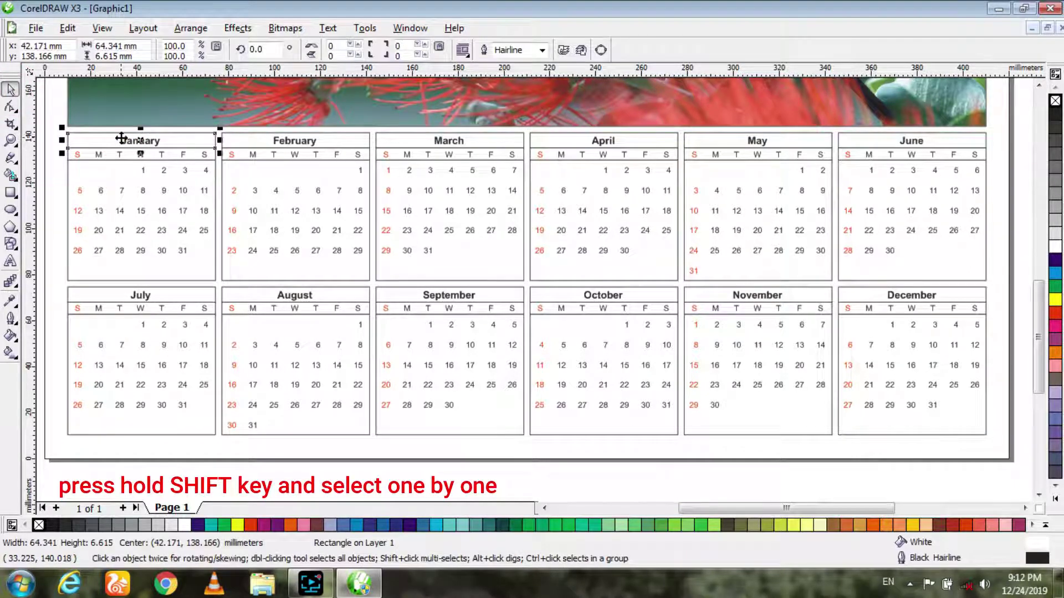
{"action": "left_click", "coordinate": [270, 132], "text": "shift"}
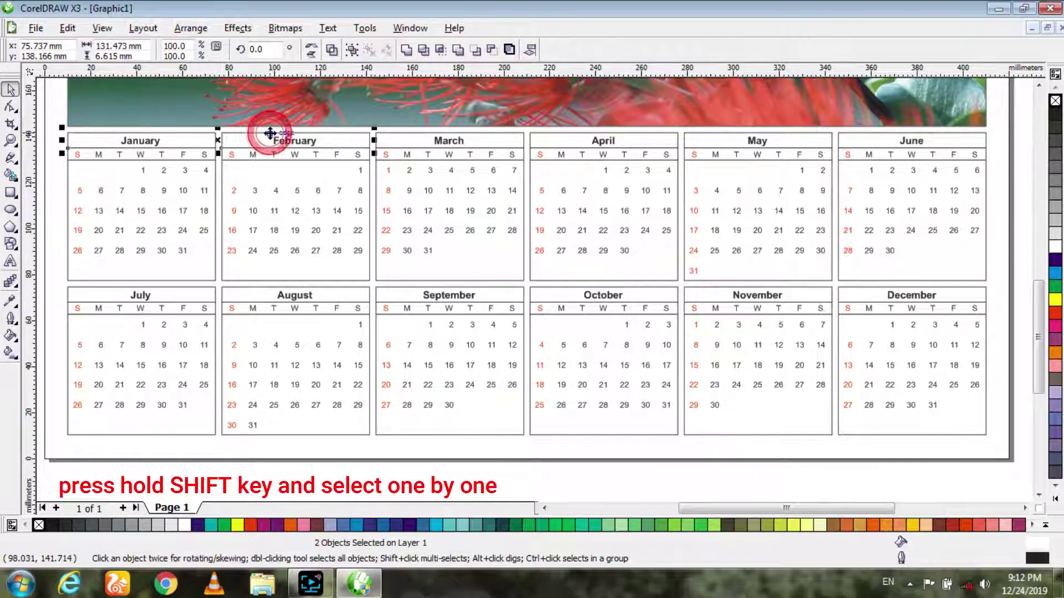
{"action": "left_click", "coordinate": [403, 137], "text": "shift"}
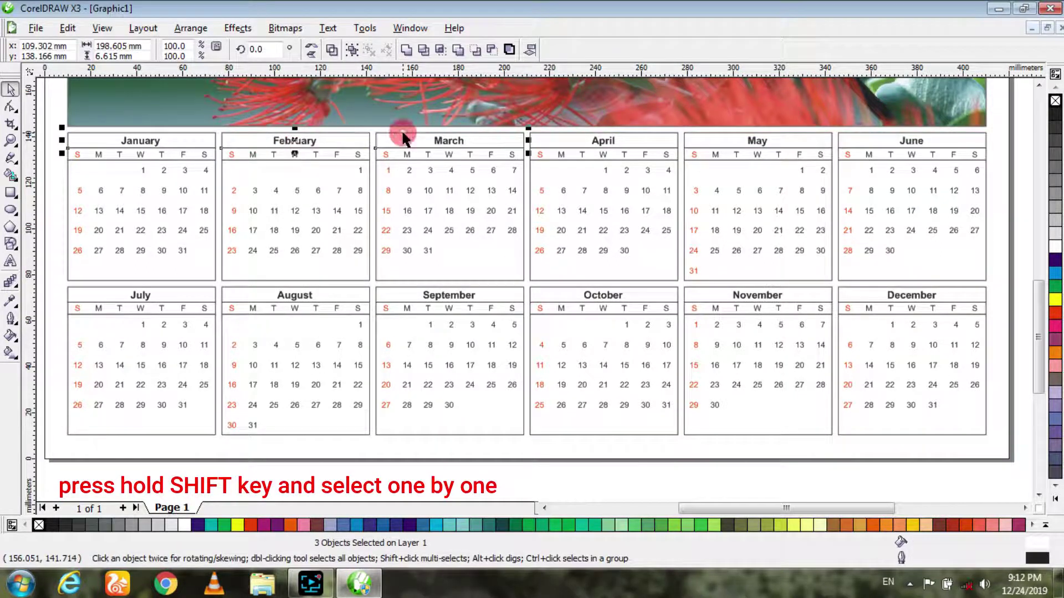
{"action": "left_click", "coordinate": [560, 137], "text": "shift"}
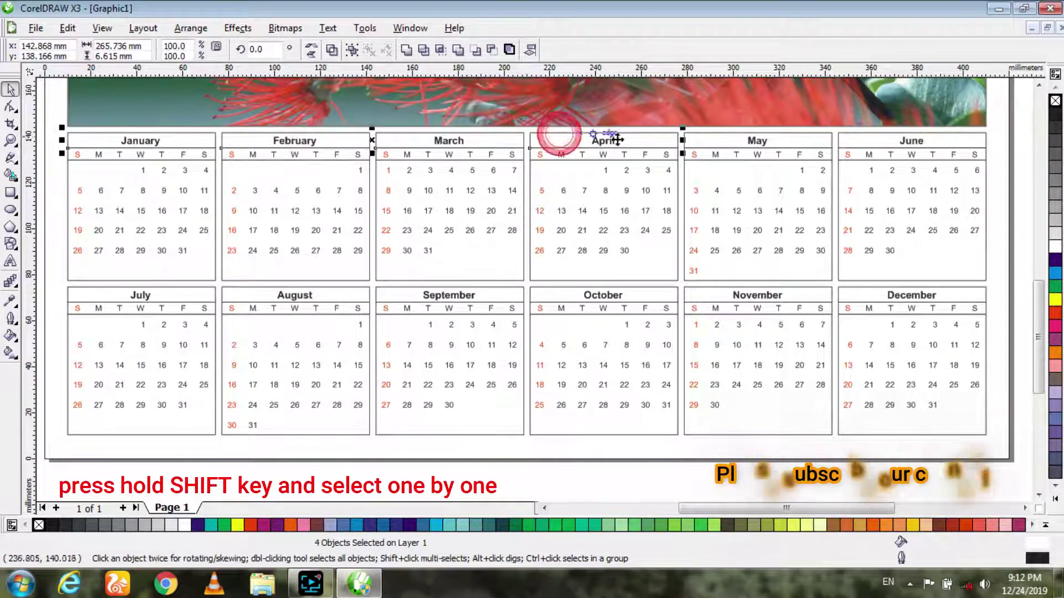
{"action": "left_click", "coordinate": [704, 132], "text": "shift"}
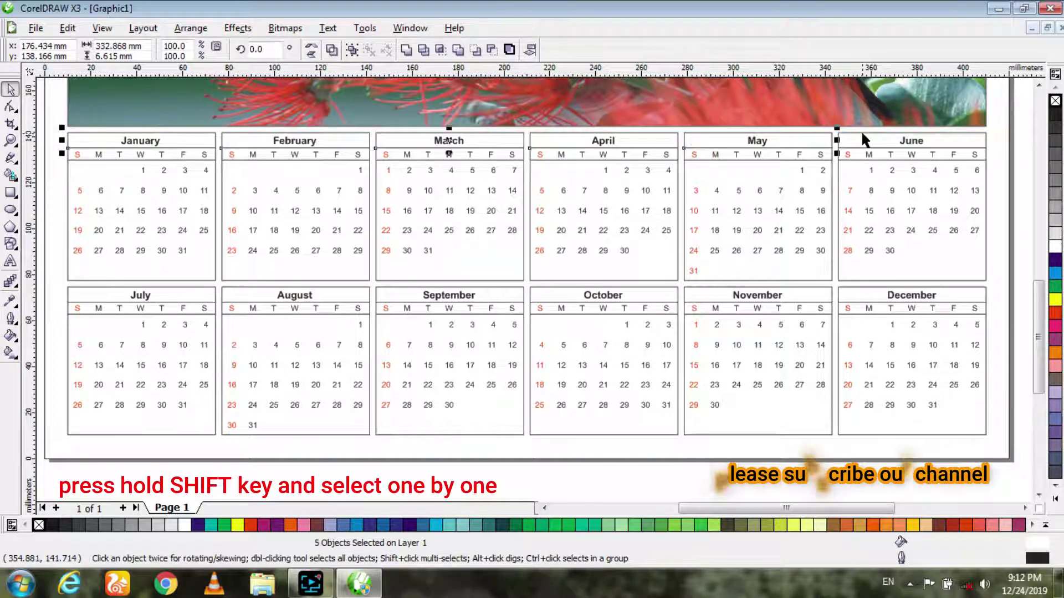
{"action": "left_click", "coordinate": [862, 132], "text": "shift"}
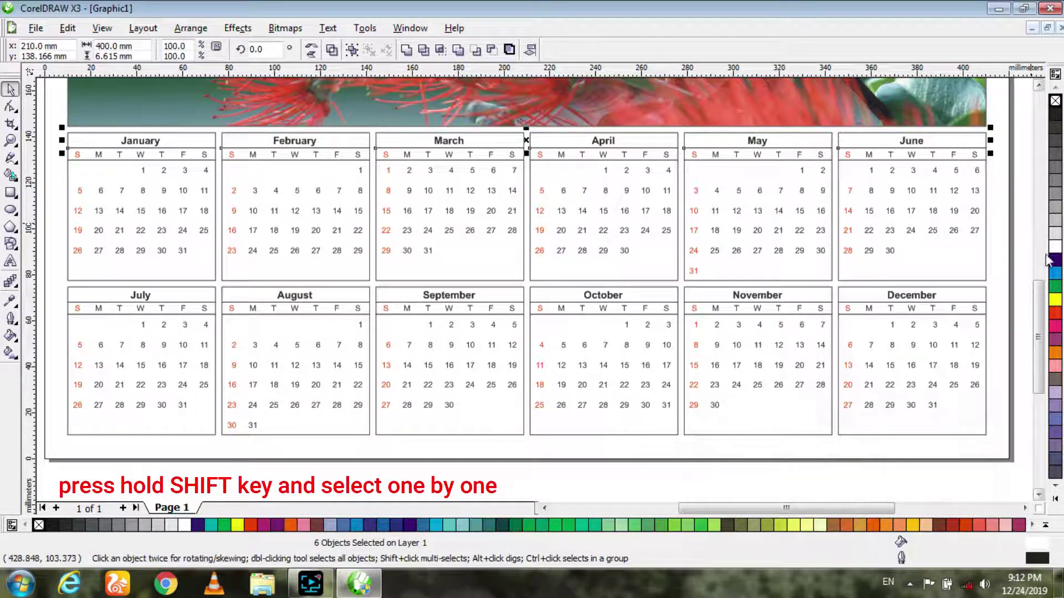
{"action": "left_click", "coordinate": [1055, 275]}
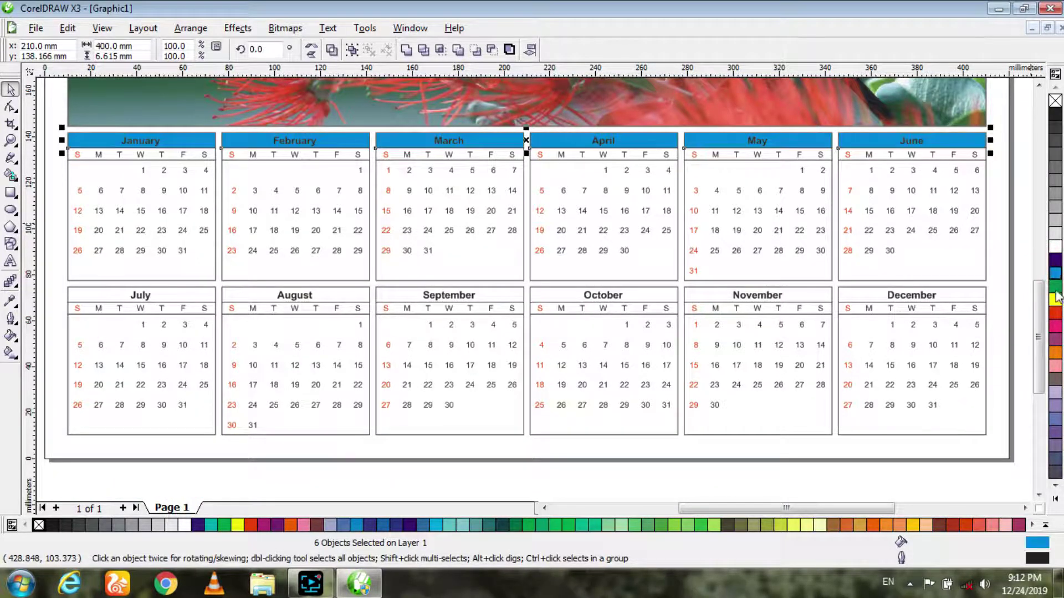
{"action": "left_click", "coordinate": [1055, 260]}
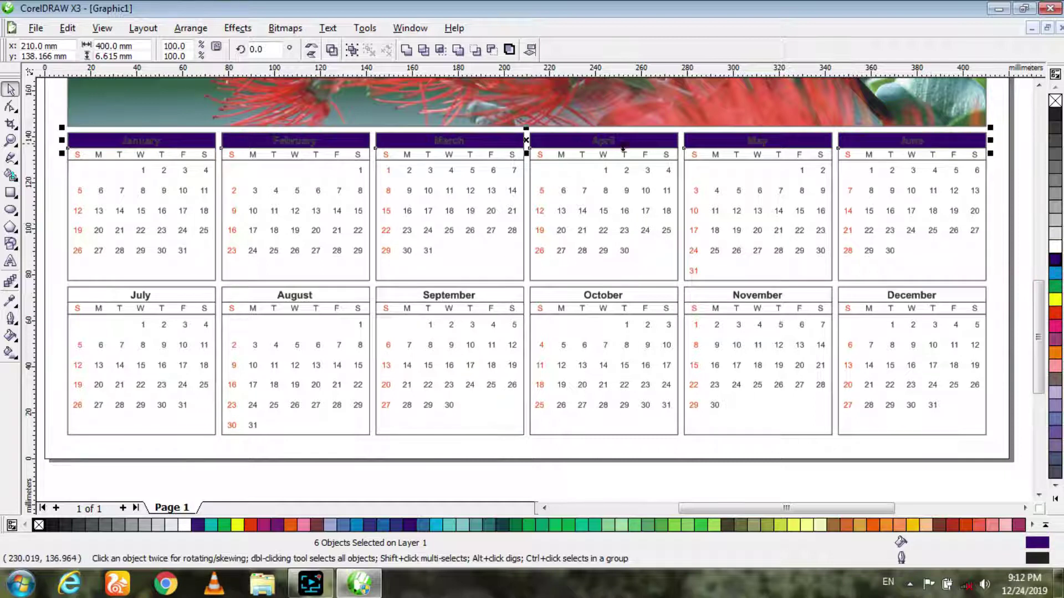
{"action": "left_click", "coordinate": [1010, 138]}
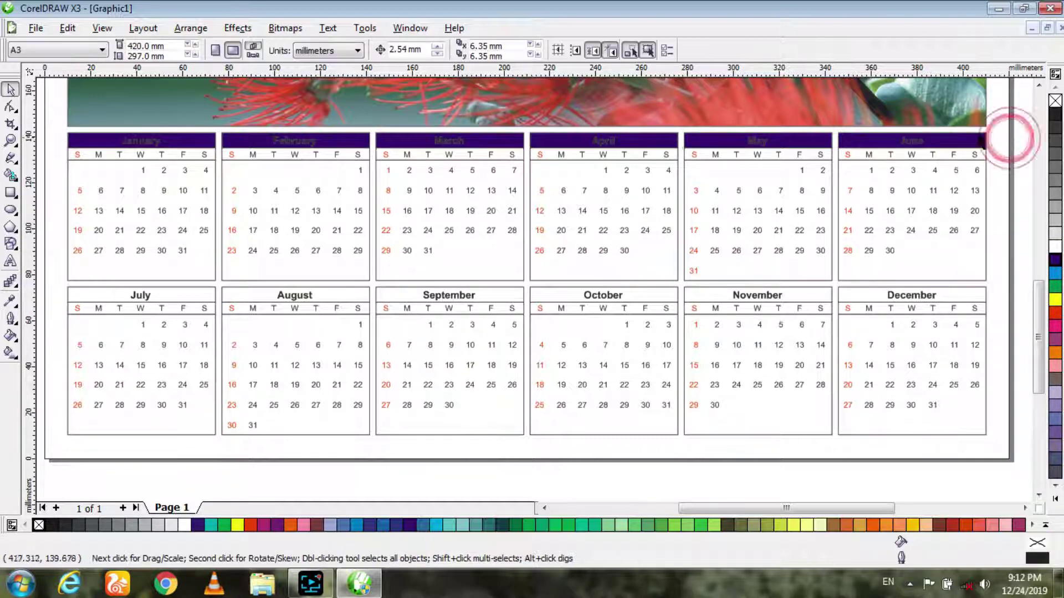
Recolour the month-name text of January through June white.
{"action": "left_click", "coordinate": [912, 145]}
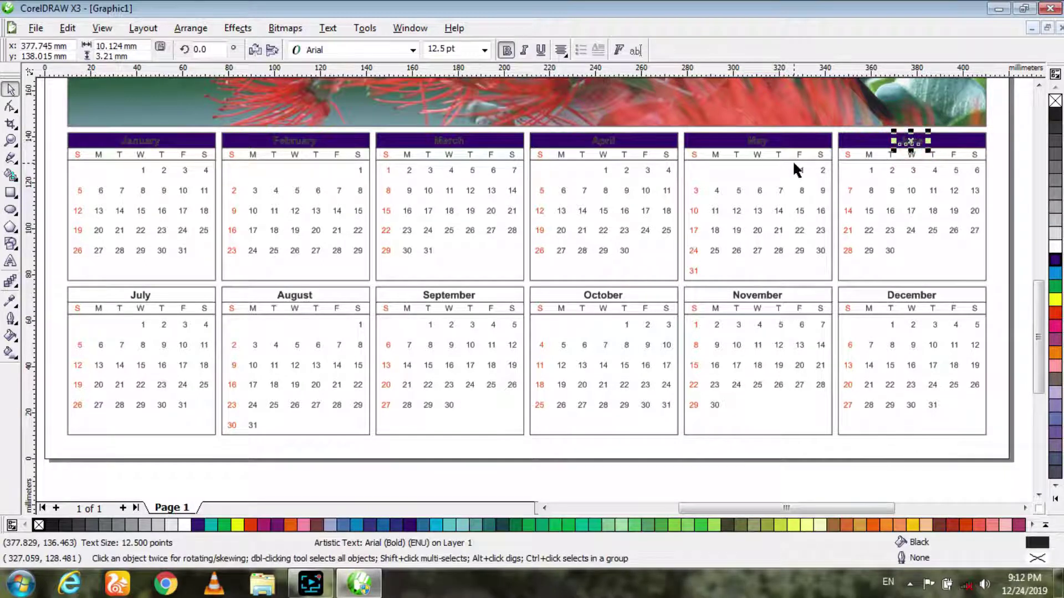
{"action": "left_click", "coordinate": [756, 143], "text": "shift"}
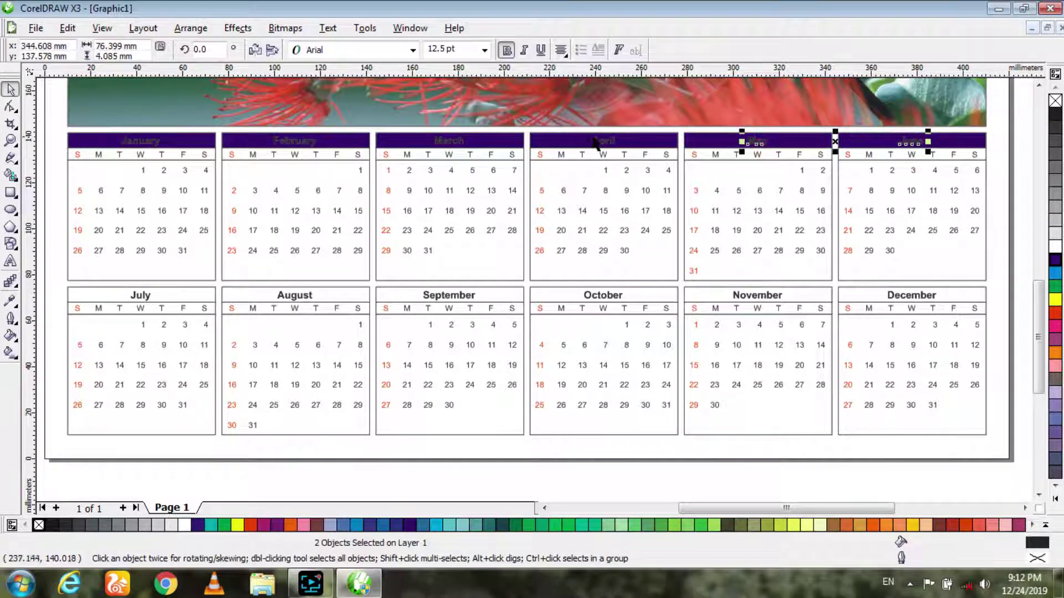
{"action": "left_click", "coordinate": [599, 143], "text": "shift"}
{"action": "left_click", "coordinate": [452, 142], "text": "shift"}
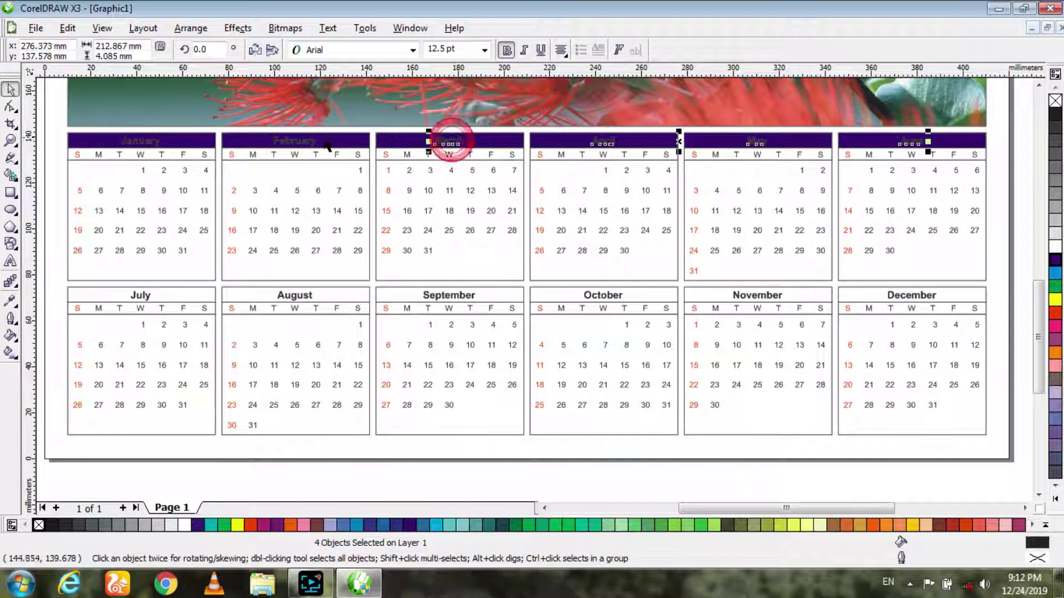
{"action": "left_click", "coordinate": [294, 141], "text": "shift"}
{"action": "left_click", "coordinate": [139, 145], "text": "shift"}
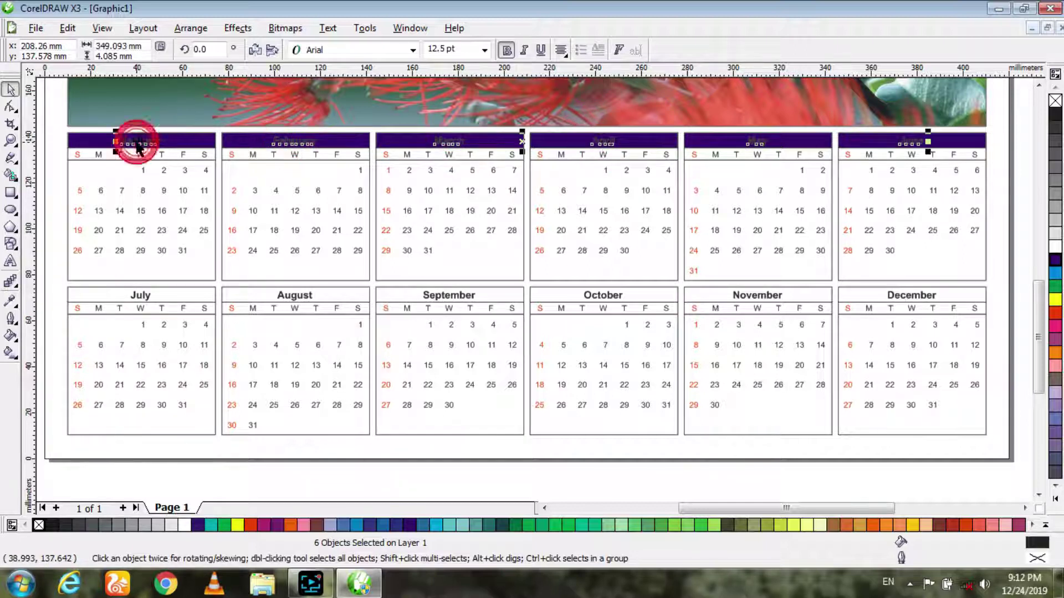
{"action": "left_click", "coordinate": [1055, 245]}
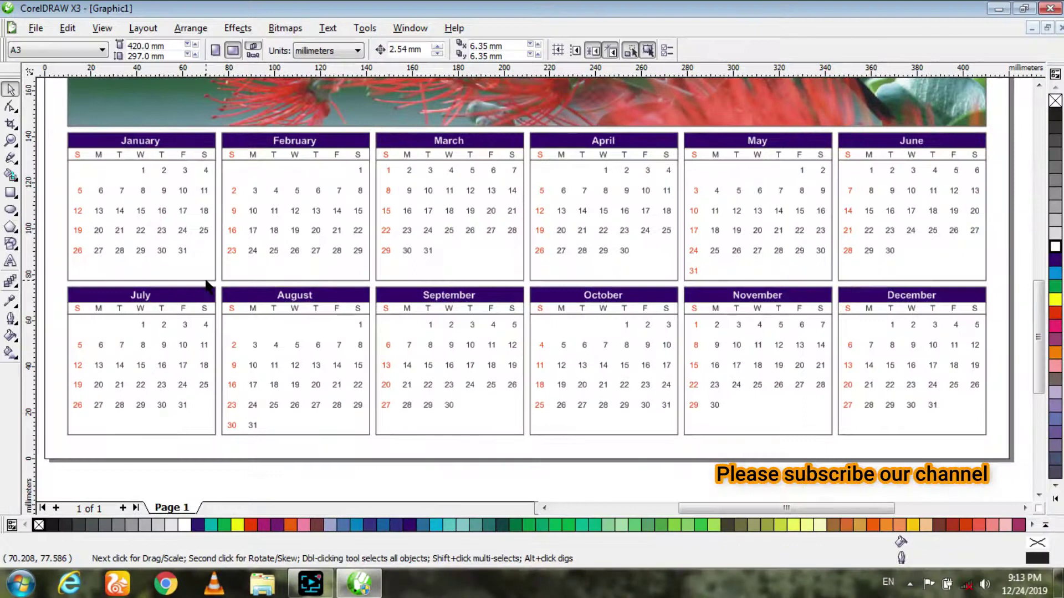
Select the date-area rectangles of all twelve month boxes together.
{"action": "left_click", "coordinate": [204, 279]}
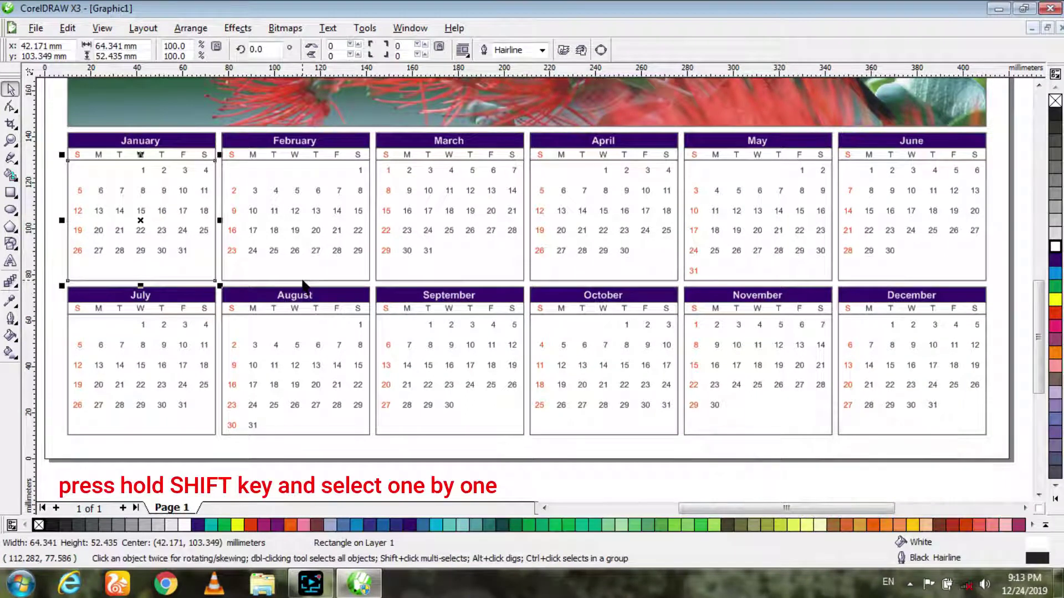
{"action": "left_click", "coordinate": [303, 280], "text": "shift"}
{"action": "left_click", "coordinate": [397, 281], "text": "shift"}
{"action": "left_click", "coordinate": [140, 435], "text": "shift"}
{"action": "left_click", "coordinate": [293, 435], "text": "shift"}
{"action": "left_click", "coordinate": [443, 436], "text": "shift"}
{"action": "left_click", "coordinate": [599, 435], "text": "shift"}
{"action": "left_click", "coordinate": [641, 280], "text": "shift"}
{"action": "left_click", "coordinate": [732, 280], "text": "shift"}
{"action": "left_click", "coordinate": [917, 435], "text": "shift"}
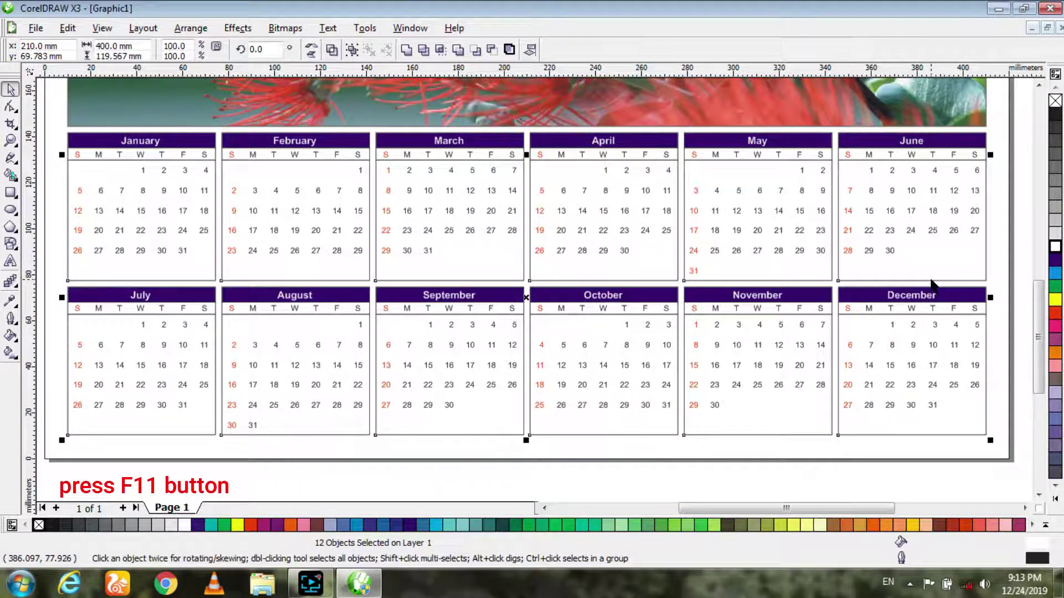
Set up a custom linear fountain fill for the selected rectangles, with a cyan start colour and an angle of about 72.6 degrees.
{"action": "key", "text": "F11"}
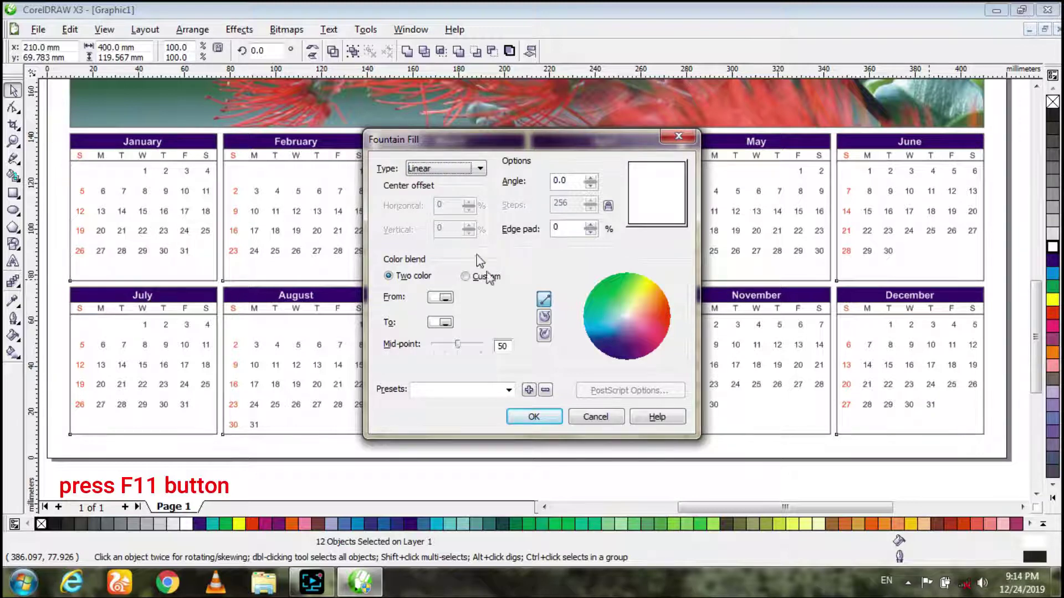
{"action": "left_click", "coordinate": [468, 276]}
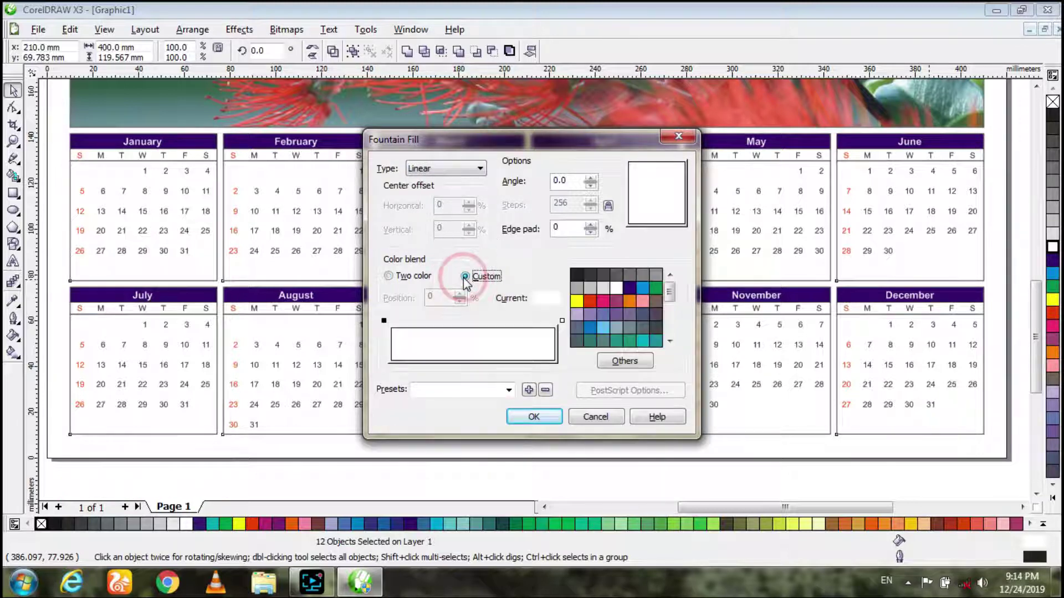
{"action": "left_click", "coordinate": [384, 320]}
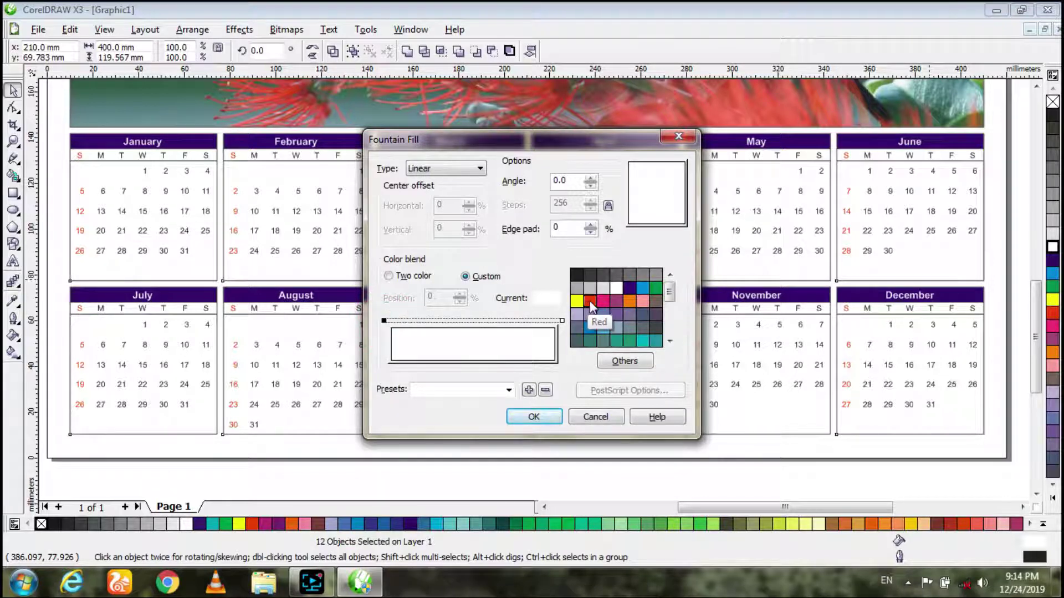
{"action": "left_click", "coordinate": [643, 287]}
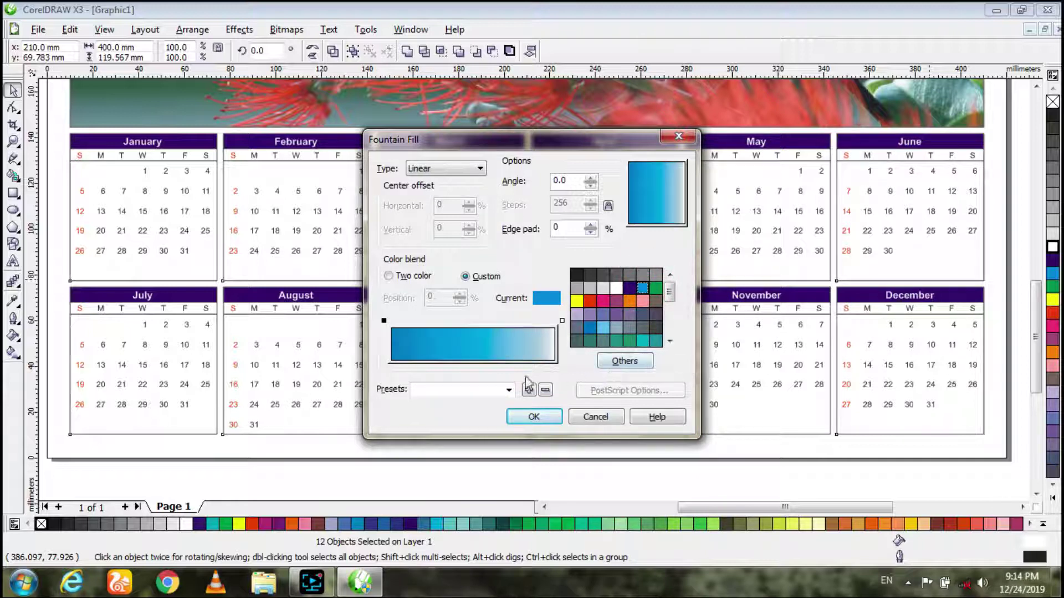
{"action": "left_click_drag", "start_coordinate": [638, 173], "coordinate": [663, 175]}
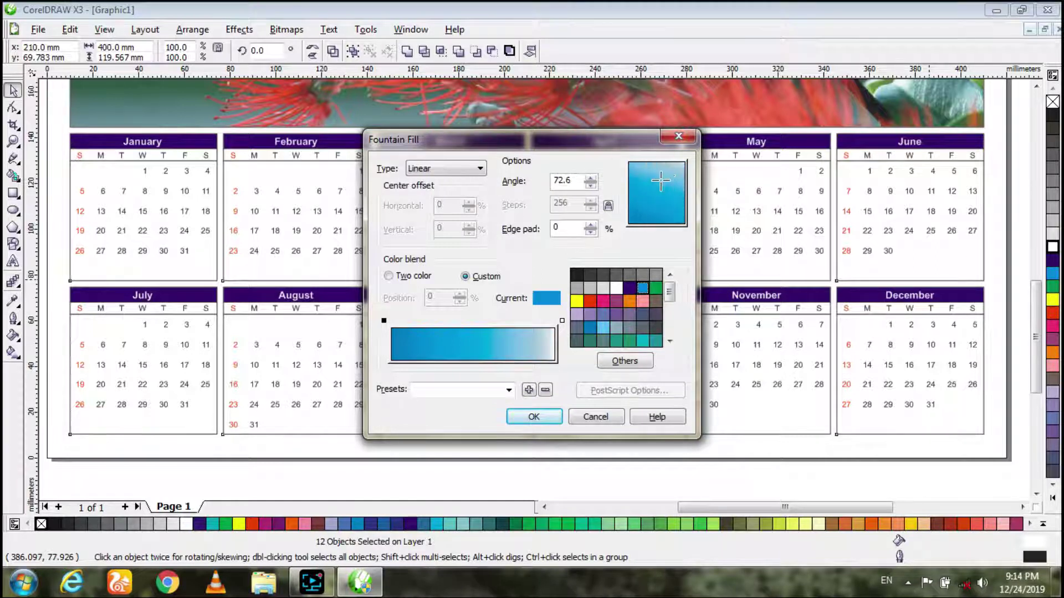
Add a white colour stop at 54% of the blend and set the gradient angle to about 53.5 degrees.
{"action": "double_click", "coordinate": [561, 321]}
{"action": "left_click_drag", "start_coordinate": [556, 321], "coordinate": [478, 321]}
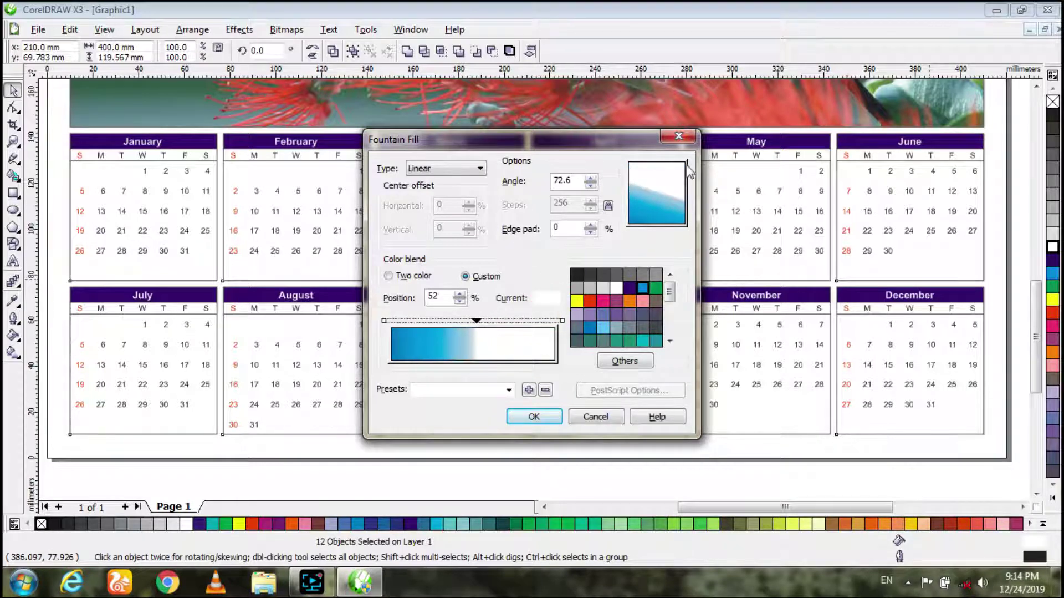
{"action": "left_click_drag", "start_coordinate": [672, 171], "coordinate": [672, 173]}
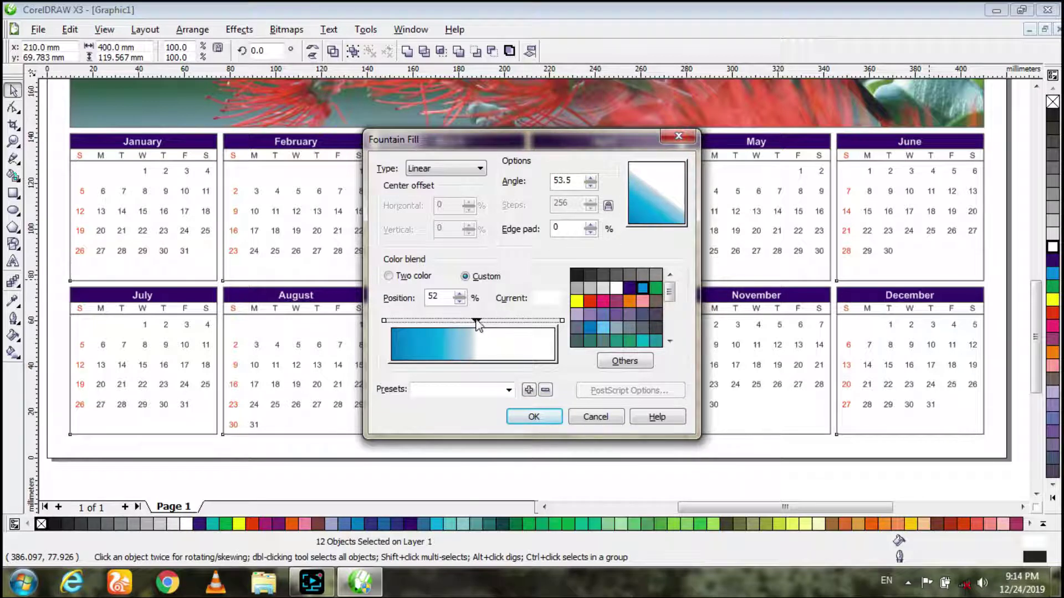
{"action": "left_click_drag", "start_coordinate": [478, 322], "coordinate": [481, 321]}
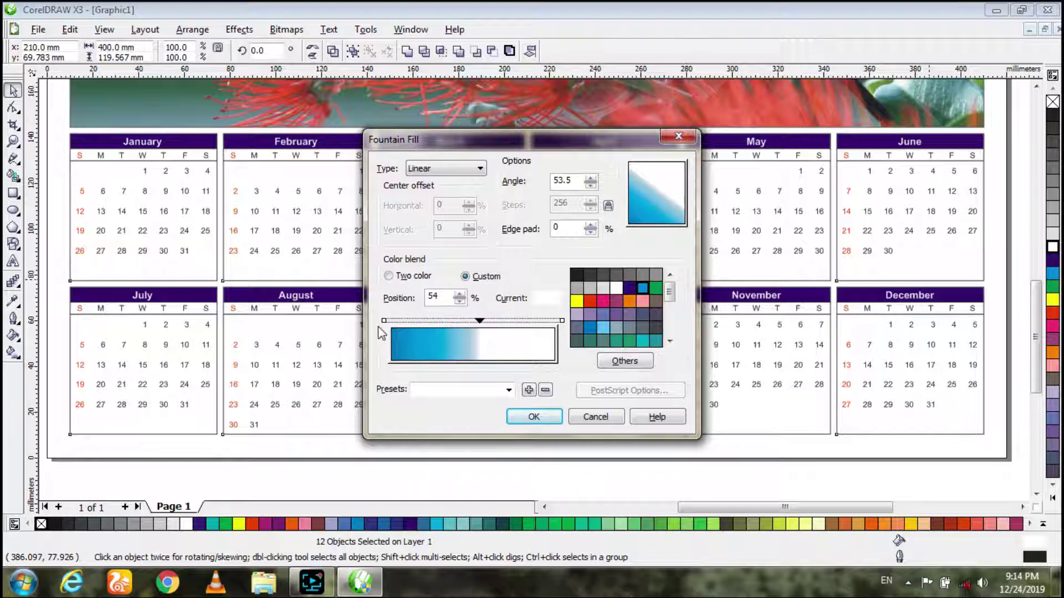
{"action": "left_click", "coordinate": [384, 320]}
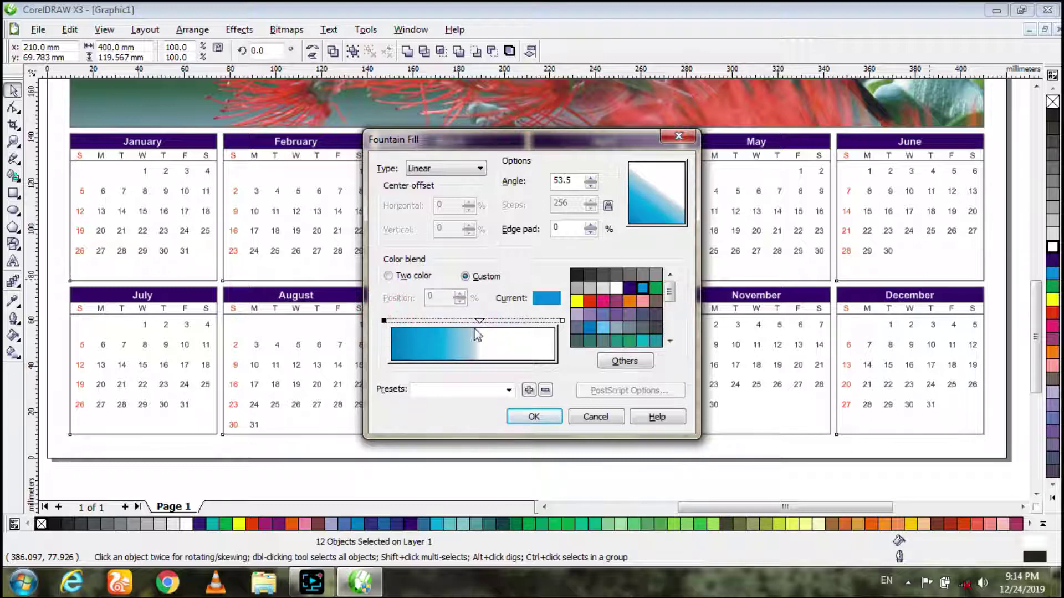
{"action": "left_click", "coordinate": [481, 321]}
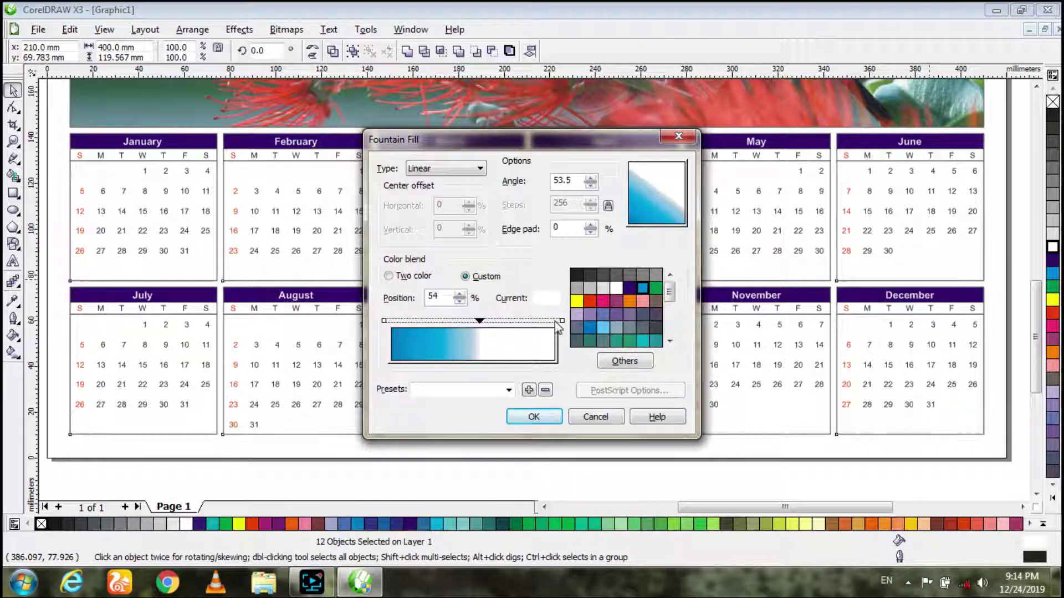
Add a yellow colour stop to the blend and place it at 90%.
{"action": "double_click", "coordinate": [559, 321]}
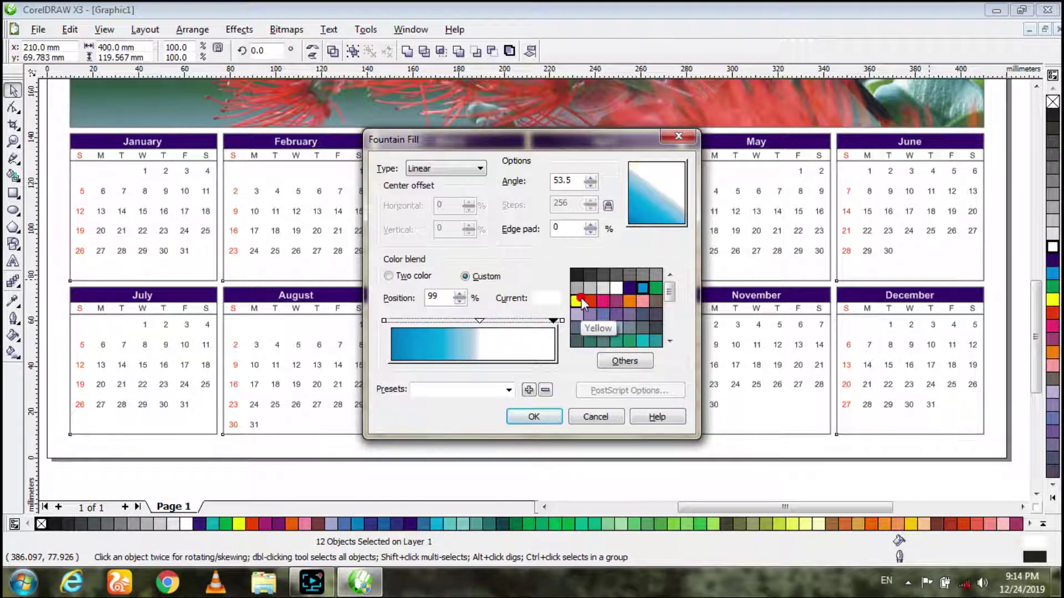
{"action": "left_click", "coordinate": [577, 301]}
{"action": "left_click_drag", "start_coordinate": [555, 320], "coordinate": [544, 321]}
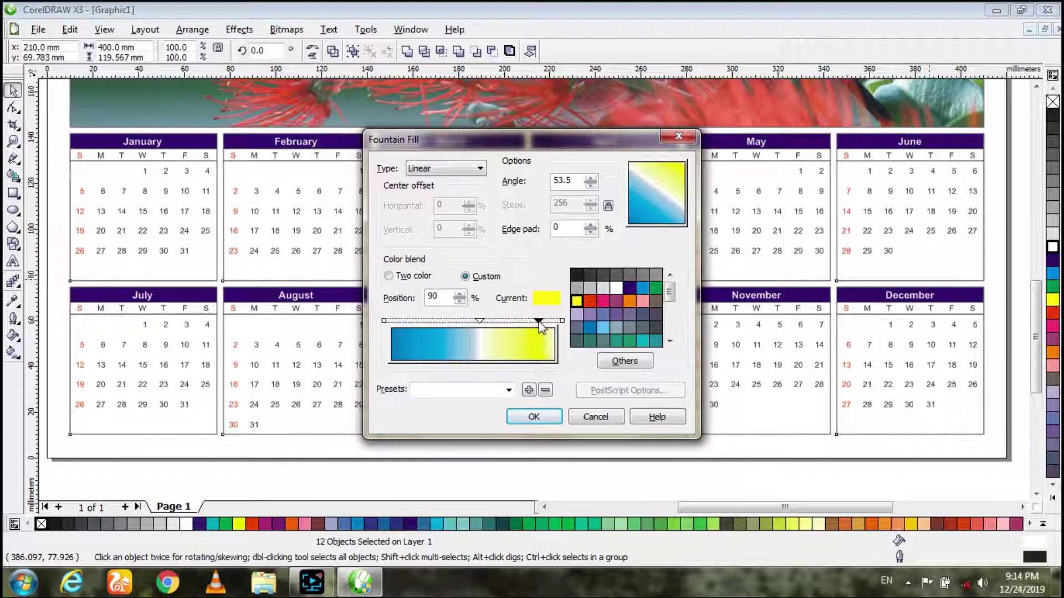
Make the end colour red, shift the yellow stop to 71% and the white stop slightly towards cyan, and apply the fountain fill.
{"action": "left_click", "coordinate": [562, 320]}
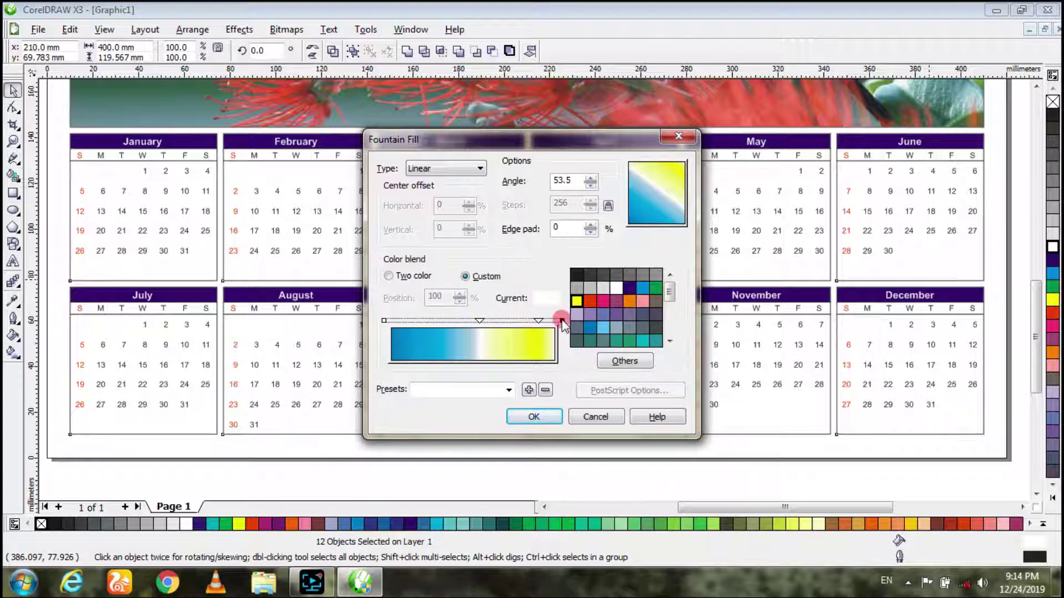
{"action": "left_click", "coordinate": [590, 300]}
{"action": "mouse_move", "coordinate": [540, 321]}
{"action": "left_mouse_down"}
{"action": "mouse_move", "coordinate": [469, 321]}
{"action": "mouse_move", "coordinate": [508, 321]}
{"action": "left_mouse_up"}
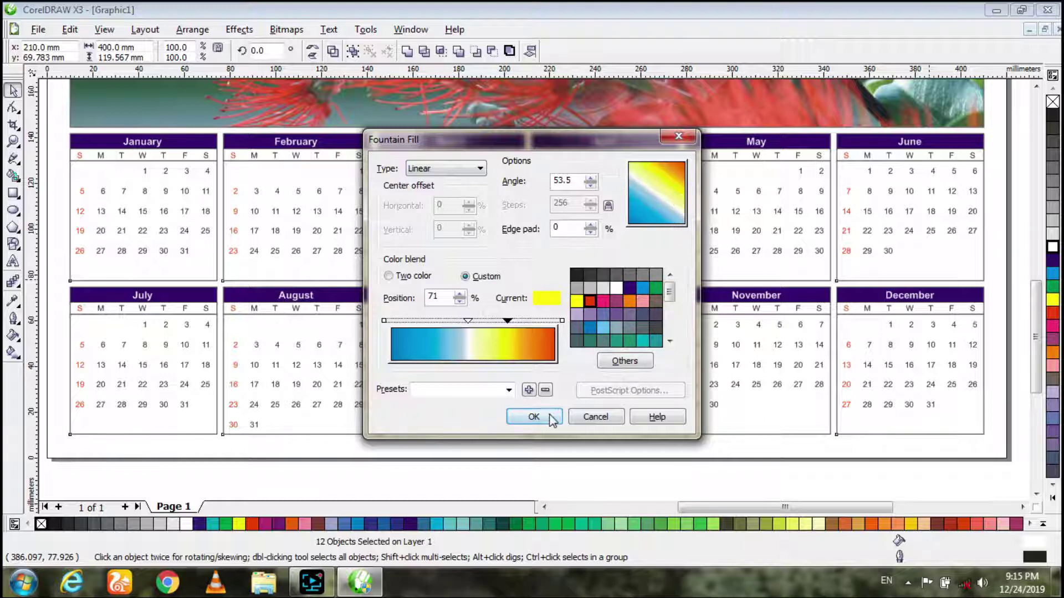
{"action": "left_click", "coordinate": [549, 417]}
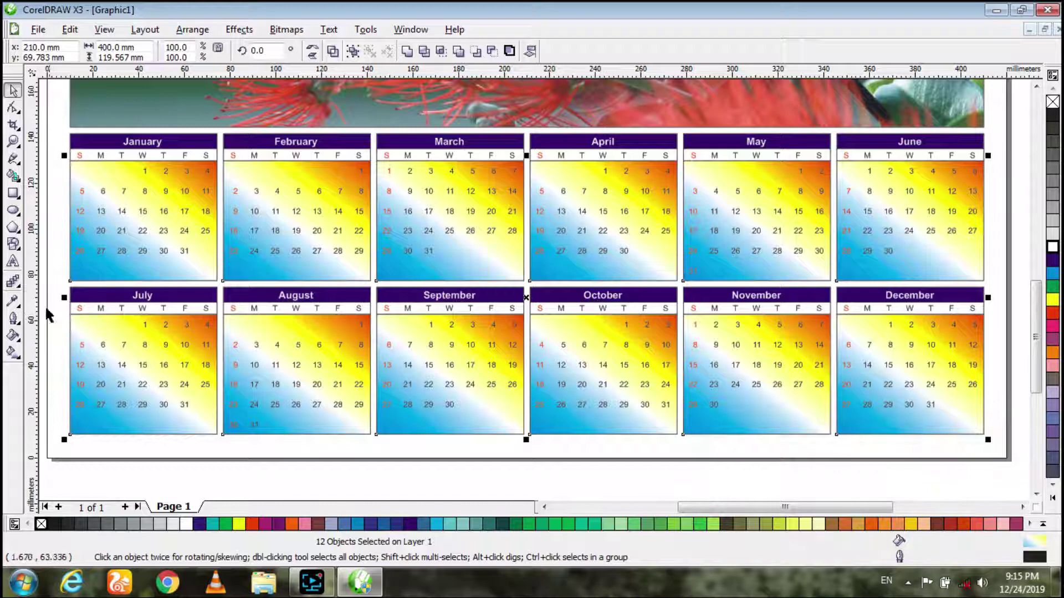
Apply a uniform transparency of 58 to the twelve selected month backgrounds to lighten their gradient, then deselect them.
{"action": "left_click", "coordinate": [19, 287]}
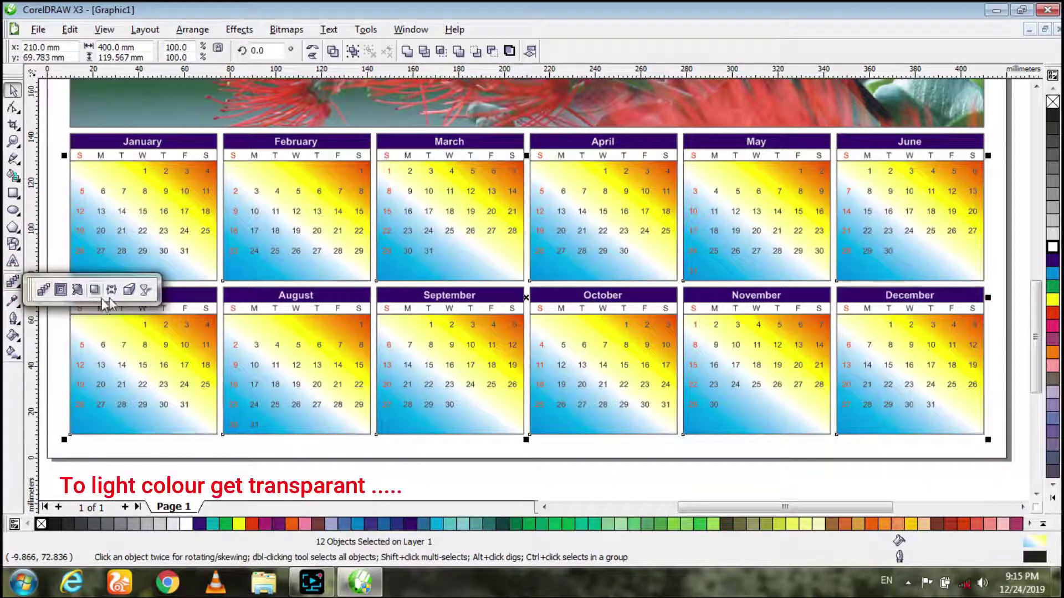
{"action": "left_click", "coordinate": [146, 289]}
{"action": "left_click", "coordinate": [76, 51]}
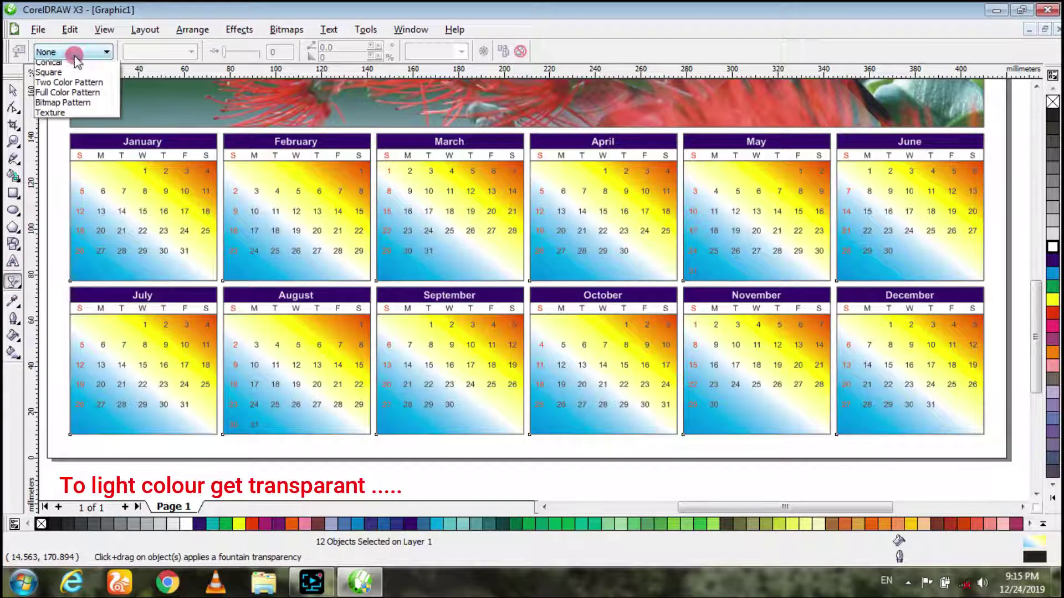
{"action": "left_click", "coordinate": [50, 76]}
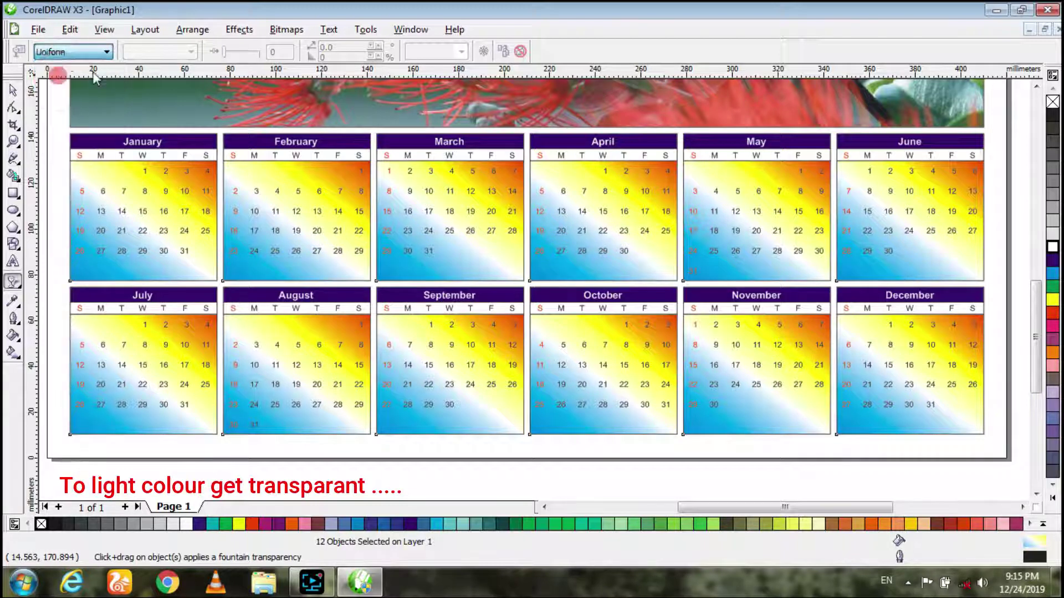
{"action": "left_click_drag", "start_coordinate": [242, 51], "coordinate": [241, 49]}
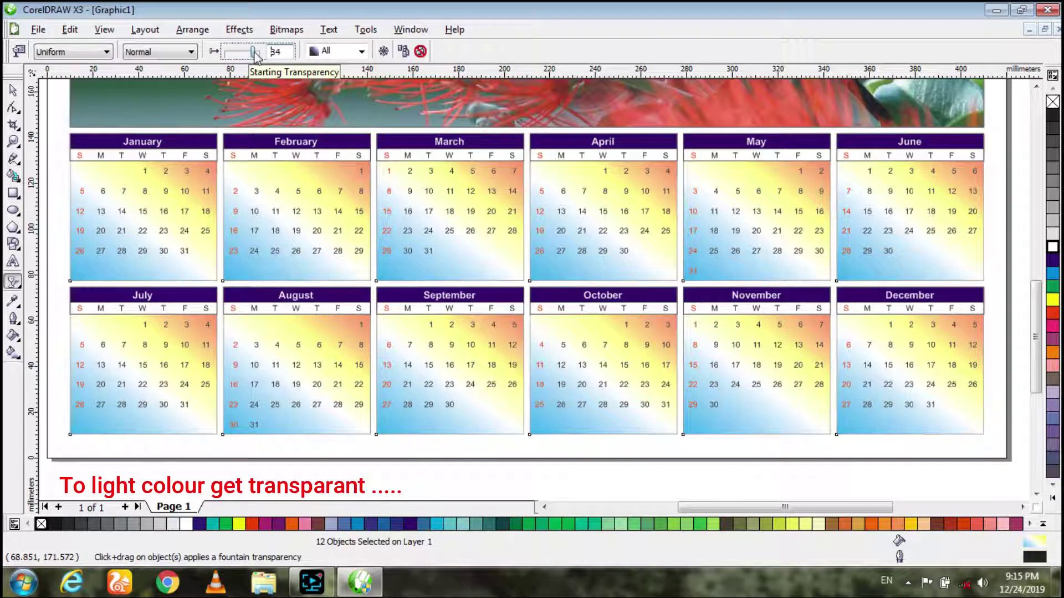
{"action": "left_click_drag", "start_coordinate": [250, 55], "coordinate": [245, 56]}
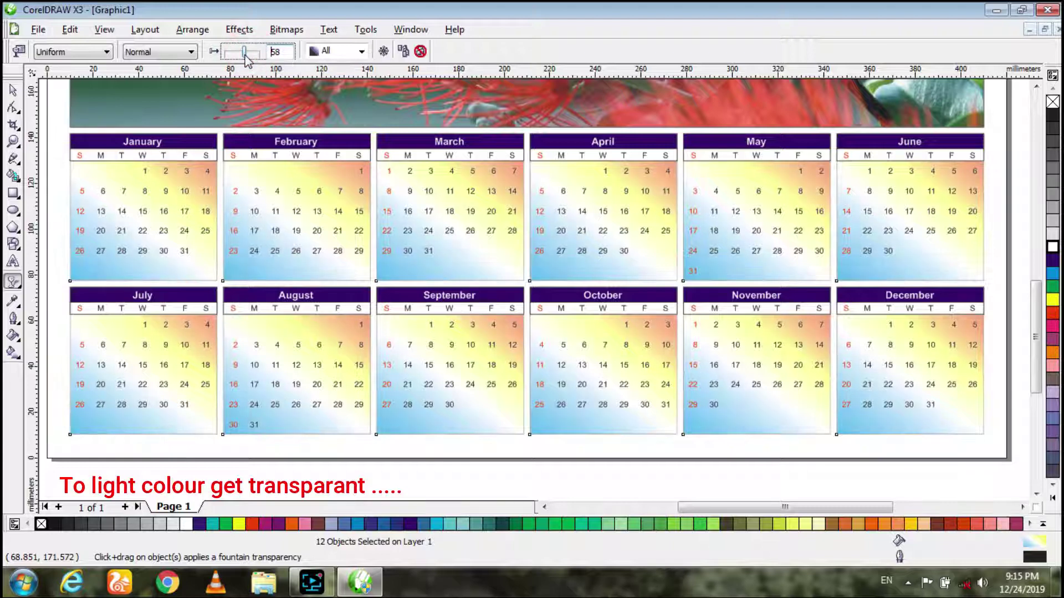
{"action": "left_click", "coordinate": [13, 89]}
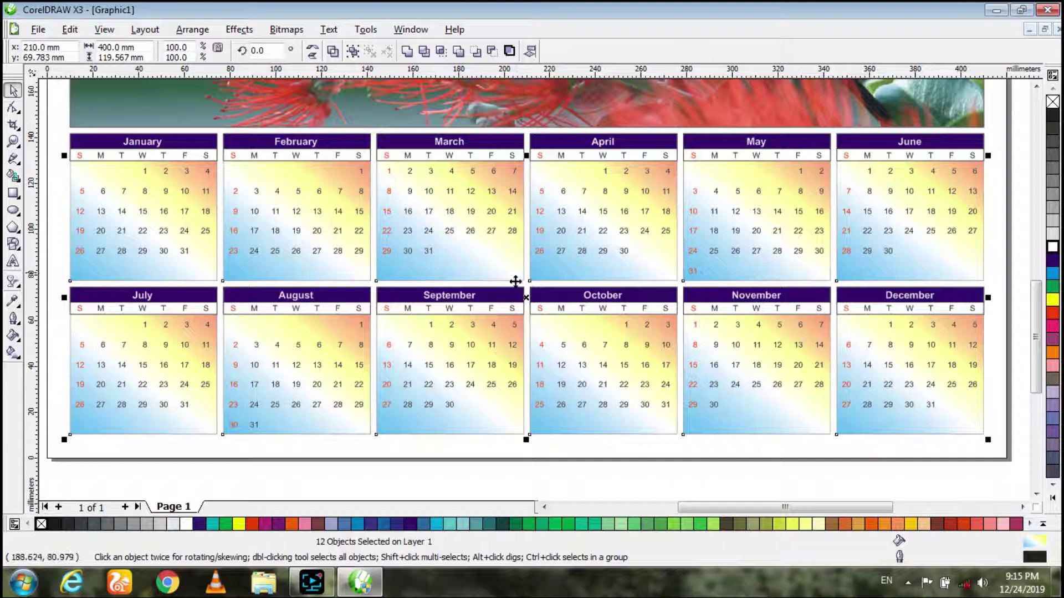
{"action": "left_click", "coordinate": [660, 456]}
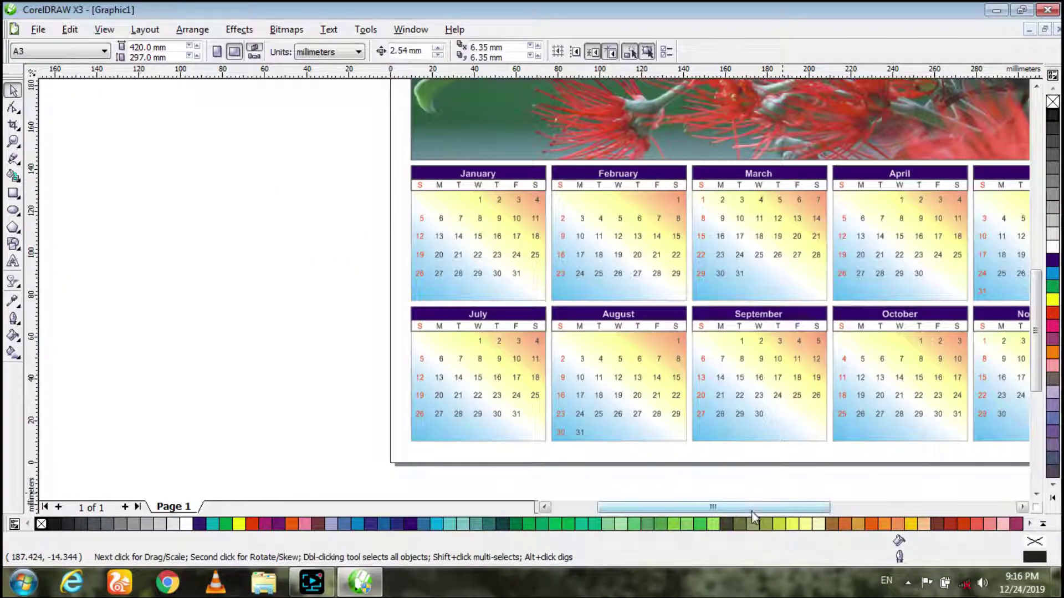
Add the text "Happy New Year" in Arial, enlarge it to about 58 pt and place it over the photo's lower left area.
{"action": "left_click_drag", "start_coordinate": [753, 512], "coordinate": [813, 508]}
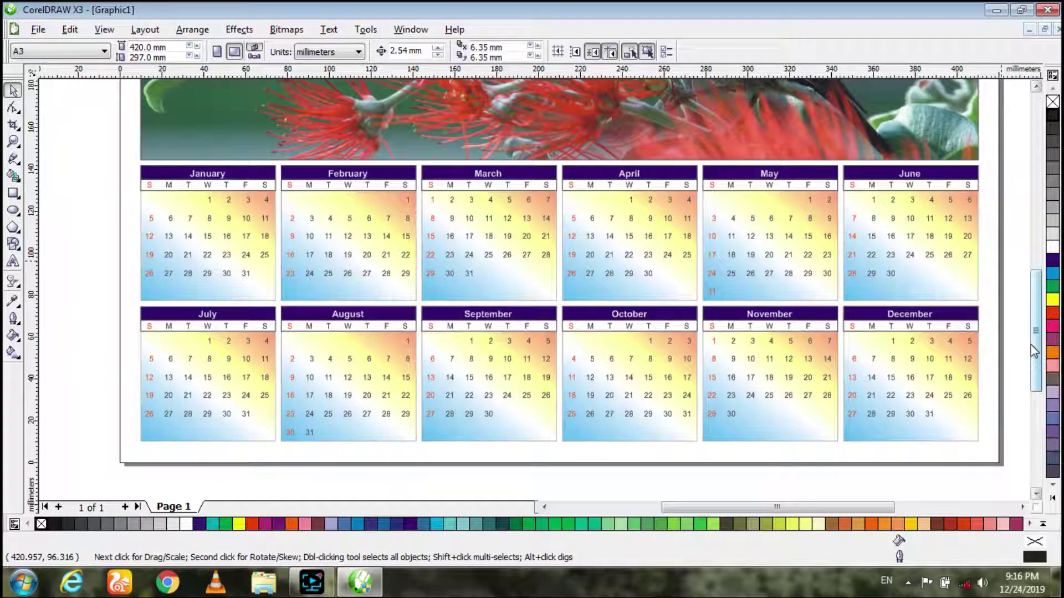
{"action": "left_click_drag", "start_coordinate": [1038, 348], "coordinate": [1037, 265]}
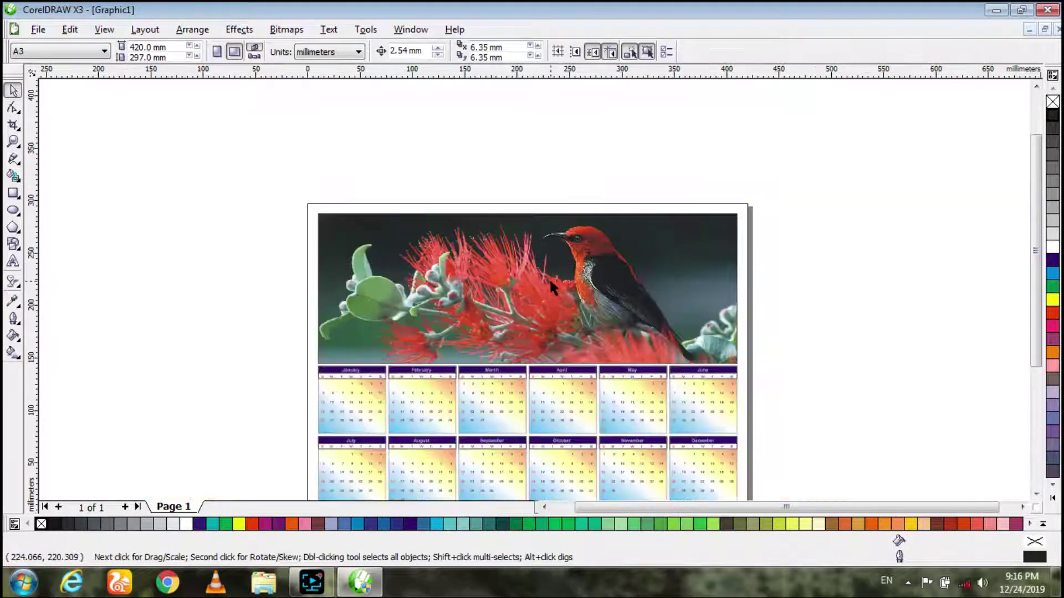
{"action": "scroll", "coordinate": [550, 278], "scroll_direction": "down", "scroll_amount": 2}
{"action": "left_click_drag", "start_coordinate": [1035, 188], "coordinate": [1043, 222]}
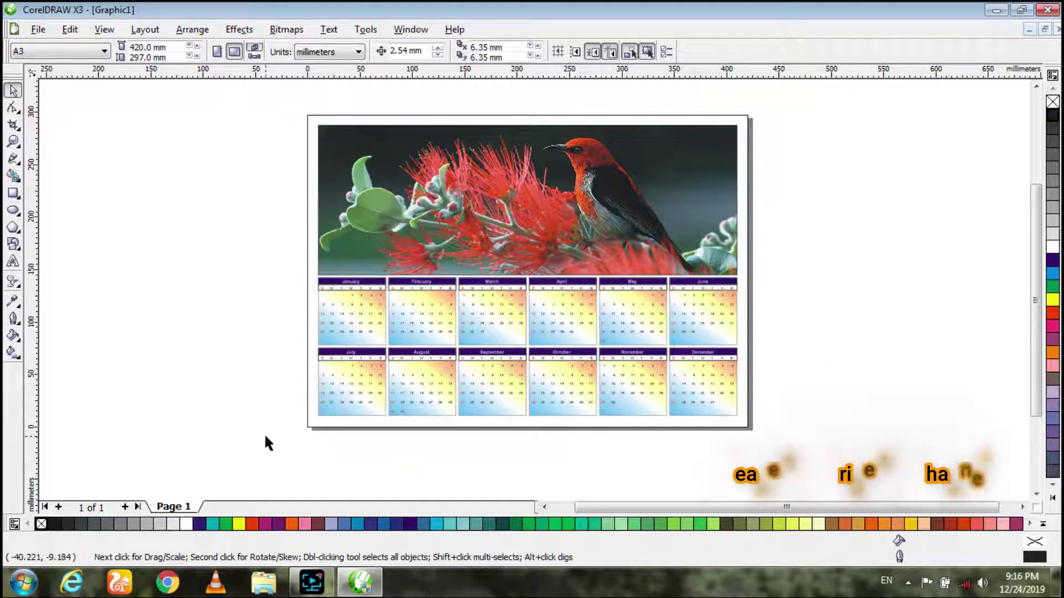
{"action": "left_click", "coordinate": [14, 261]}
{"action": "left_click", "coordinate": [96, 184]}
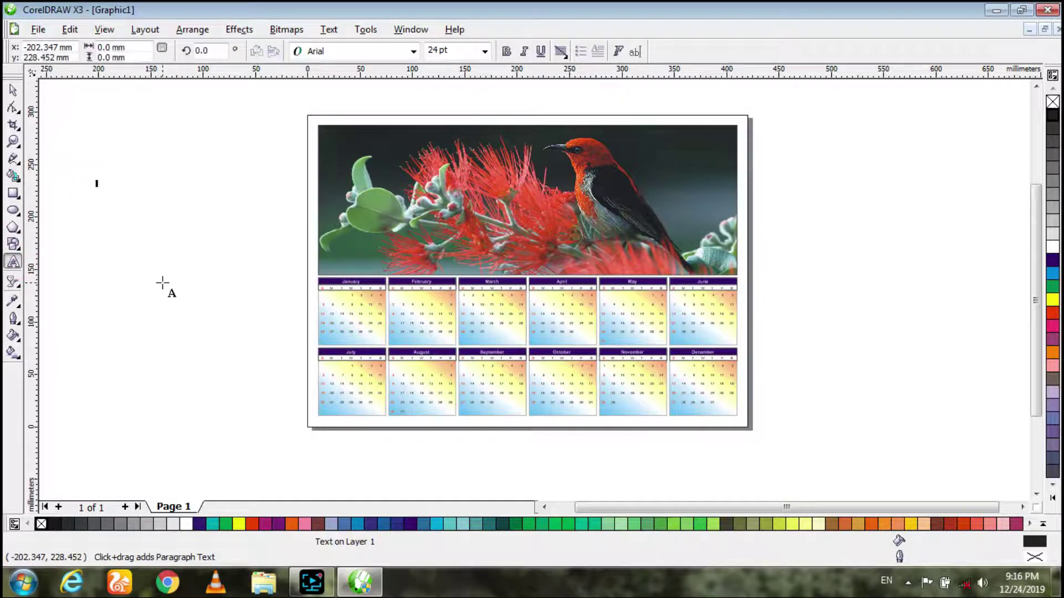
{"action": "type", "text": "Happy New Year"}
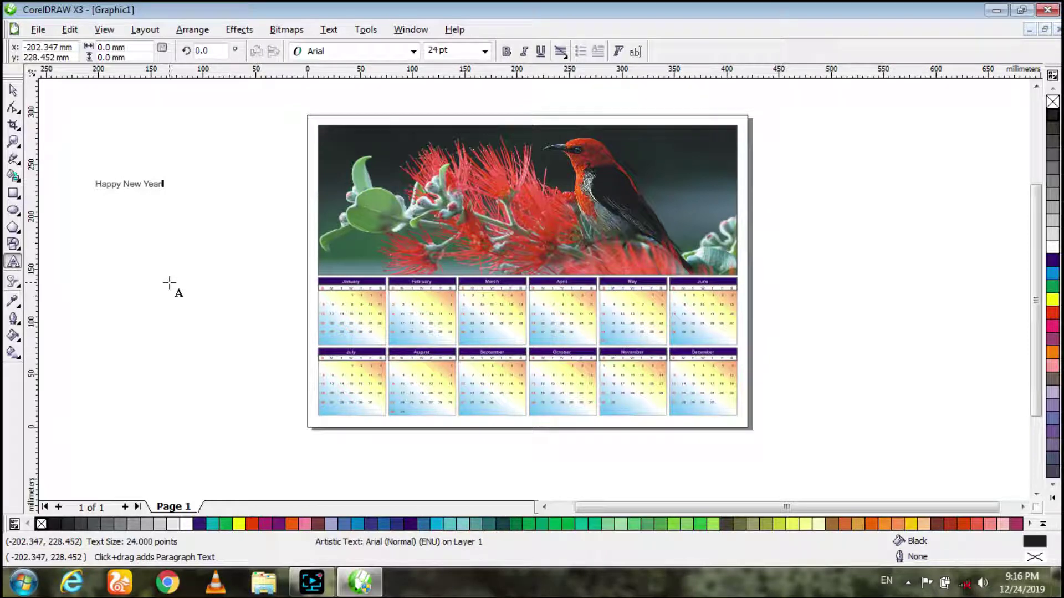
{"action": "key", "text": "Escape"}
{"action": "left_click", "coordinate": [12, 91]}
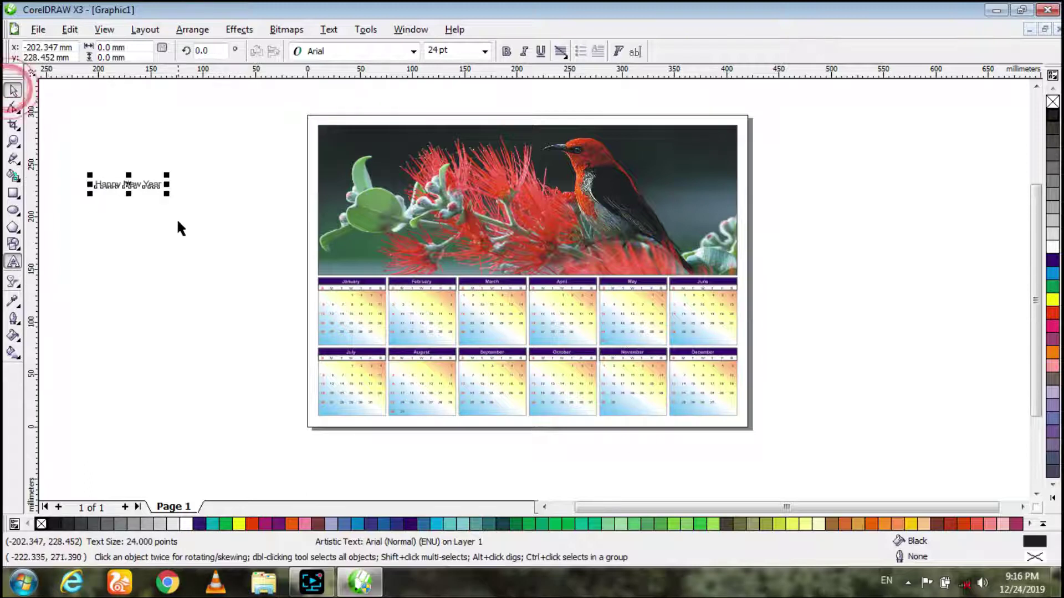
{"action": "left_click_drag", "start_coordinate": [166, 193], "coordinate": [262, 216]}
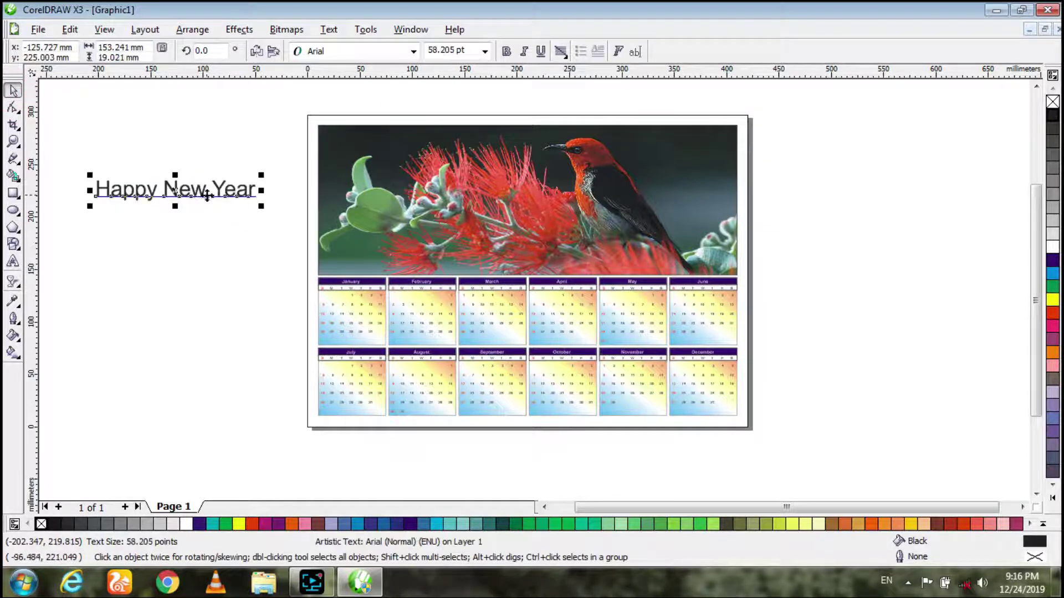
{"action": "left_click_drag", "start_coordinate": [194, 190], "coordinate": [438, 256]}
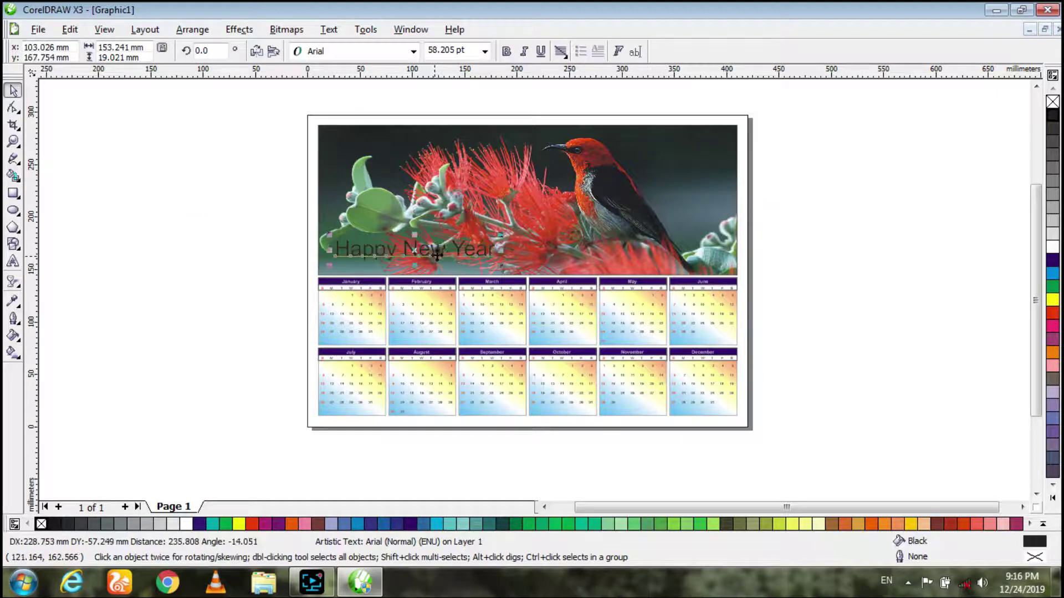
Fill the "Happy New Year" text with blue and give it a 1 pt white outline.
{"action": "left_click", "coordinate": [1052, 247]}
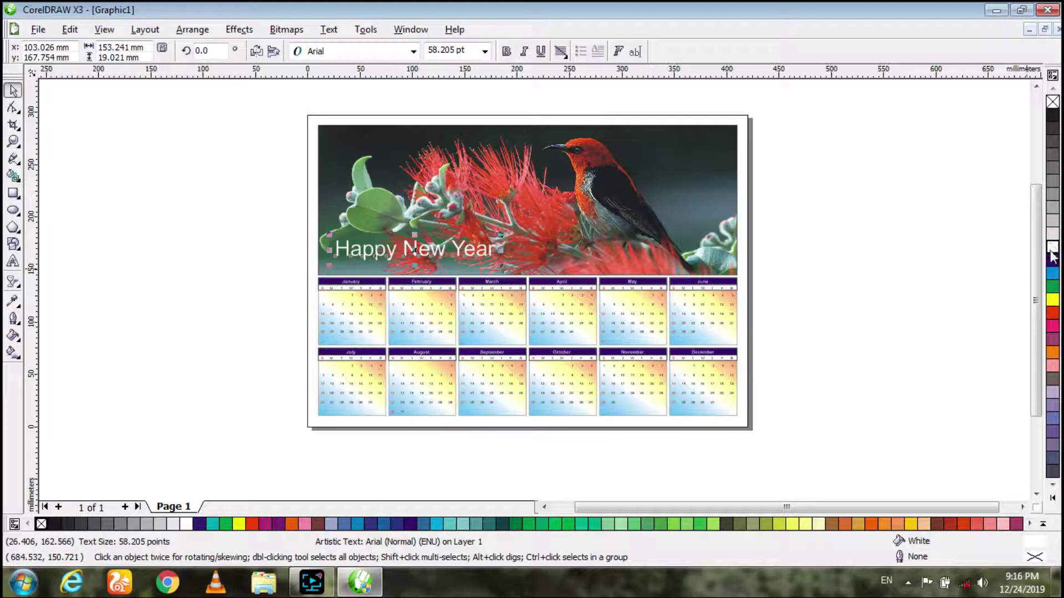
{"action": "left_click", "coordinate": [1052, 259]}
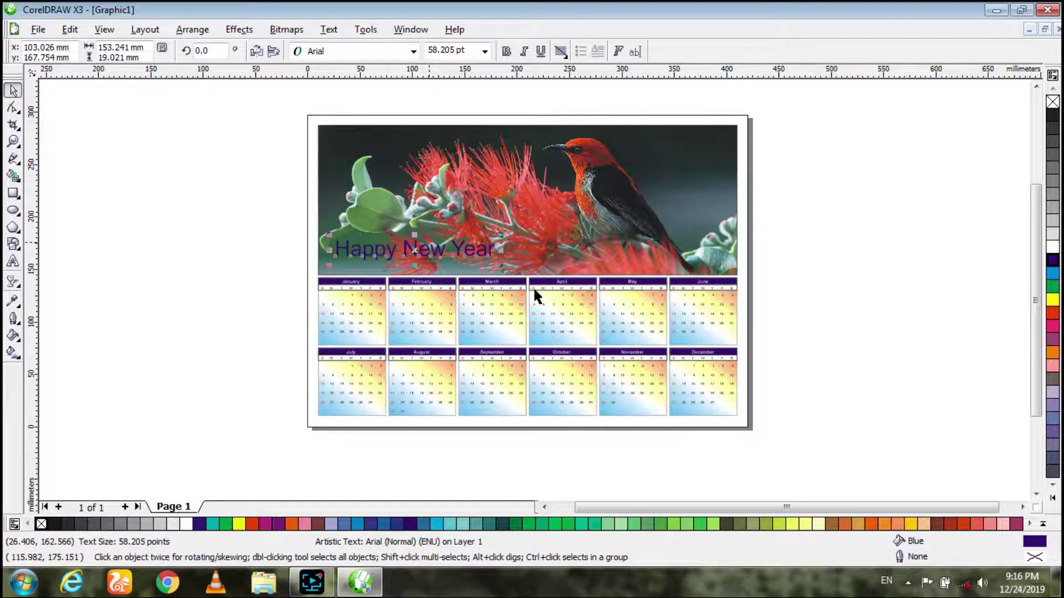
{"action": "scroll", "coordinate": [535, 293], "scroll_direction": "up", "scroll_amount": 1}
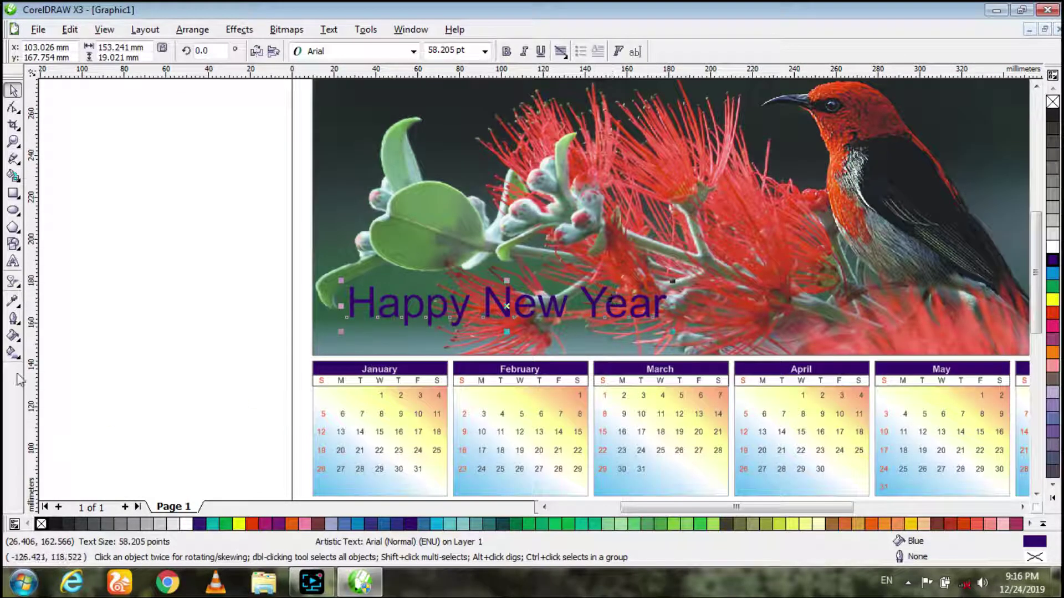
{"action": "left_click", "coordinate": [14, 319]}
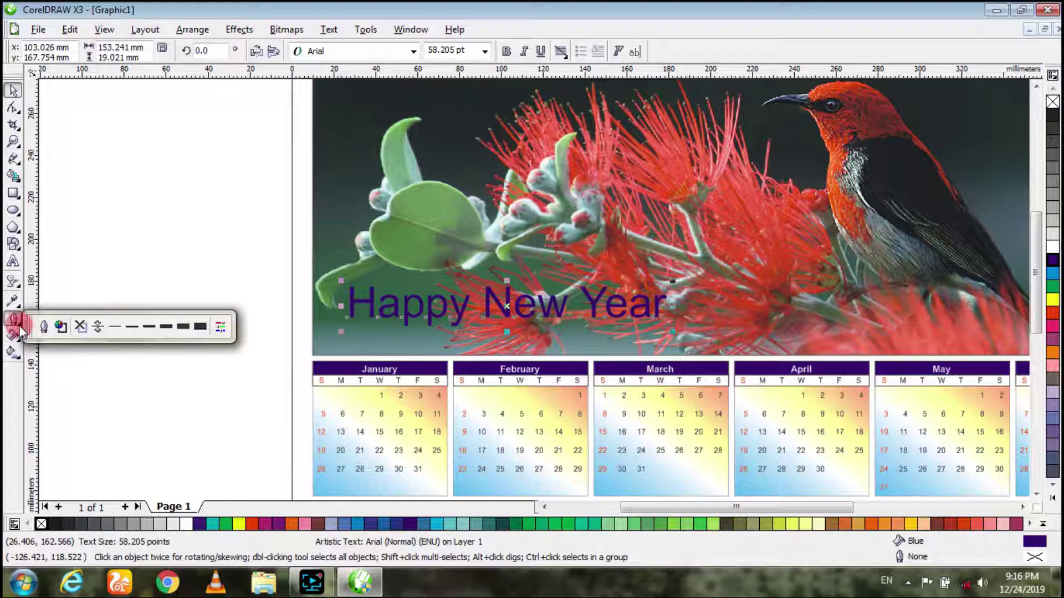
{"action": "left_click", "coordinate": [139, 327]}
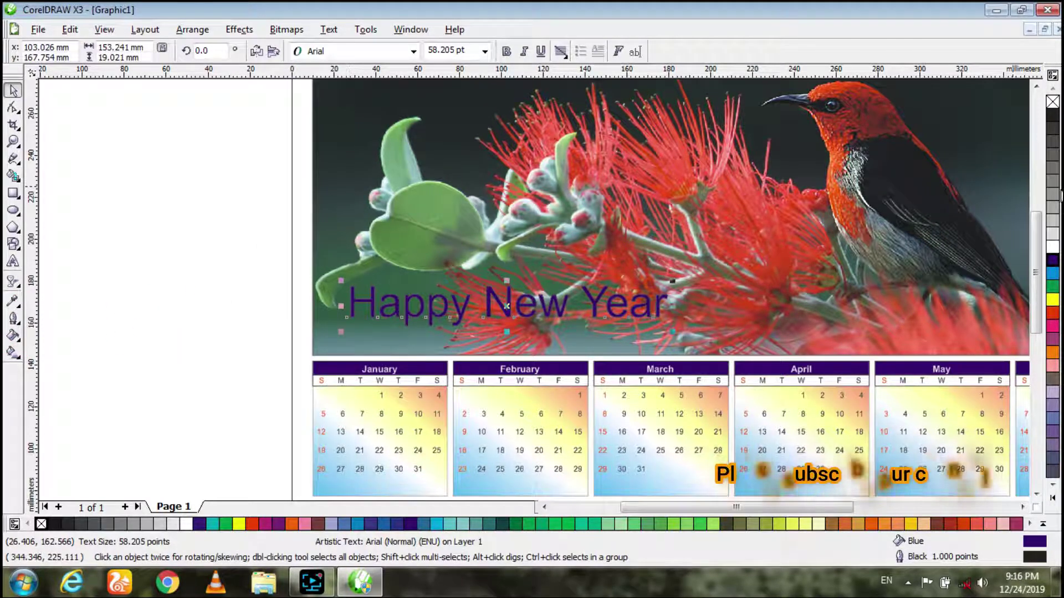
{"action": "right_click", "coordinate": [1052, 246]}
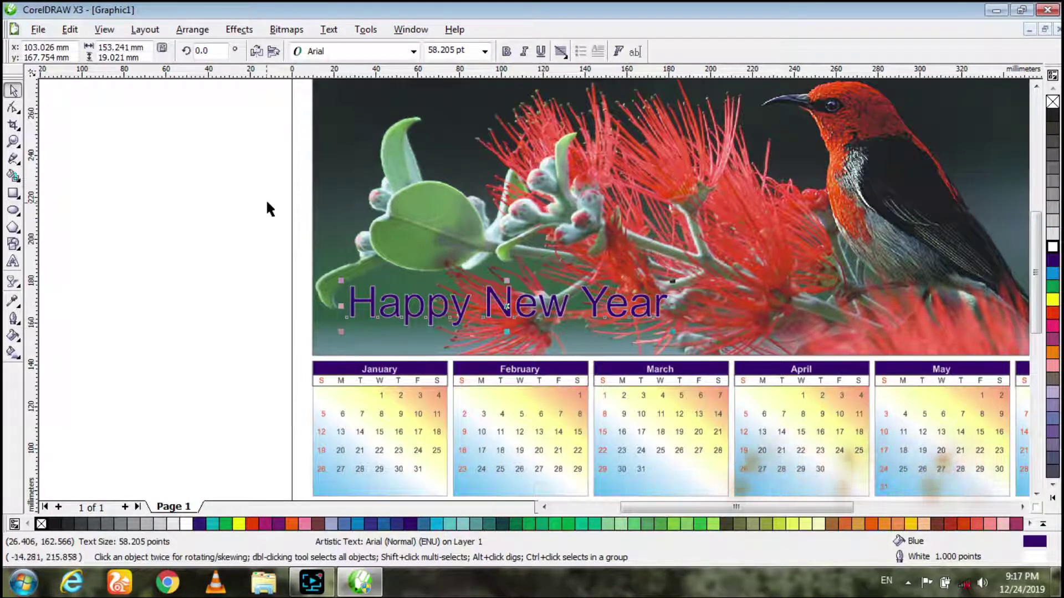
Set the greeting's outline to 2 pt with rounded corners, drawn behind the fill.
{"action": "left_click", "coordinate": [14, 320]}
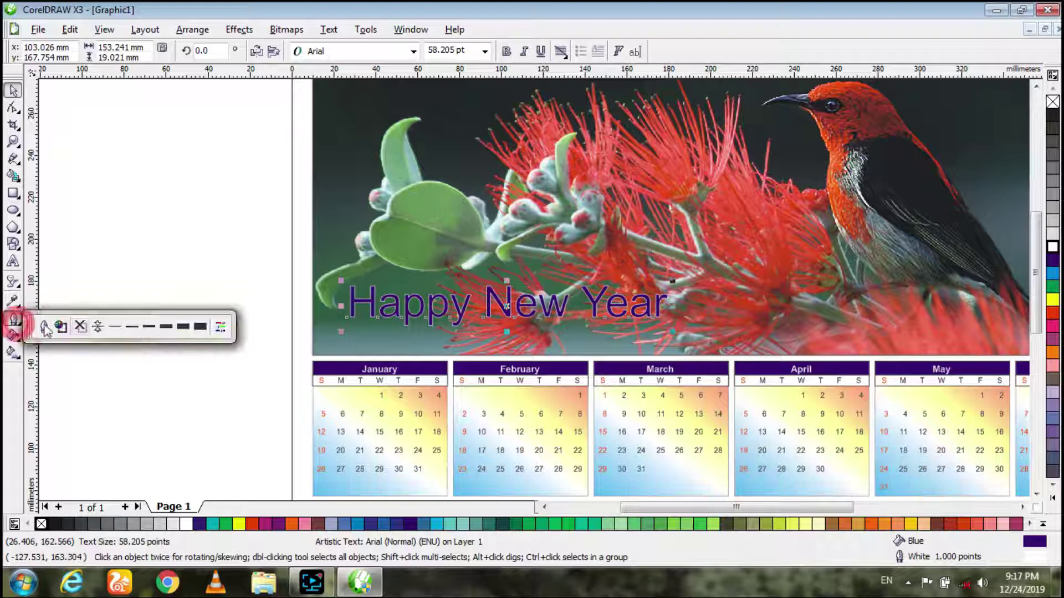
{"action": "left_click", "coordinate": [181, 325]}
{"action": "left_click", "coordinate": [14, 319]}
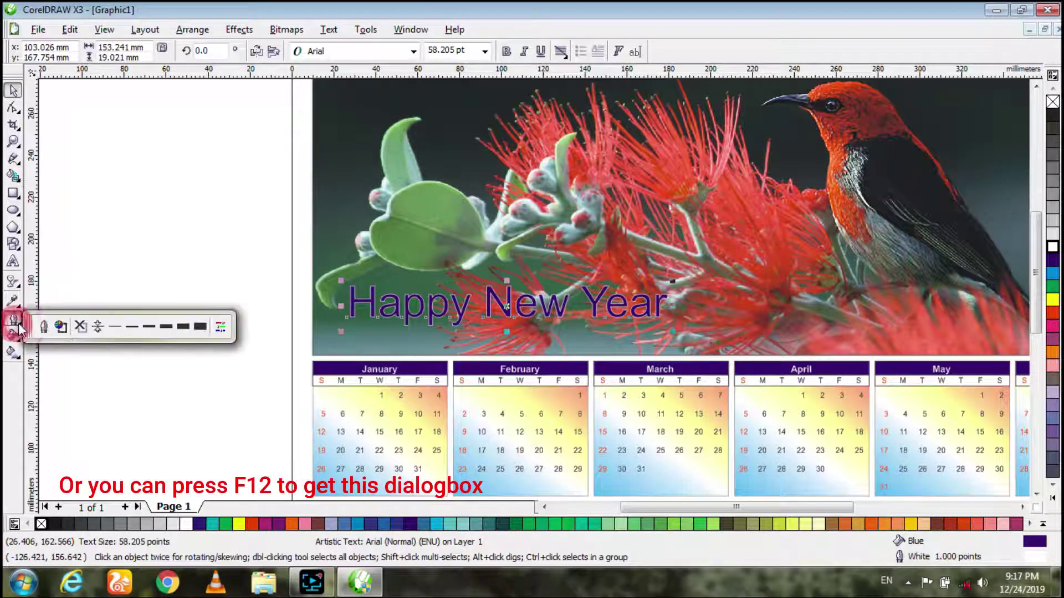
{"action": "left_click", "coordinate": [44, 326]}
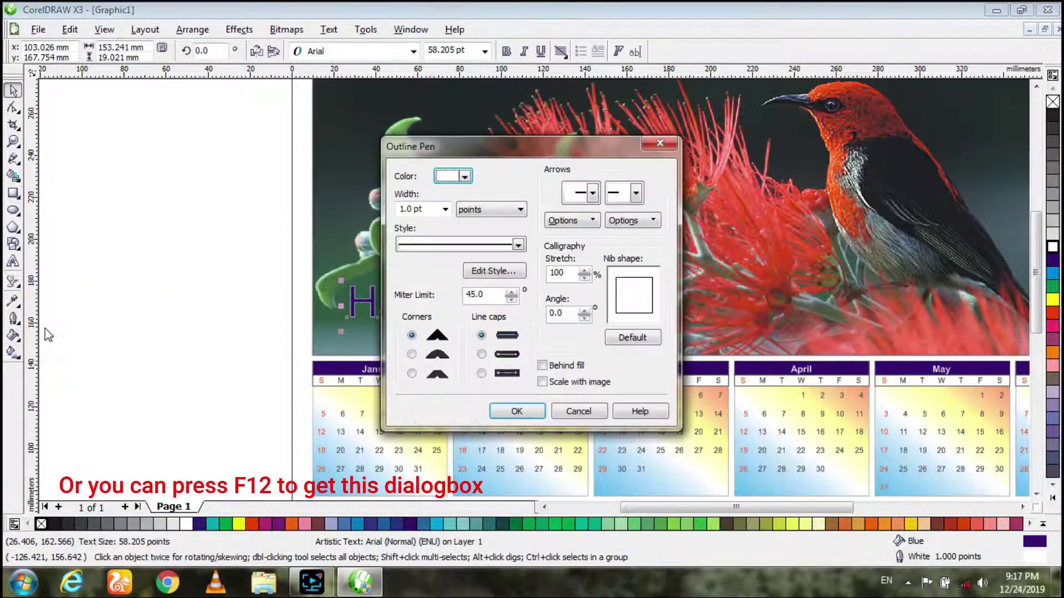
{"action": "left_click_drag", "start_coordinate": [251, 142], "coordinate": [231, 141]}
{"action": "left_click", "coordinate": [143, 195]}
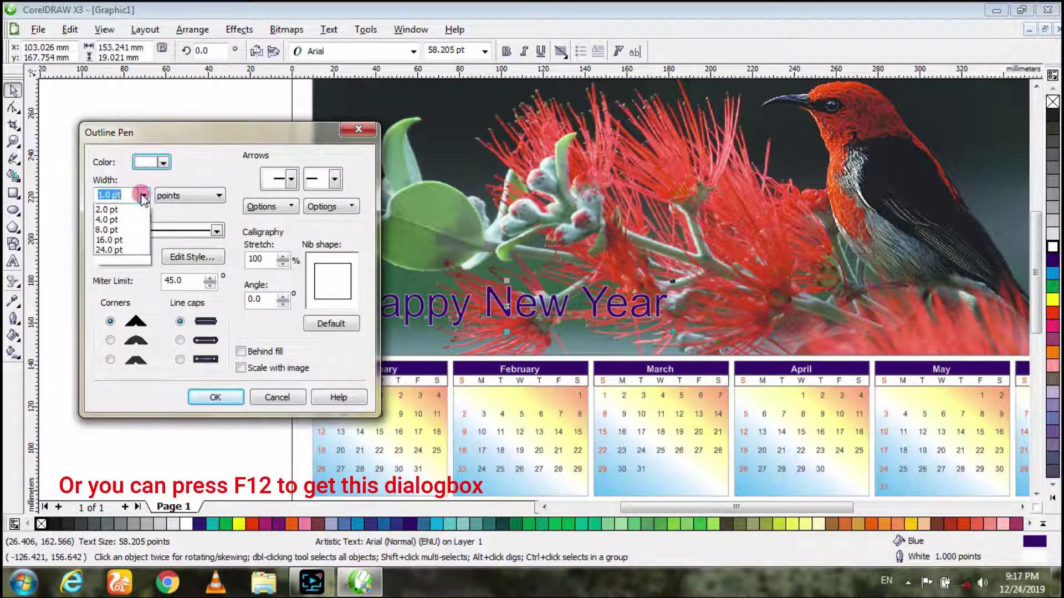
{"action": "left_click", "coordinate": [122, 251]}
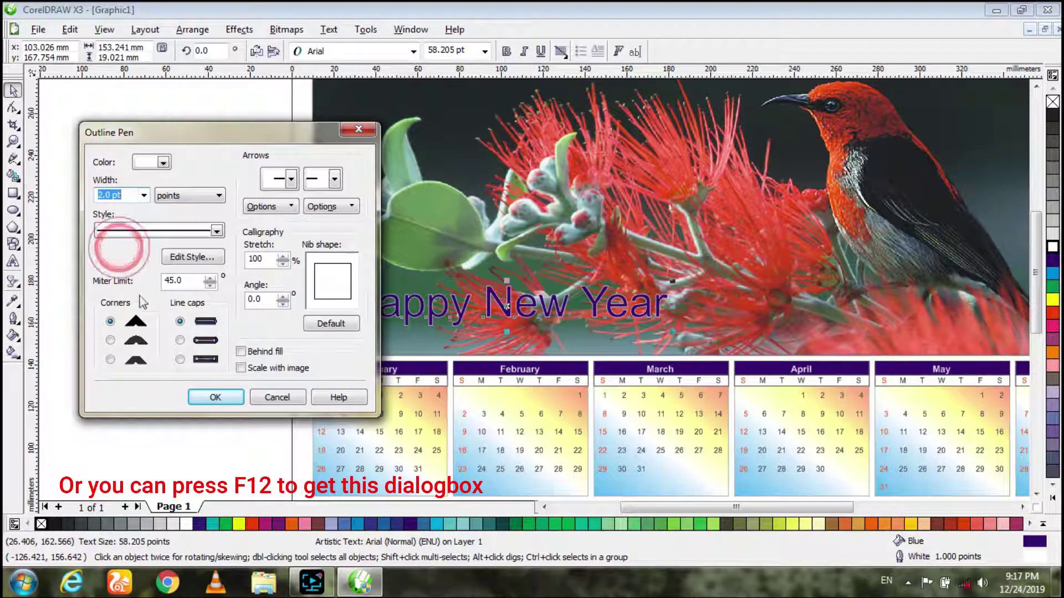
{"action": "left_click", "coordinate": [111, 340]}
{"action": "left_click", "coordinate": [242, 352]}
{"action": "left_click", "coordinate": [213, 397]}
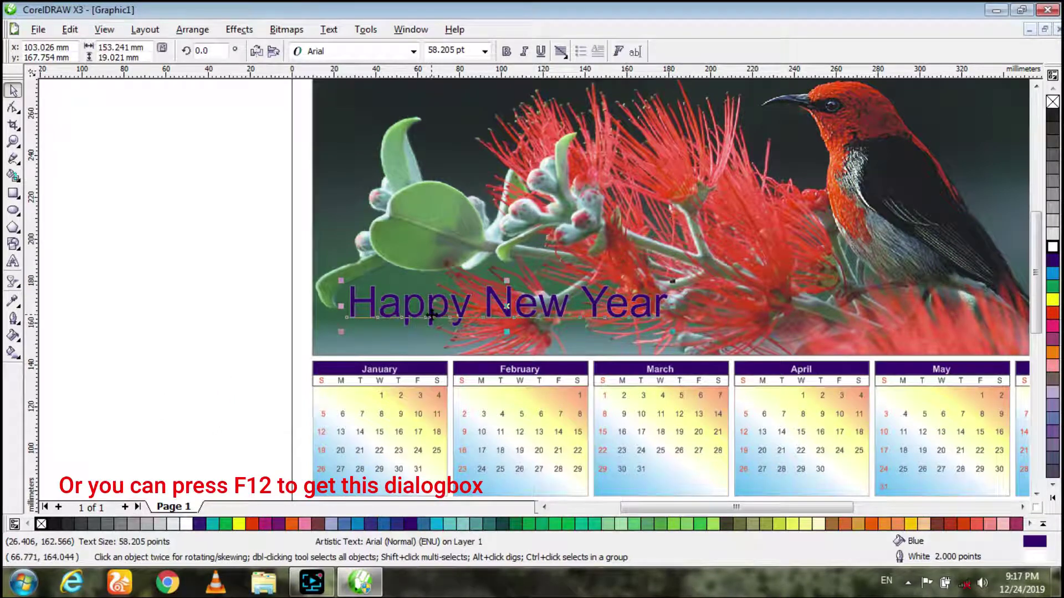
Increase the greeting's white outline width to 4 pt.
{"action": "left_click", "coordinate": [14, 318]}
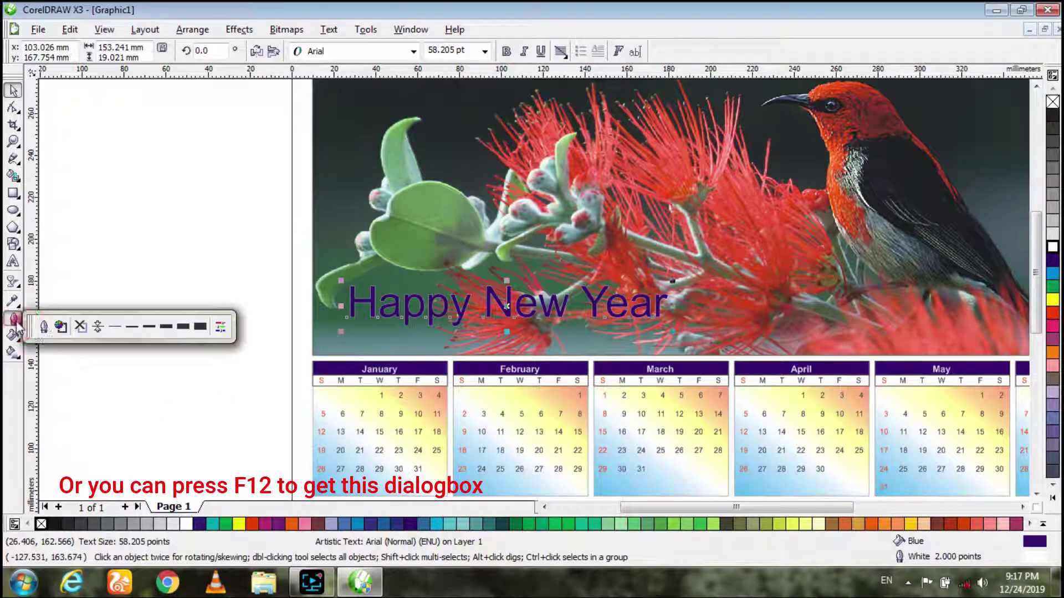
{"action": "left_click", "coordinate": [45, 327]}
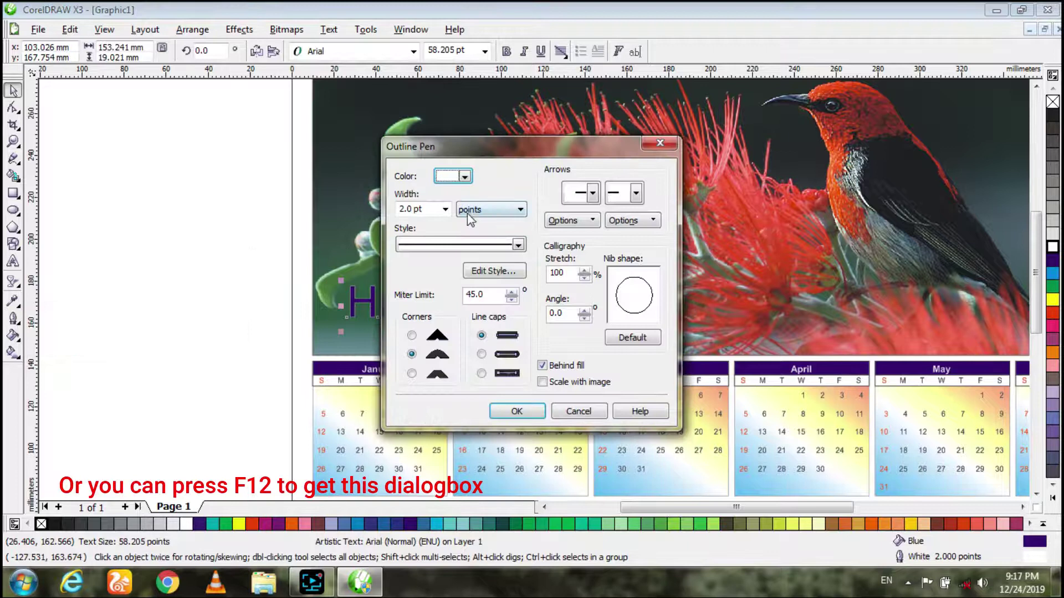
{"action": "left_click_drag", "start_coordinate": [507, 151], "coordinate": [160, 130]}
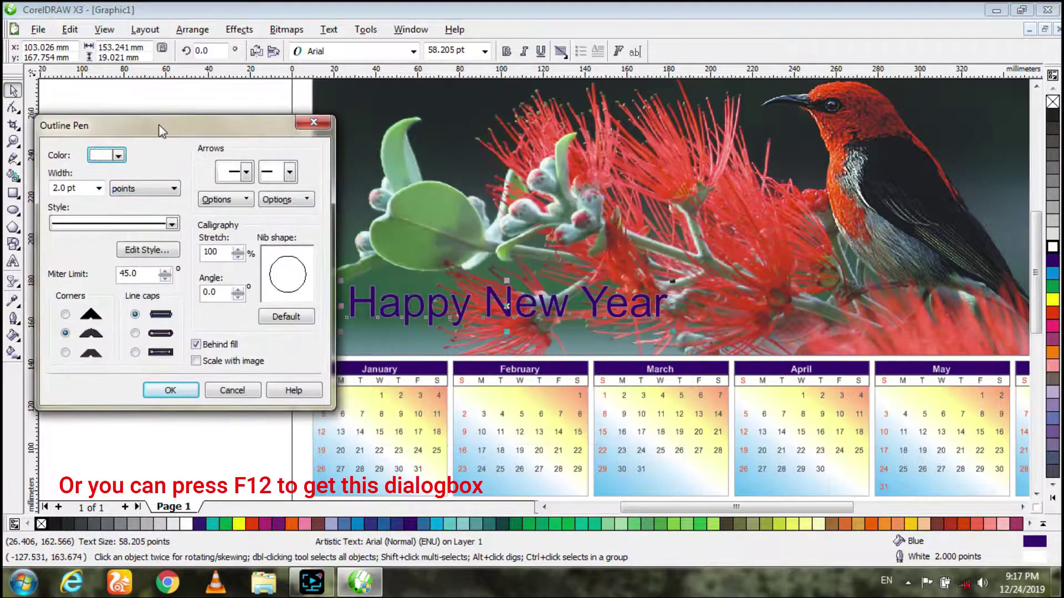
{"action": "left_click", "coordinate": [100, 191]}
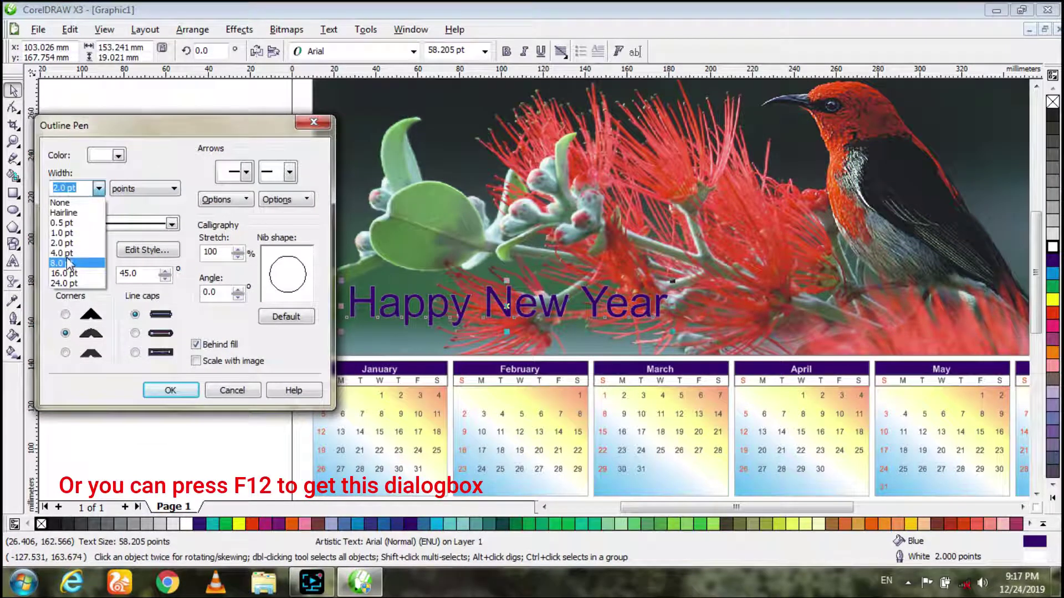
{"action": "left_click", "coordinate": [66, 254]}
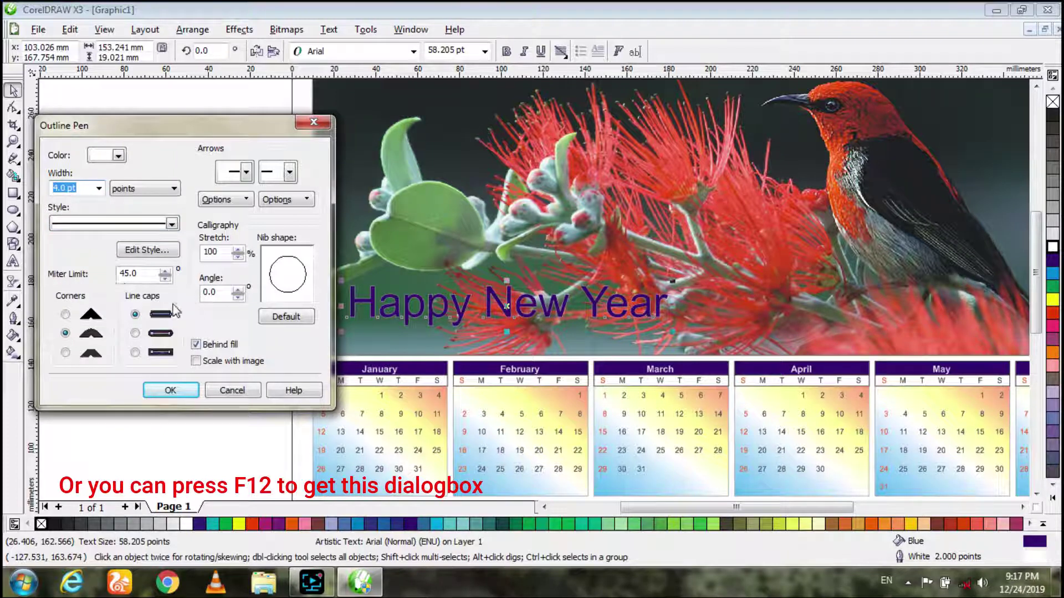
{"action": "left_click", "coordinate": [168, 390]}
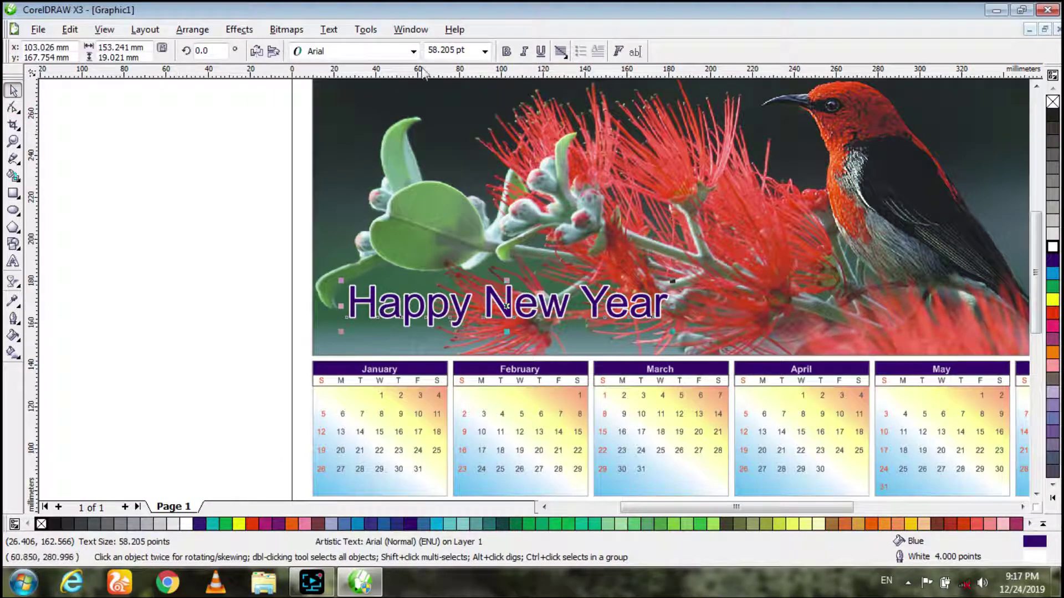
Change the "Happy New Year" text's font to Blippo Blk BT and enlarge it to about 68 pt.
{"action": "left_click", "coordinate": [414, 53]}
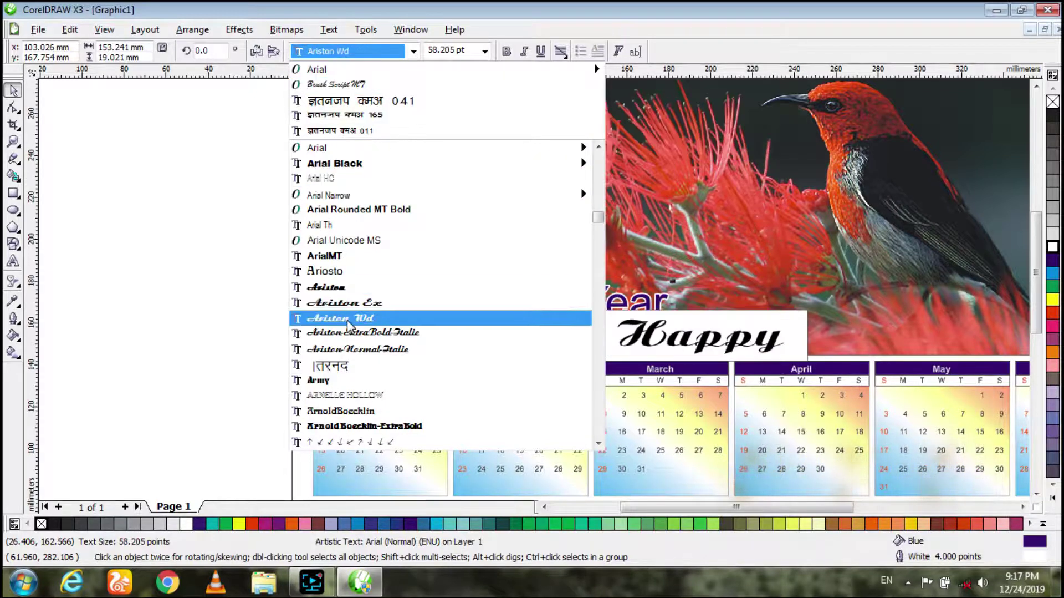
{"action": "left_click", "coordinate": [357, 349]}
{"action": "left_click", "coordinate": [414, 52]}
{"action": "scroll", "coordinate": [348, 263], "scroll_direction": "down", "scroll_amount": 2}
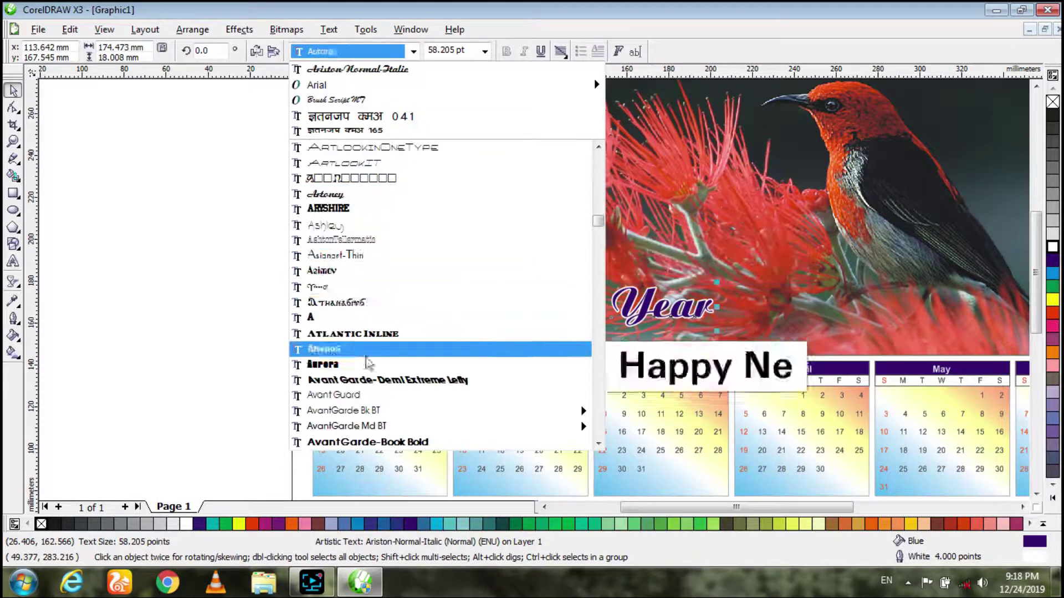
{"action": "scroll", "coordinate": [348, 262], "scroll_direction": "down", "scroll_amount": 12}
{"action": "scroll", "coordinate": [390, 292], "scroll_direction": "down", "scroll_amount": 3}
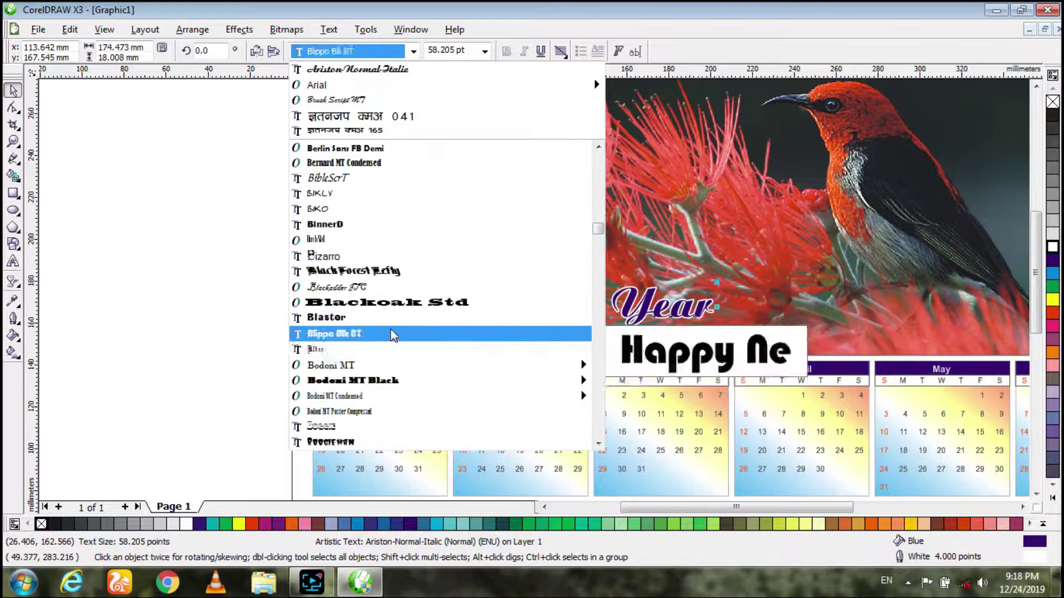
{"action": "left_click", "coordinate": [390, 332]}
{"action": "left_click_drag", "start_coordinate": [673, 283], "coordinate": [726, 276]}
Duplicate the greeting, change the copy's text to "2020" and place it just after "Happy New Year" on the photo.
{"action": "mouse_move", "coordinate": [637, 302]}
{"action": "left_mouse_down"}
{"action": "mouse_move", "coordinate": [240, 240]}
{"action": "mouse_move", "coordinate": [243, 225]}
{"action": "left_mouse_up"}
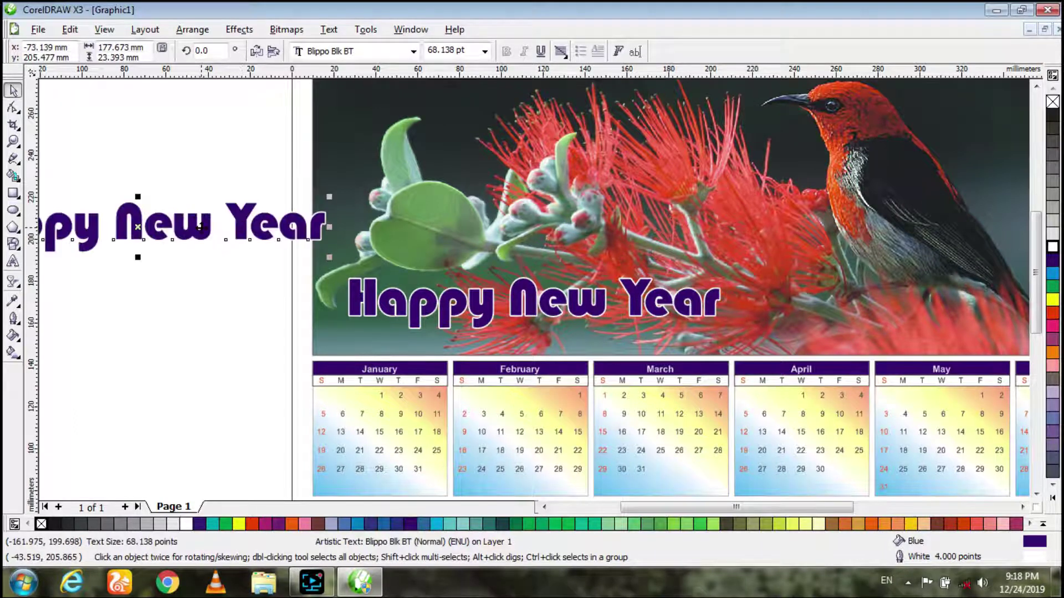
{"action": "left_click", "coordinate": [13, 260]}
{"action": "left_click", "coordinate": [247, 226]}
{"action": "key", "text": "ctrl+a"}
{"action": "type", "text": "2020"}
{"action": "left_click", "coordinate": [13, 87]}
{"action": "left_click_drag", "start_coordinate": [116, 232], "coordinate": [936, 318]}
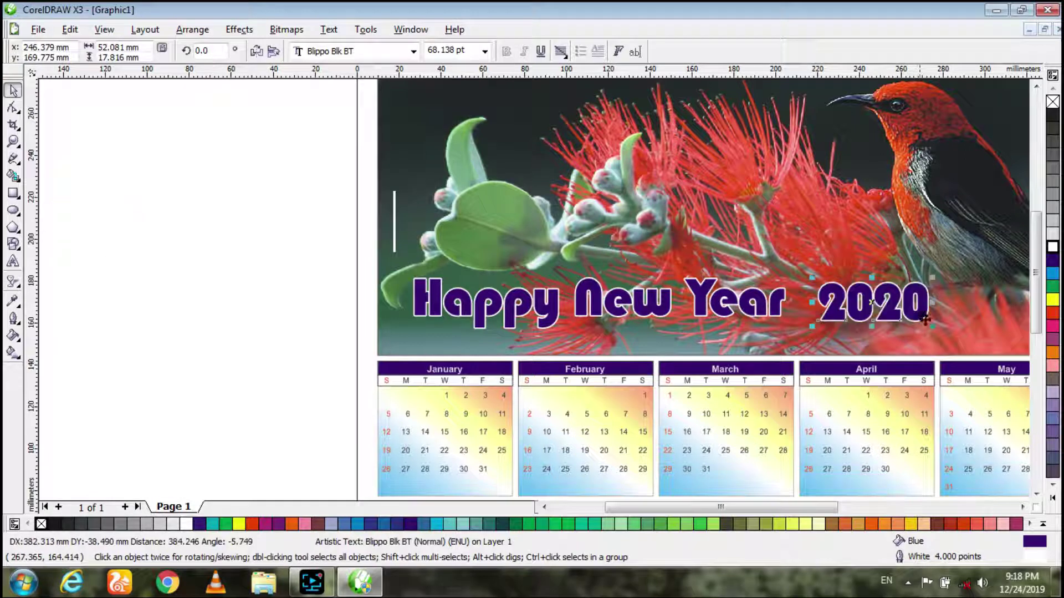
Enlarge the "2020" text to about 176 pt and move it over the photo's lower right area.
{"action": "left_click_drag", "start_coordinate": [707, 506], "coordinate": [775, 507]}
{"action": "left_click_drag", "start_coordinate": [643, 277], "coordinate": [815, 219]}
{"action": "left_click_drag", "start_coordinate": [718, 277], "coordinate": [806, 286]}
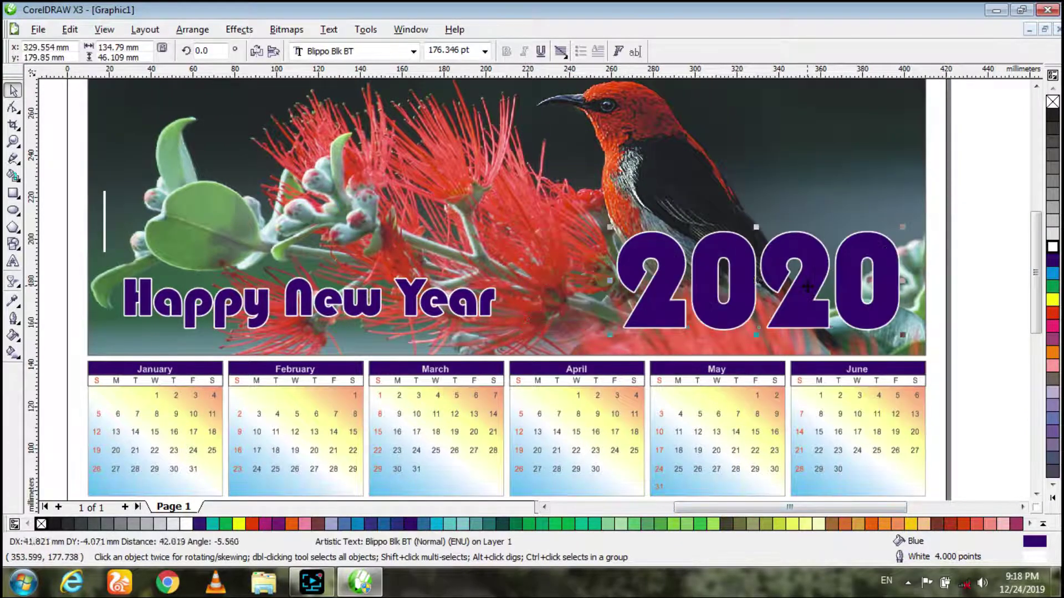
Enlarge the "Happy New Year" text to about 80 pt, extending it toward the "2020" text.
{"action": "left_click", "coordinate": [465, 302]}
{"action": "left_click_drag", "start_coordinate": [499, 272], "coordinate": [565, 229]}
{"action": "left_click", "coordinate": [939, 232]}
{"action": "scroll", "coordinate": [753, 258], "scroll_direction": "down", "scroll_amount": 1}
{"action": "left_click_drag", "start_coordinate": [1038, 223], "coordinate": [1038, 259]}
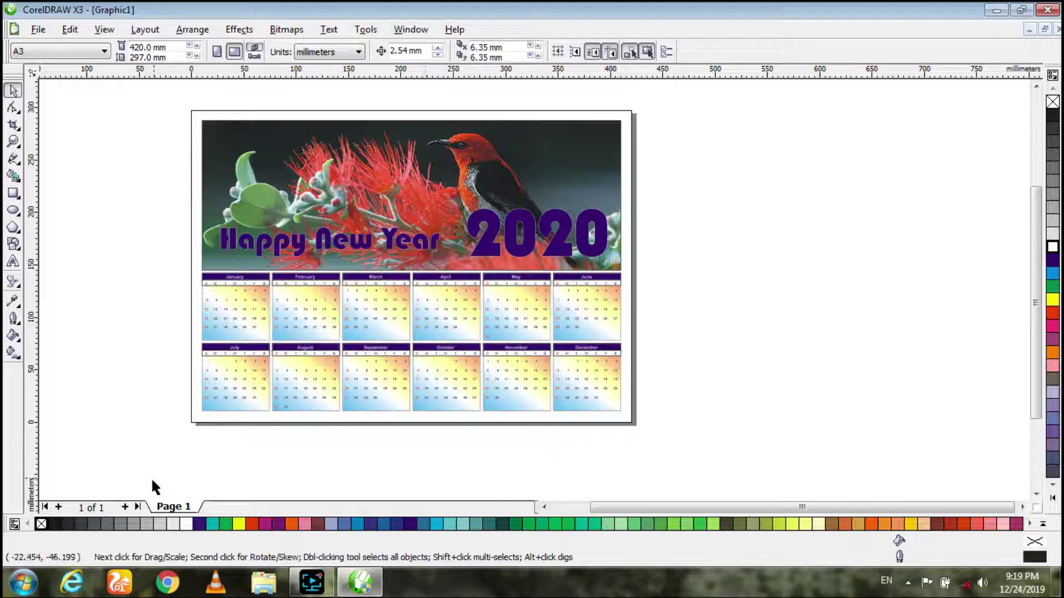
Rename the calendar page as "single calender".
{"action": "right_click", "coordinate": [177, 509]}
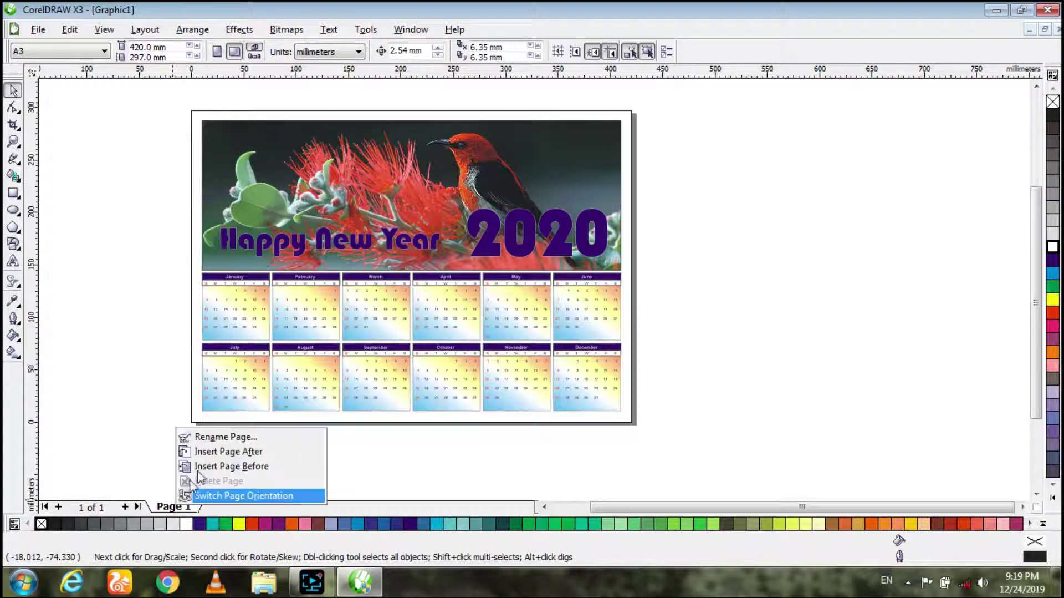
{"action": "left_click", "coordinate": [225, 436]}
{"action": "type", "text": "s"}
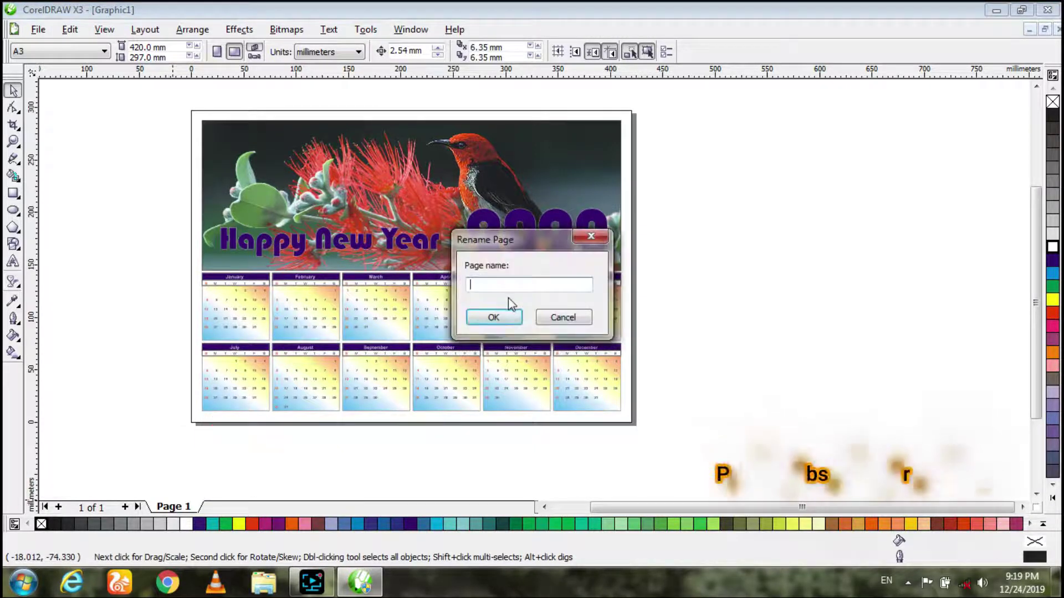
{"action": "type", "text": "ingle calender"}
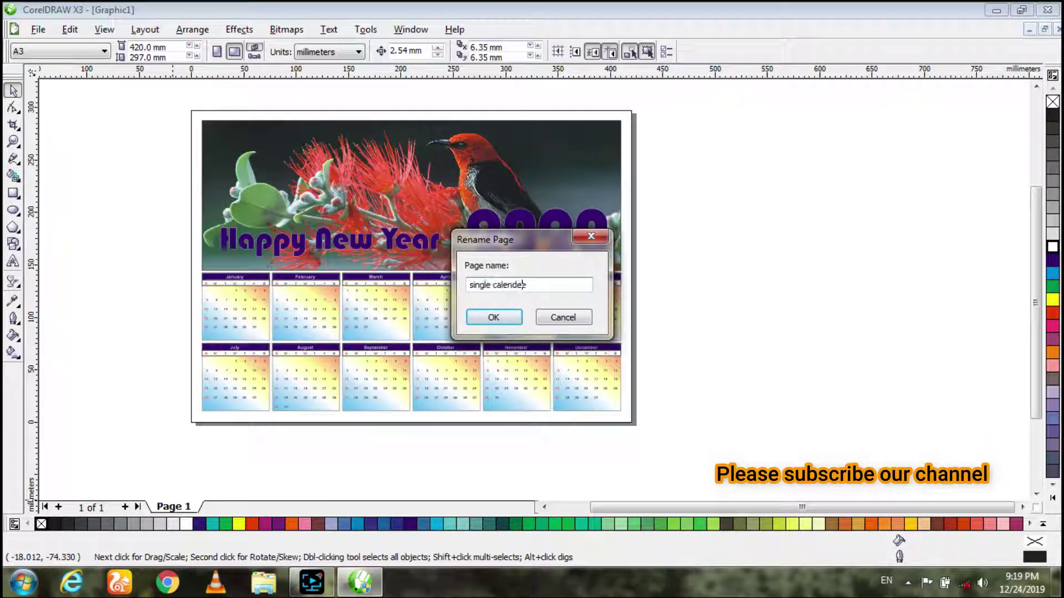
{"action": "type", "text": "r"}
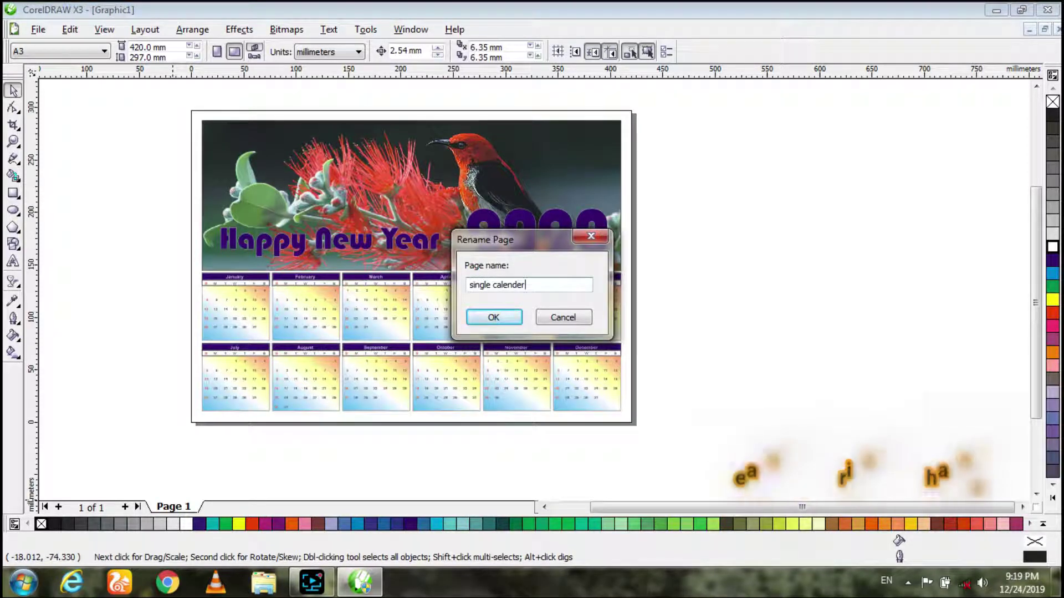
{"action": "left_click", "coordinate": [489, 317]}
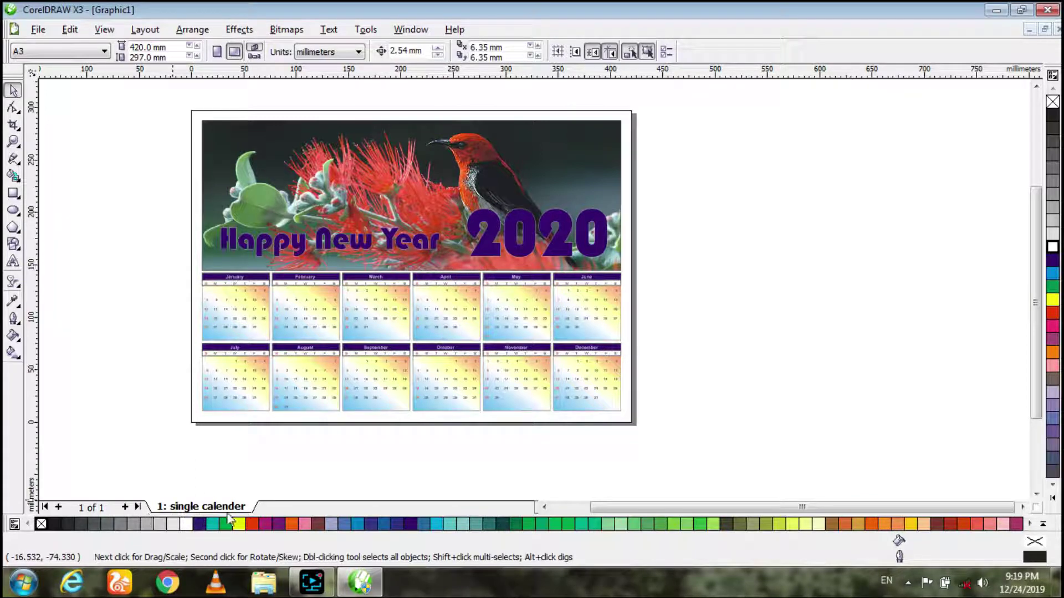
{"action": "left_click", "coordinate": [142, 167]}
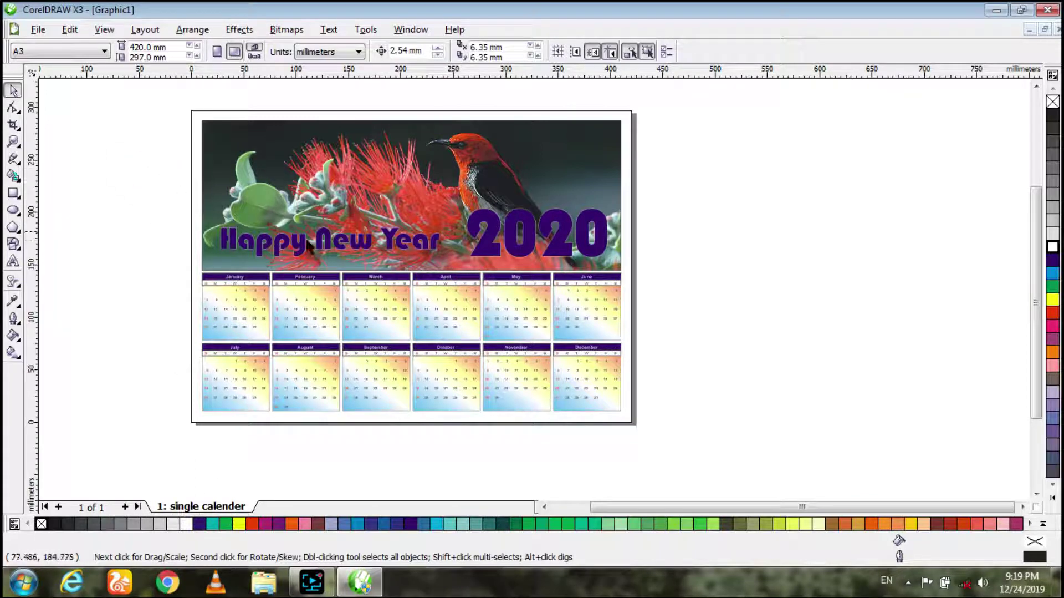
Try red, yellow and Powder Blue fills on the "Happy New Year" text.
{"action": "left_click", "coordinate": [322, 248]}
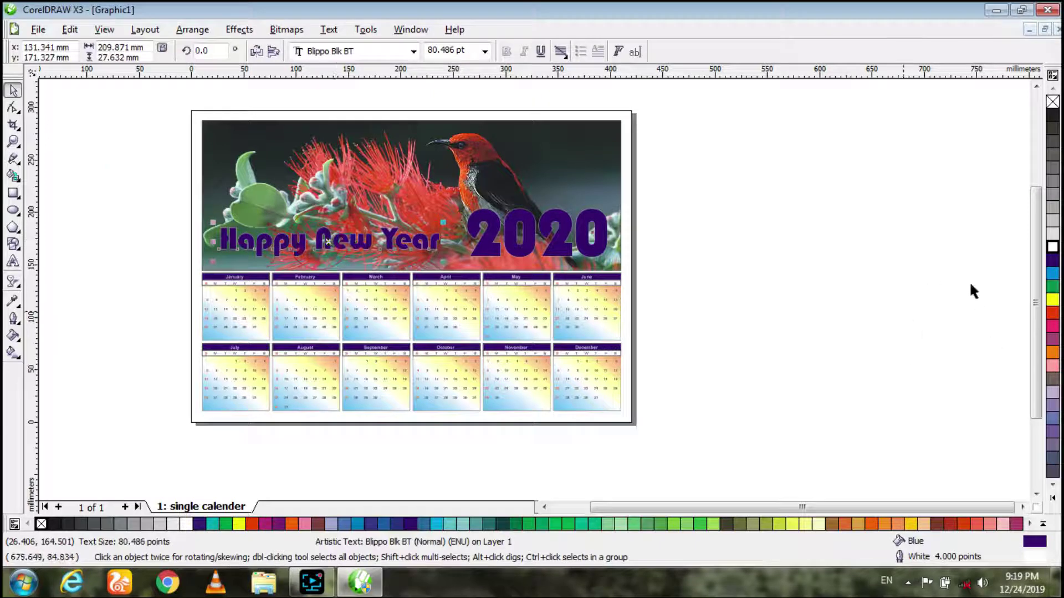
{"action": "left_click", "coordinate": [1053, 314]}
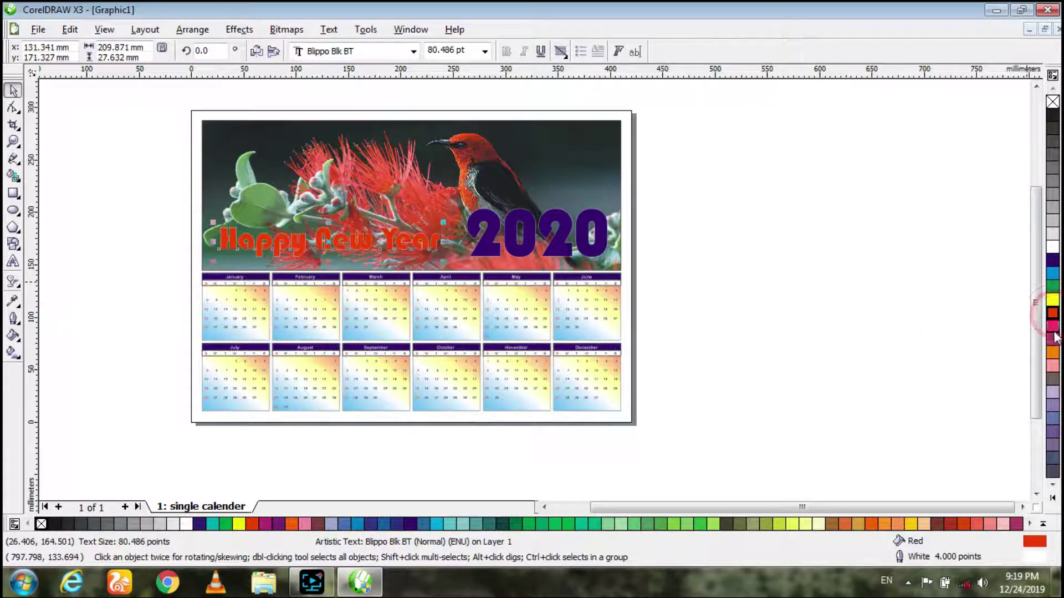
{"action": "left_click", "coordinate": [1053, 301]}
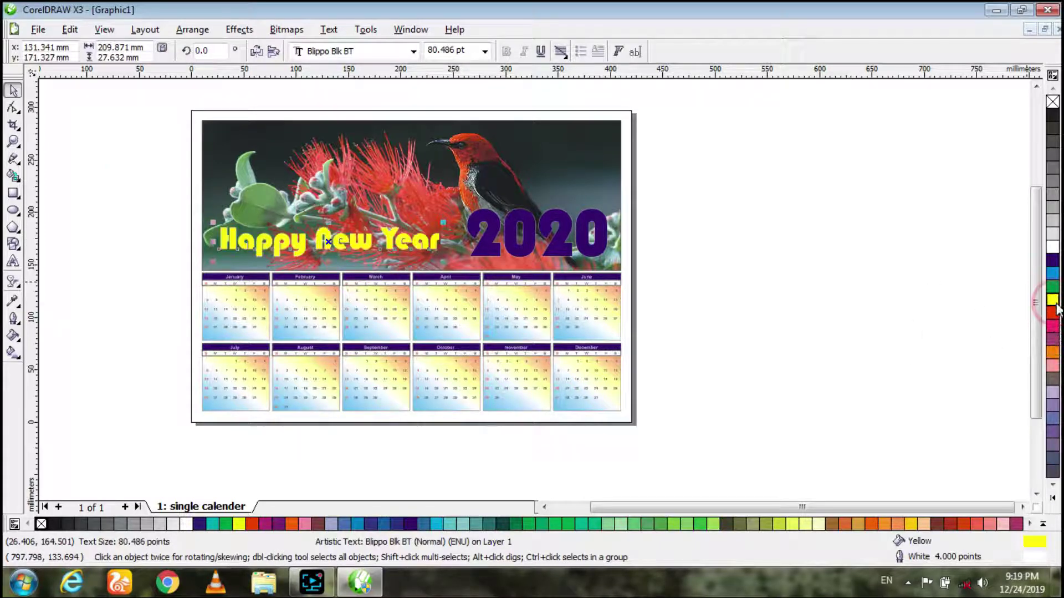
{"action": "scroll", "coordinate": [336, 234], "scroll_direction": "up", "scroll_amount": 1}
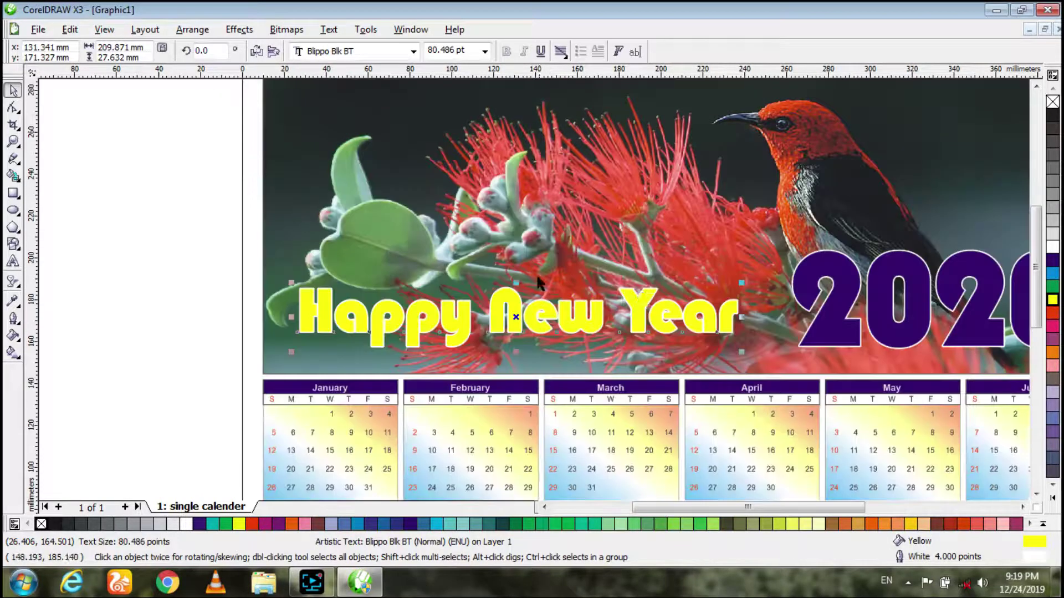
{"action": "scroll", "coordinate": [646, 298], "scroll_direction": "up", "scroll_amount": 1}
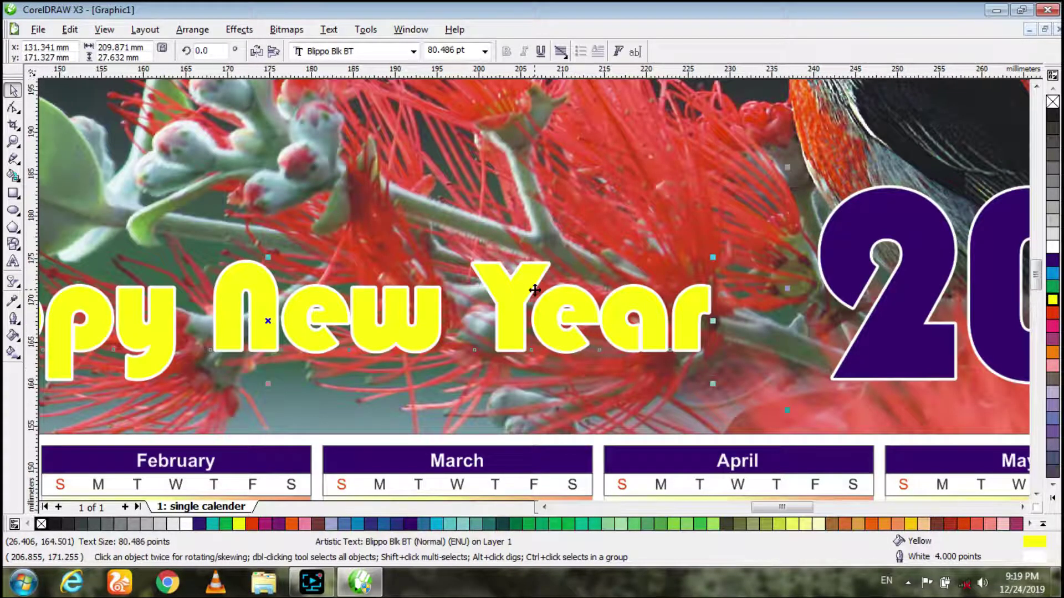
{"action": "scroll", "coordinate": [535, 290], "scroll_direction": "up", "scroll_amount": 1}
{"action": "scroll", "coordinate": [535, 290], "scroll_direction": "down", "scroll_amount": 3}
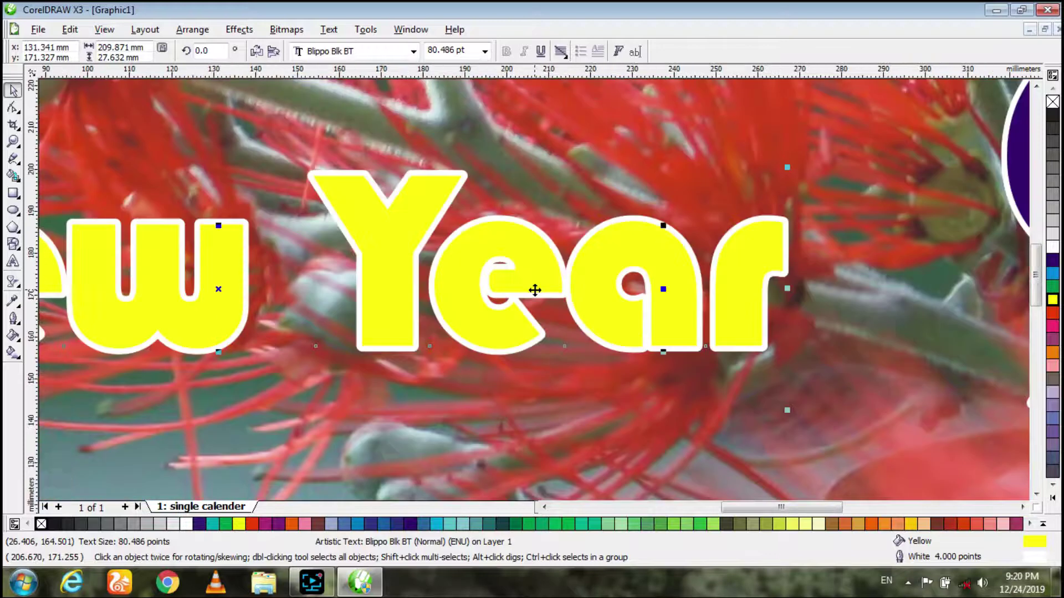
{"action": "left_click", "coordinate": [1053, 392]}
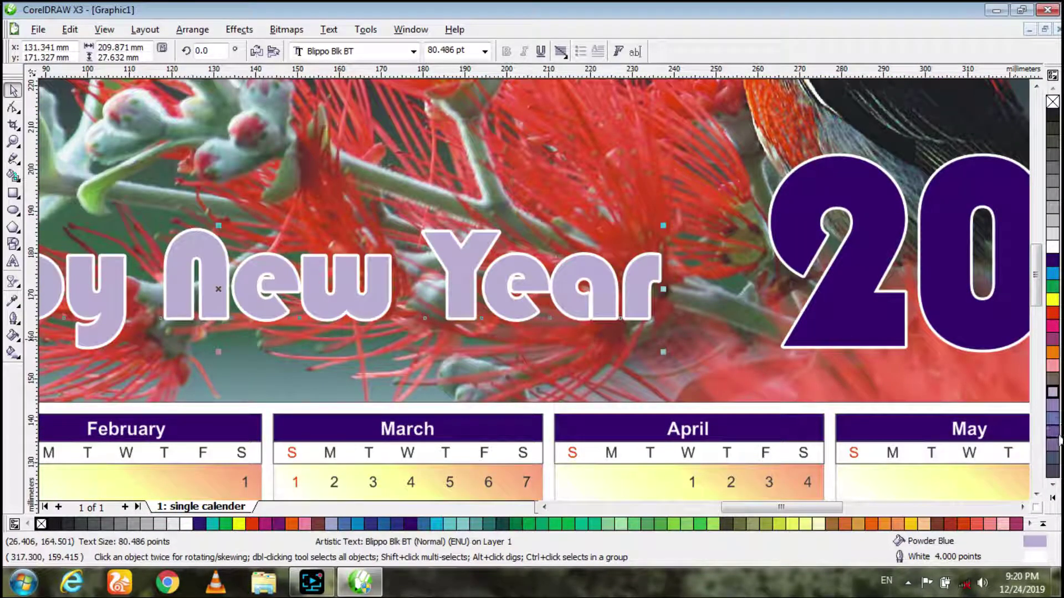
Fill both the "2020" text and the "Happy New Year" text with Baby Blue.
{"action": "left_click", "coordinate": [854, 279]}
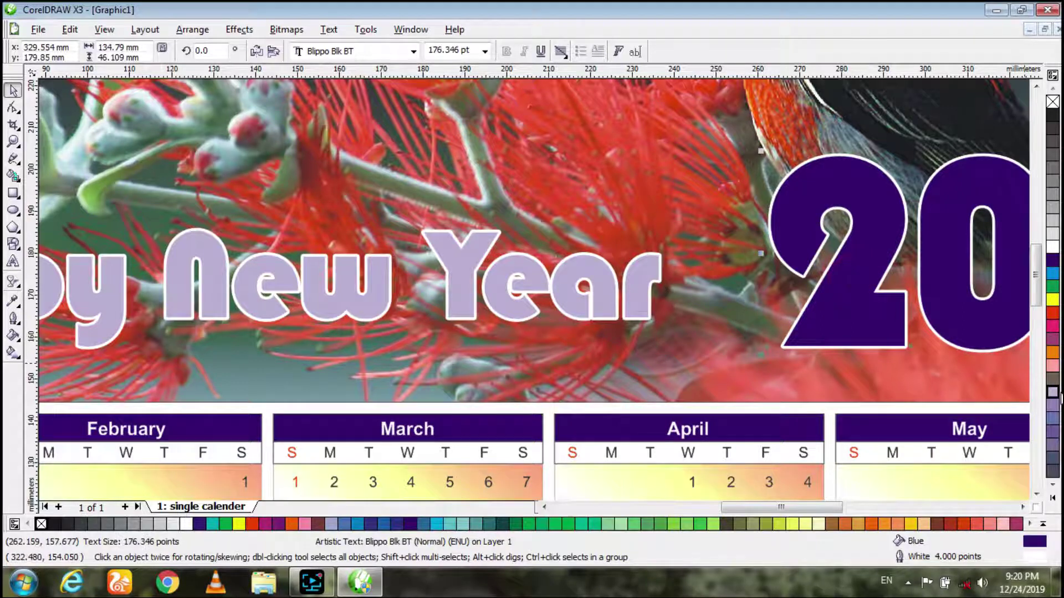
{"action": "left_click", "coordinate": [1053, 391]}
{"action": "left_click", "coordinate": [1052, 419]}
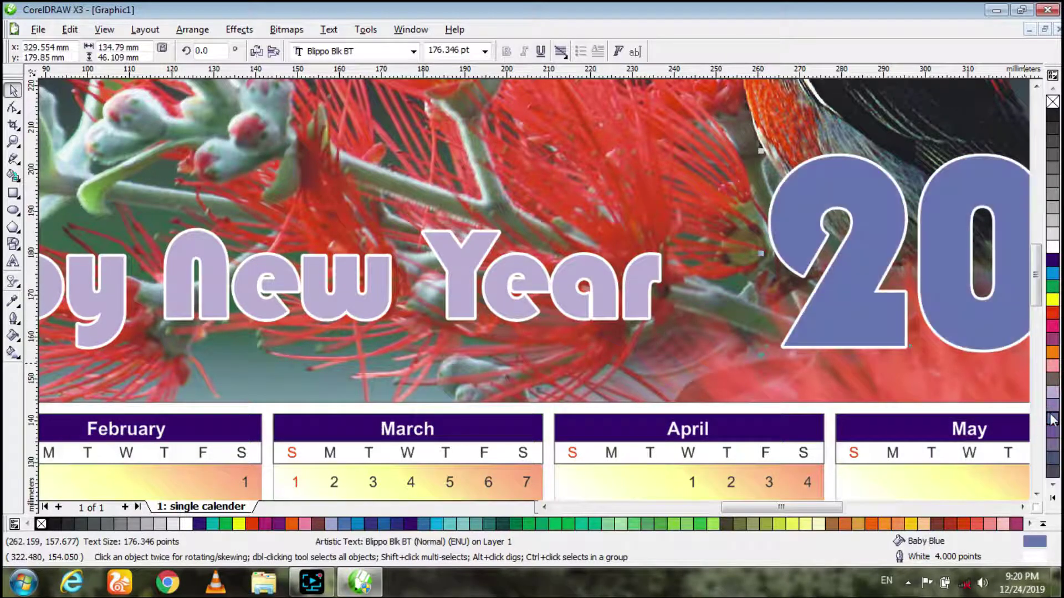
{"action": "left_click", "coordinate": [624, 310]}
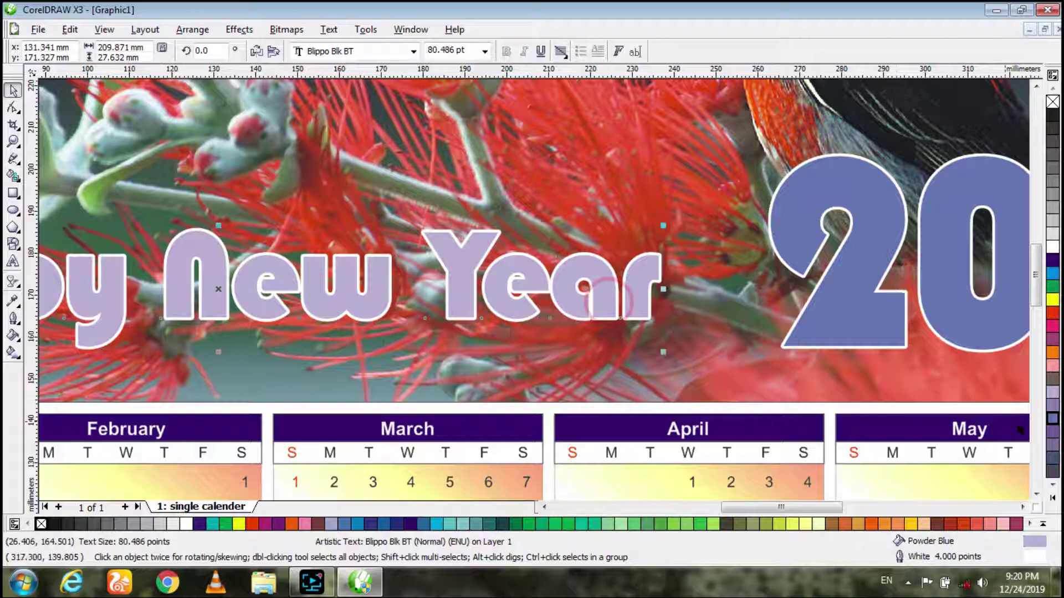
{"action": "left_click", "coordinate": [1055, 422]}
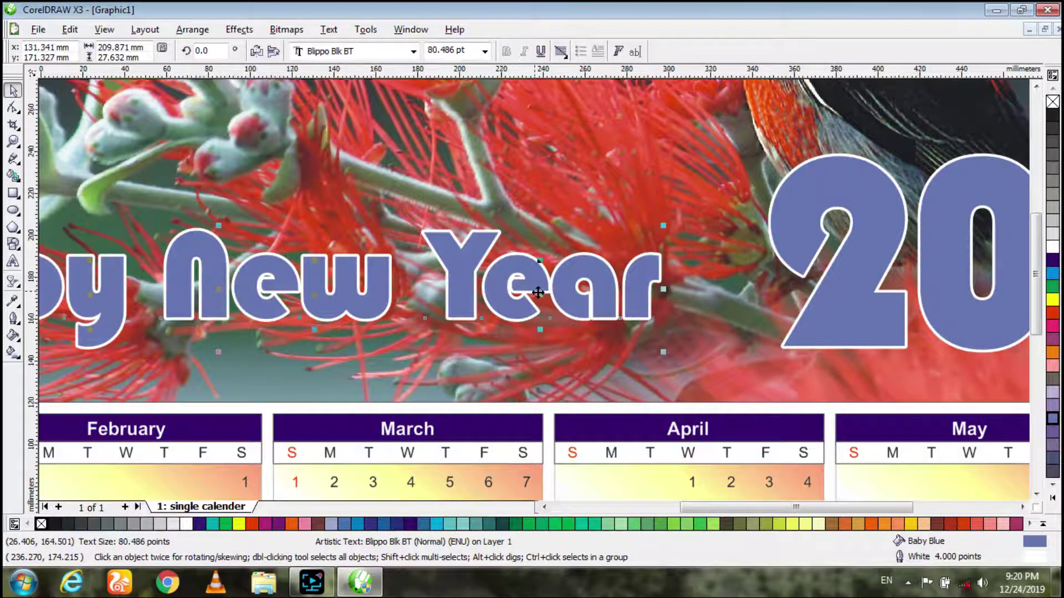
{"action": "scroll", "coordinate": [542, 285], "scroll_direction": "down", "scroll_amount": 2}
{"action": "left_click", "coordinate": [832, 279]}
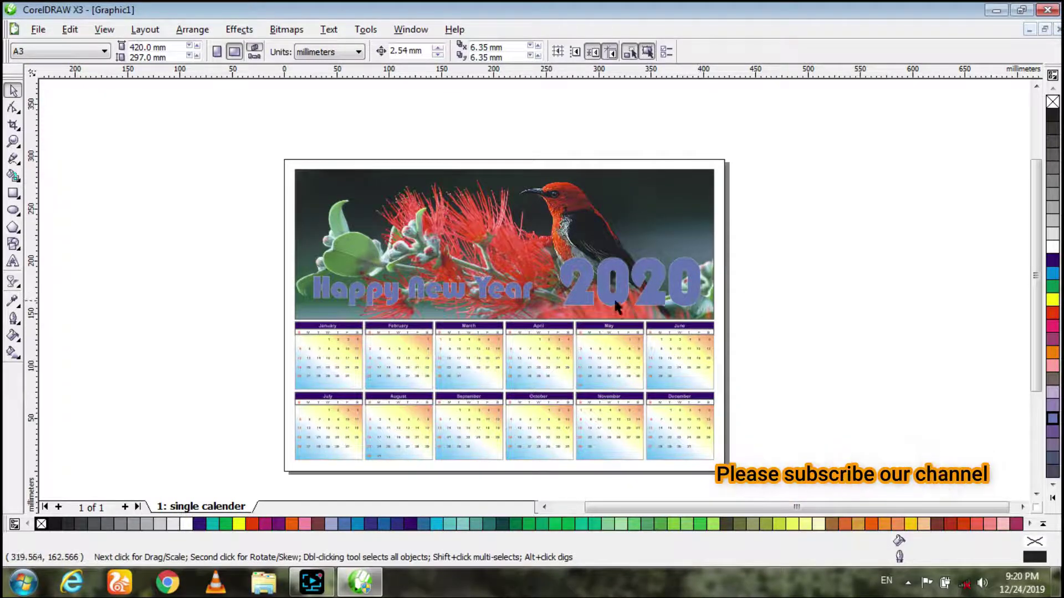
Set the white outline of both the "Happy New Year" and "2020" texts to 8 pt.
{"action": "left_click_drag", "start_coordinate": [837, 258], "coordinate": [226, 313]}
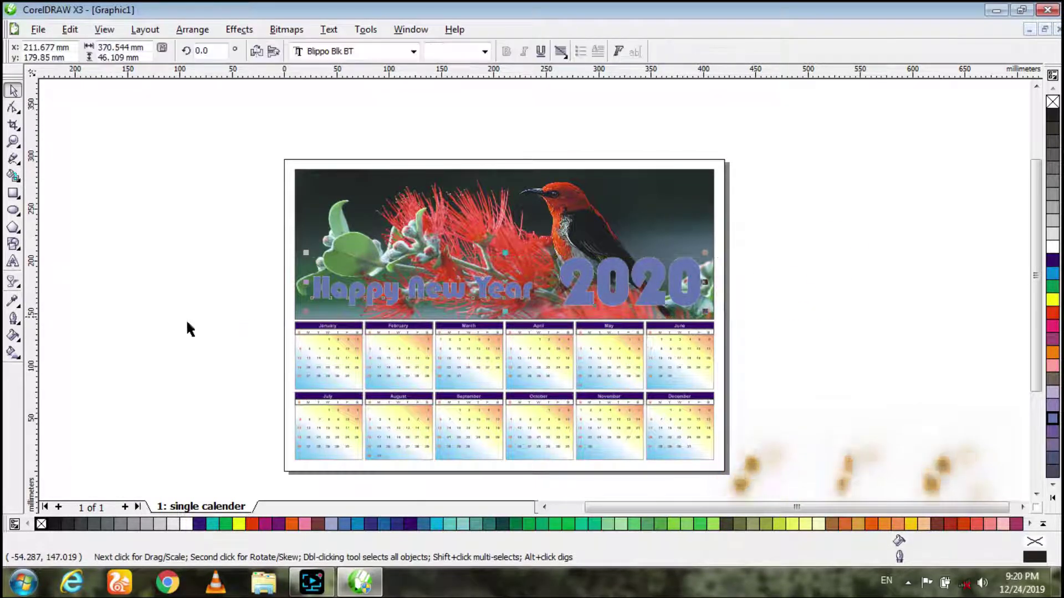
{"action": "left_click", "coordinate": [14, 321]}
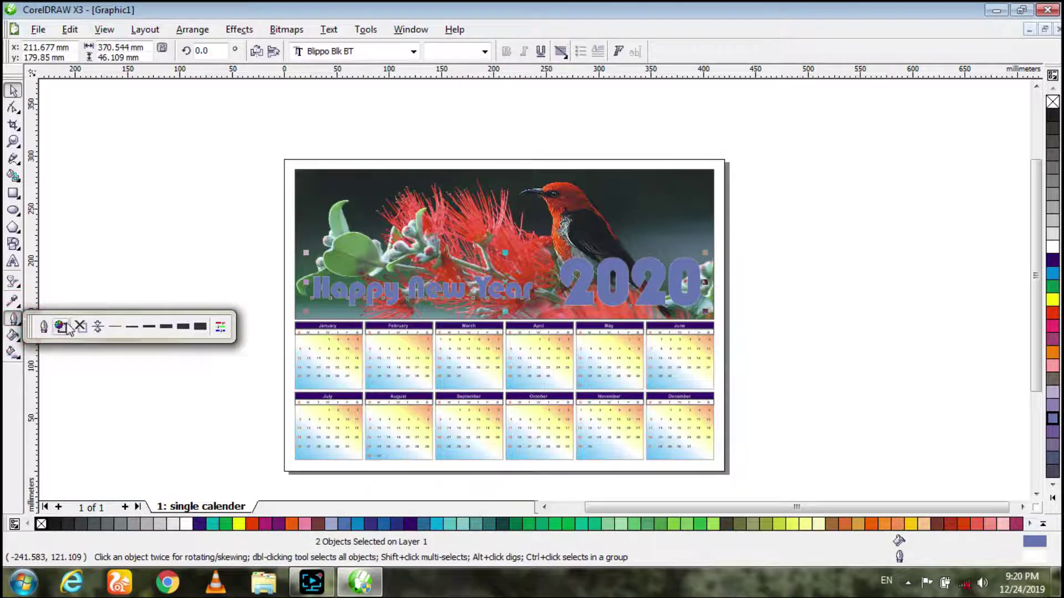
{"action": "left_click", "coordinate": [46, 328]}
{"action": "left_click", "coordinate": [445, 209]}
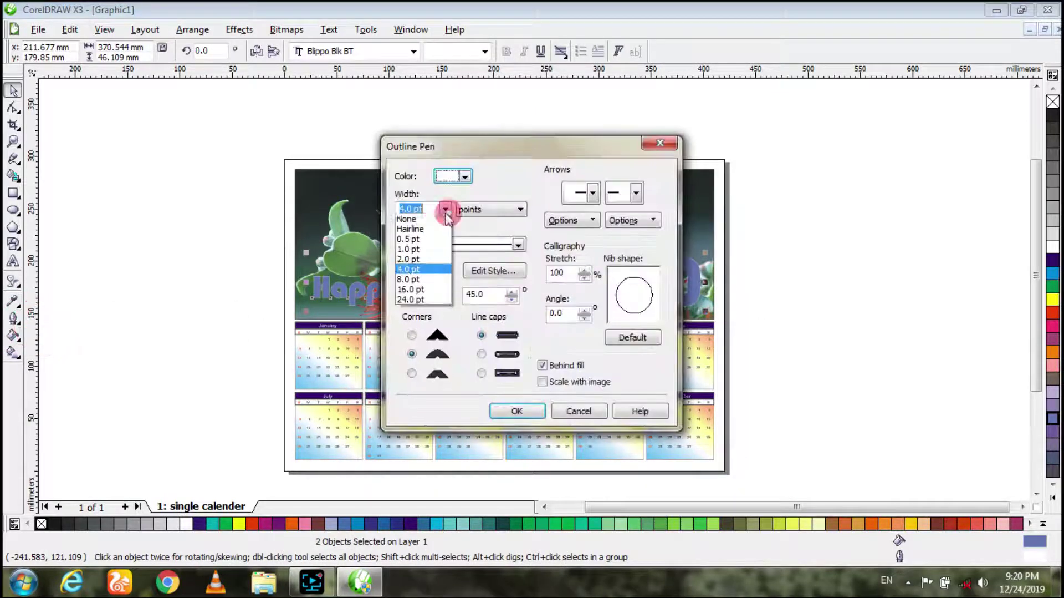
{"action": "left_click", "coordinate": [409, 294]}
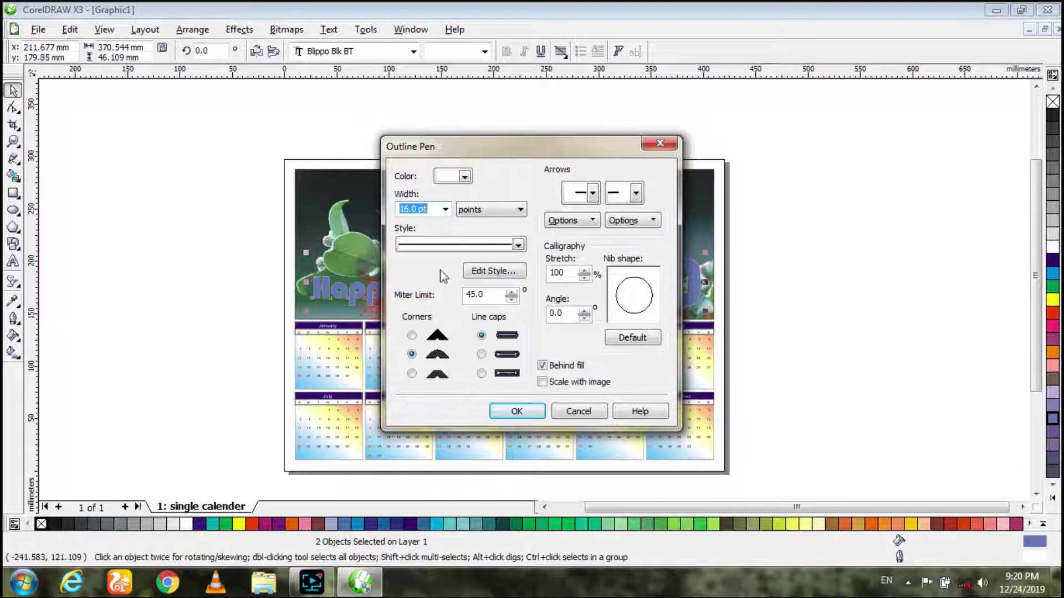
{"action": "left_click", "coordinate": [439, 212]}
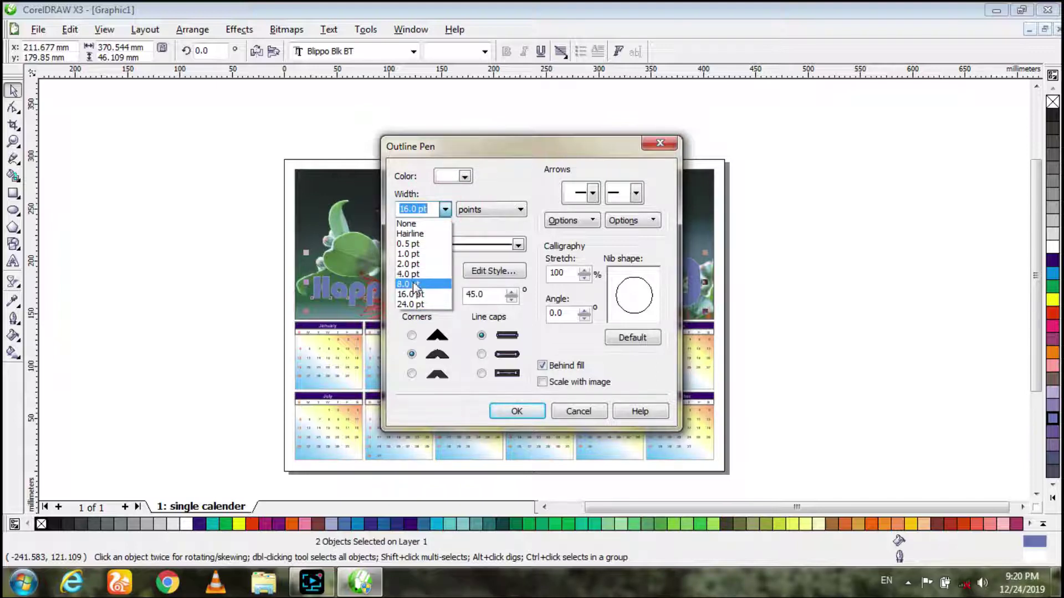
{"action": "left_click", "coordinate": [414, 283]}
{"action": "left_click", "coordinate": [517, 410]}
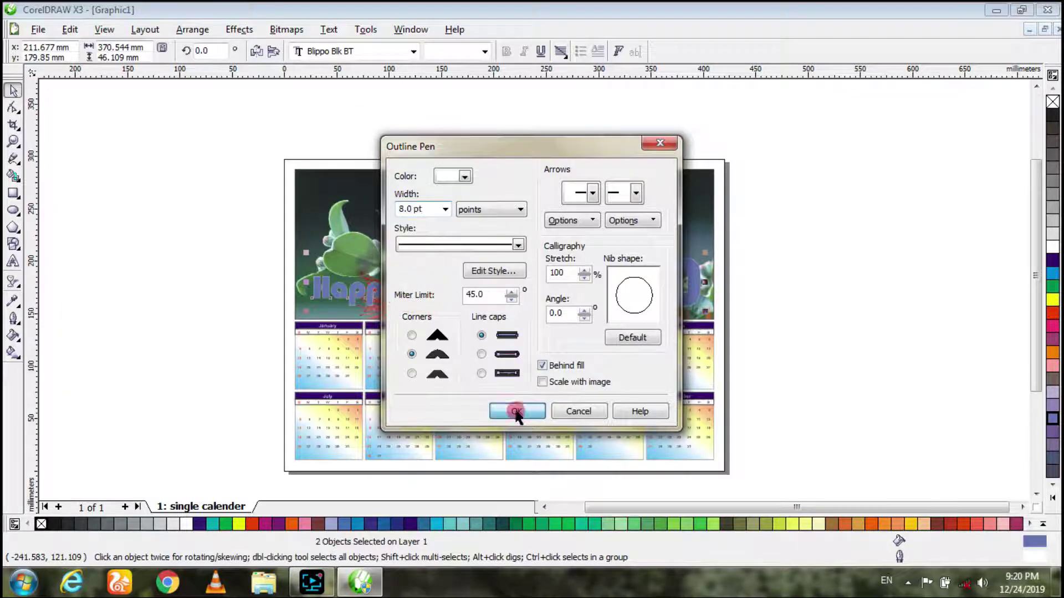
{"action": "key", "text": "shift+F2"}
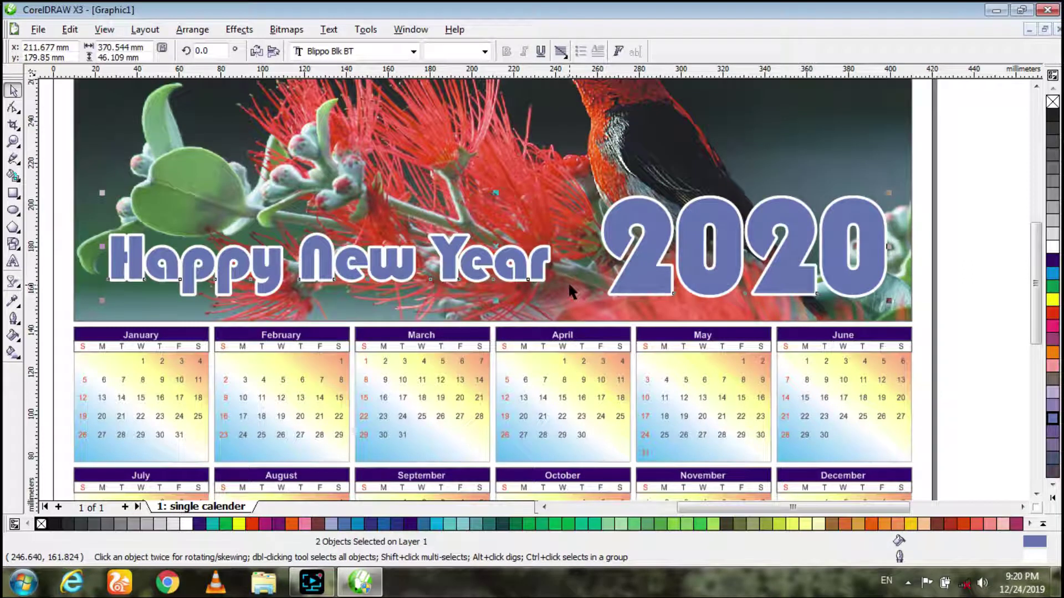
{"action": "key", "text": "F3"}
{"action": "left_click", "coordinate": [836, 245]}
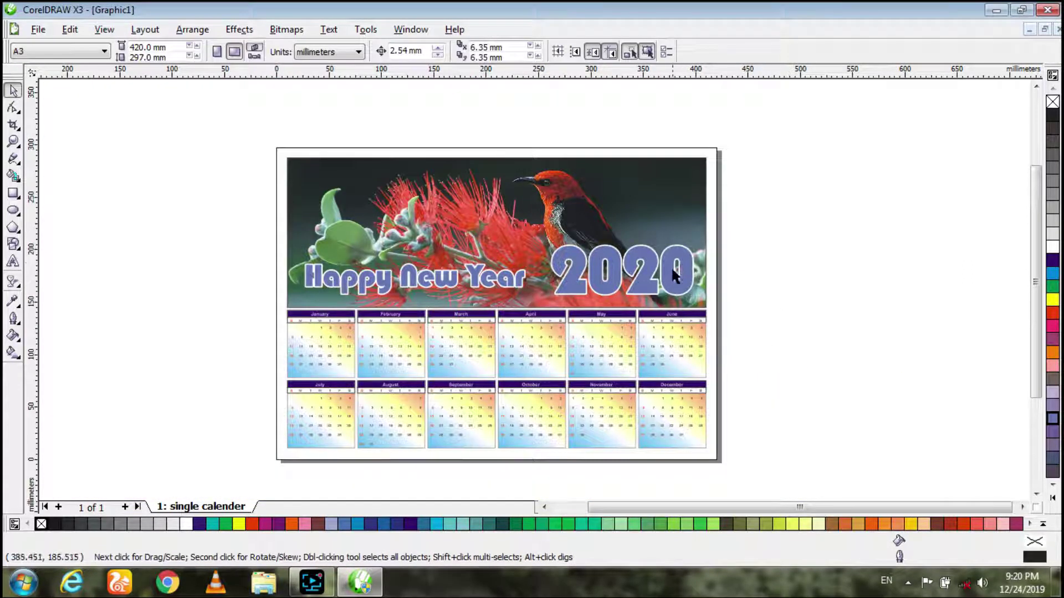
Break the "2020" artistic text apart into separate digits.
{"action": "left_click", "coordinate": [615, 280]}
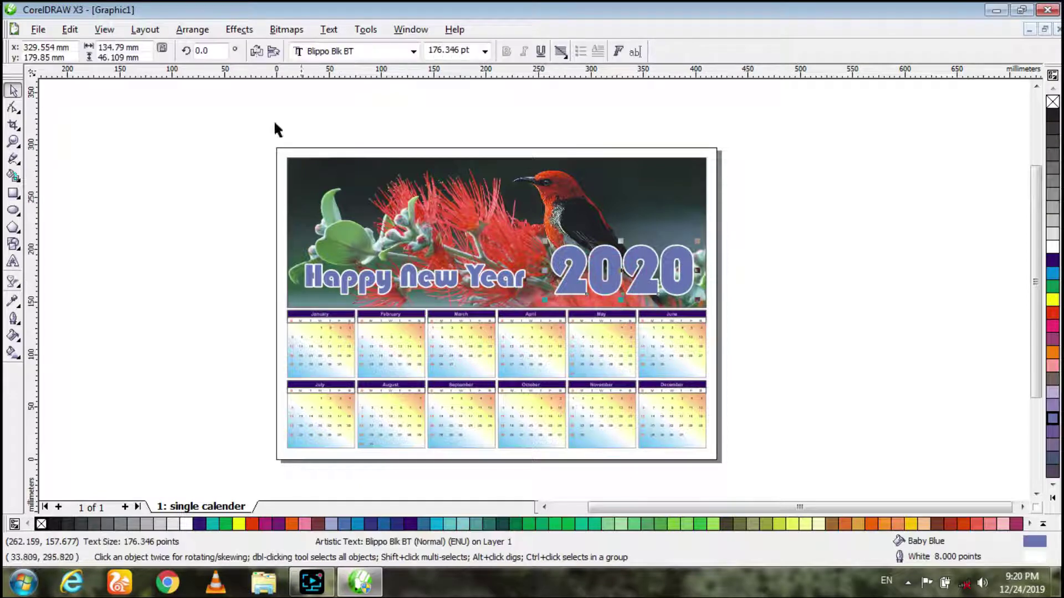
{"action": "left_click", "coordinate": [200, 35]}
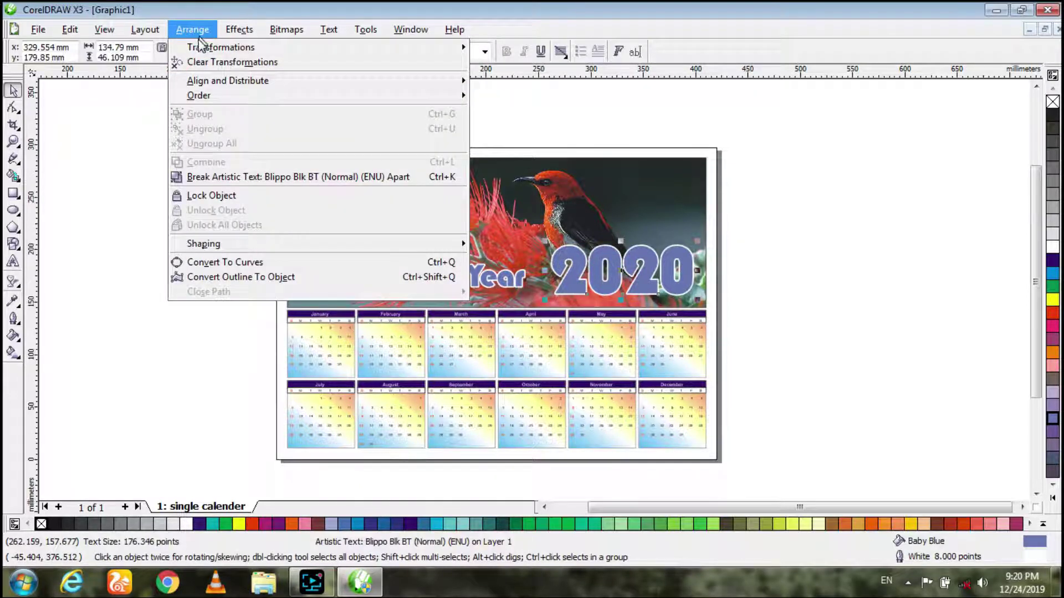
{"action": "left_click", "coordinate": [362, 176]}
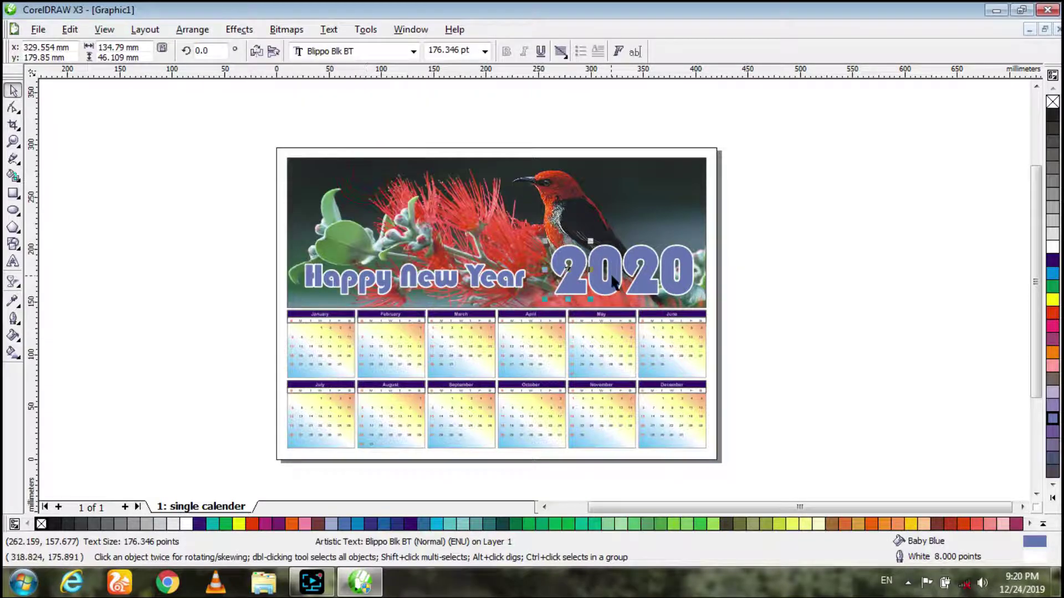
Try moving the third and fourth digits of "2020" off the page and deleting the last one, undoing each change.
{"action": "left_click_drag", "start_coordinate": [642, 265], "coordinate": [730, 242]}
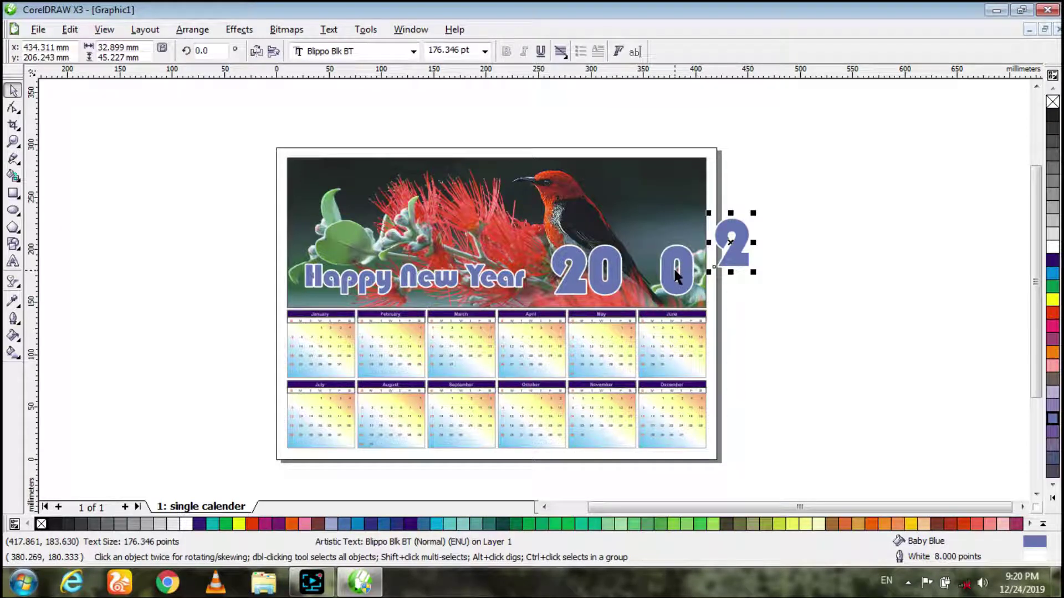
{"action": "key", "text": "ctrl+z"}
{"action": "left_click_drag", "start_coordinate": [682, 278], "coordinate": [748, 281]}
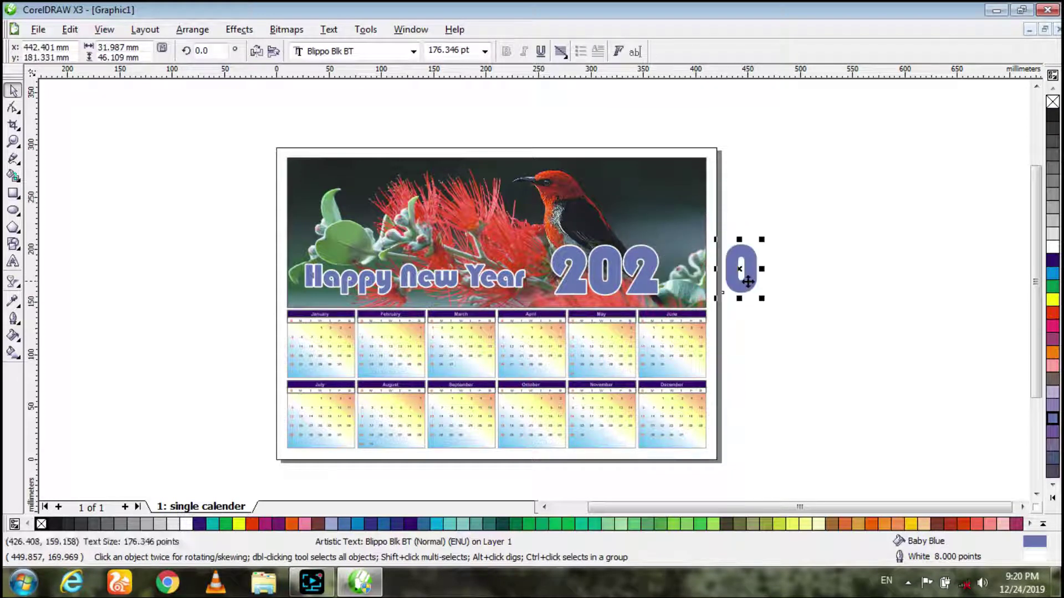
{"action": "key", "text": "Delete"}
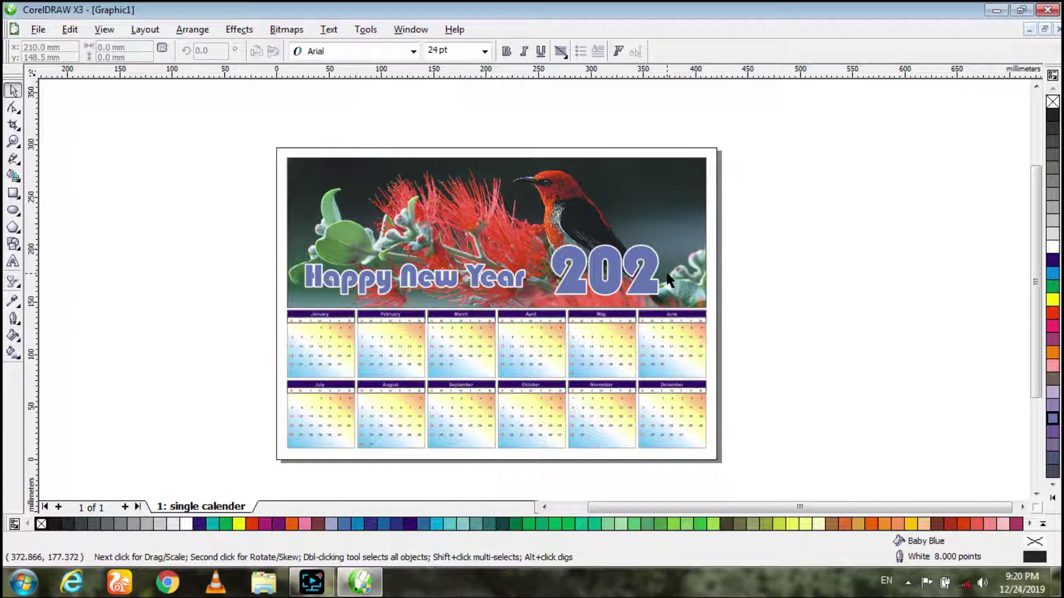
{"action": "key", "text": "ctrl+z"}
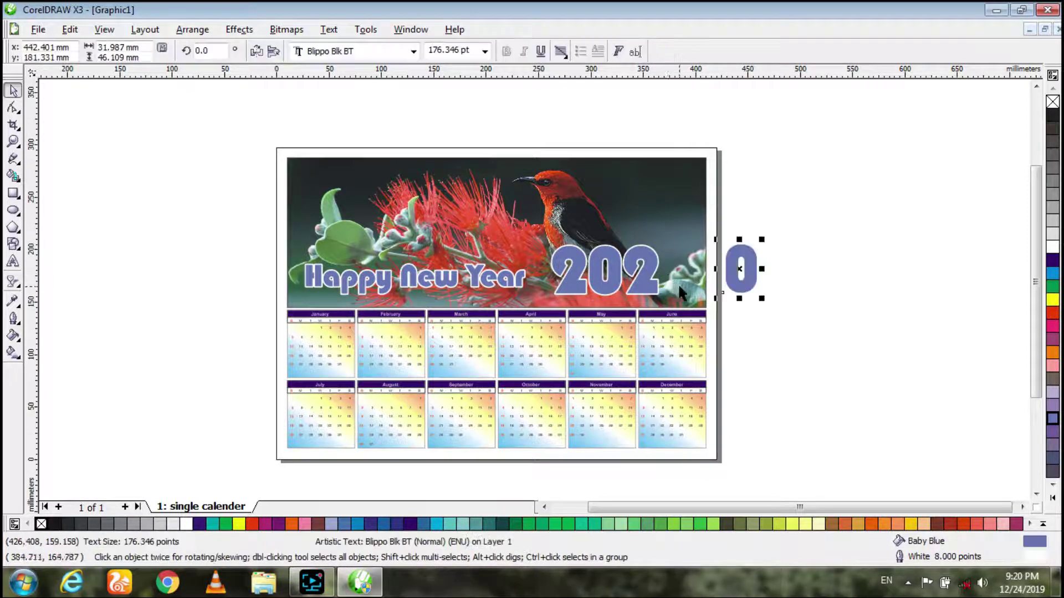
{"action": "key", "text": "ctrl+z"}
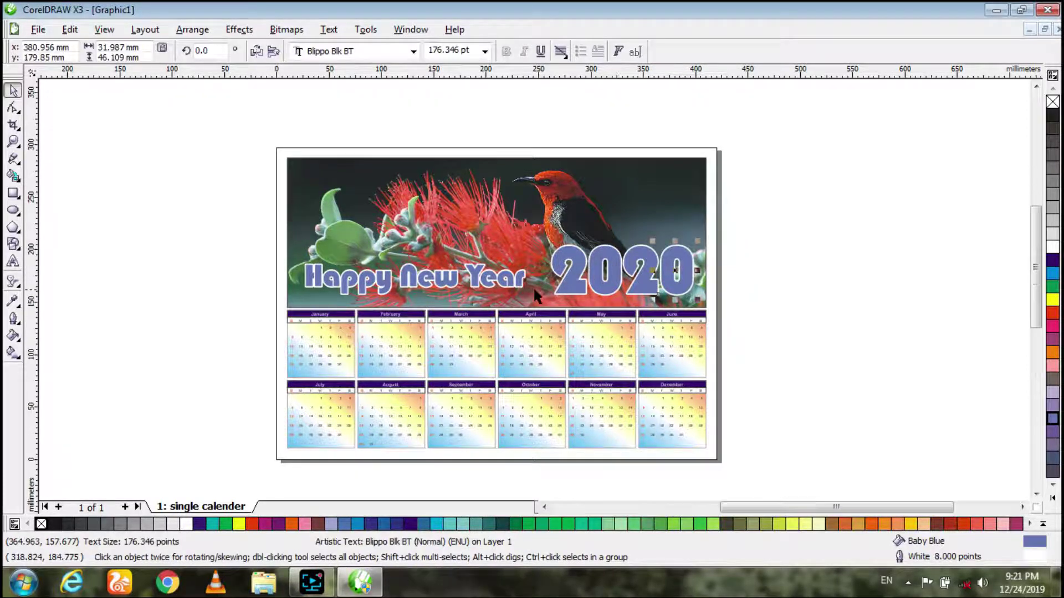
Move the "2020" digits closer together so they overlap, and bring the first "2" to the front of the page.
{"action": "scroll", "coordinate": [533, 286], "scroll_direction": "up", "scroll_amount": 1}
{"action": "left_click_drag", "start_coordinate": [555, 315], "coordinate": [608, 327]}
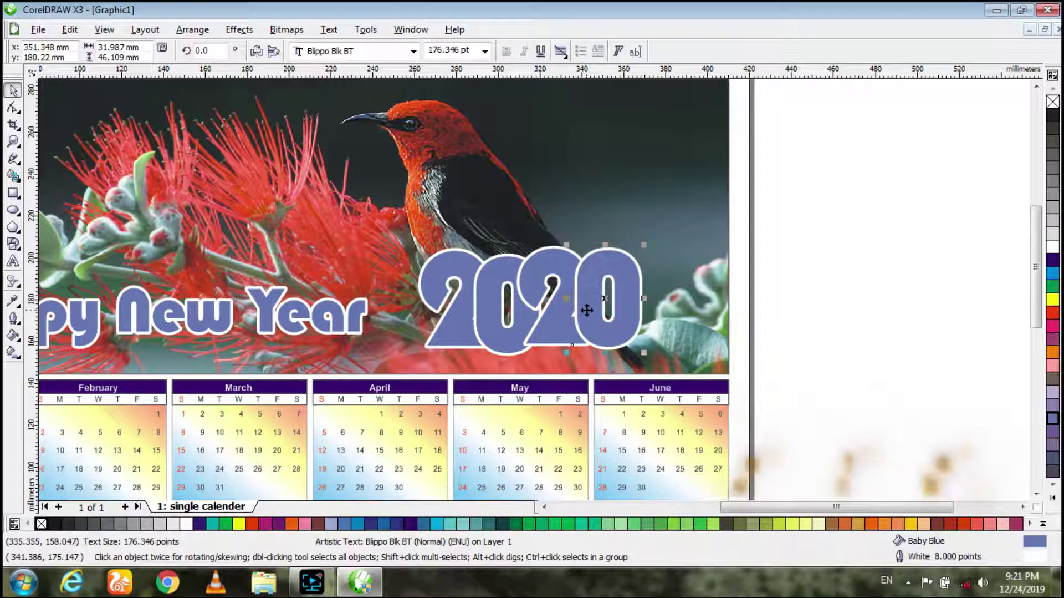
{"action": "left_click", "coordinate": [453, 326]}
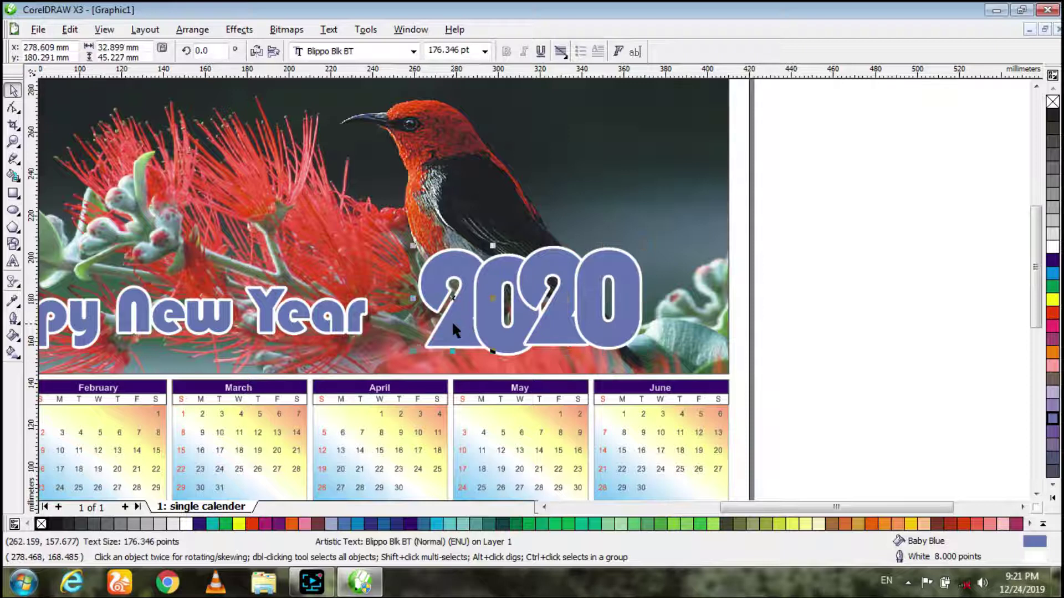
{"action": "right_click", "coordinate": [453, 325]}
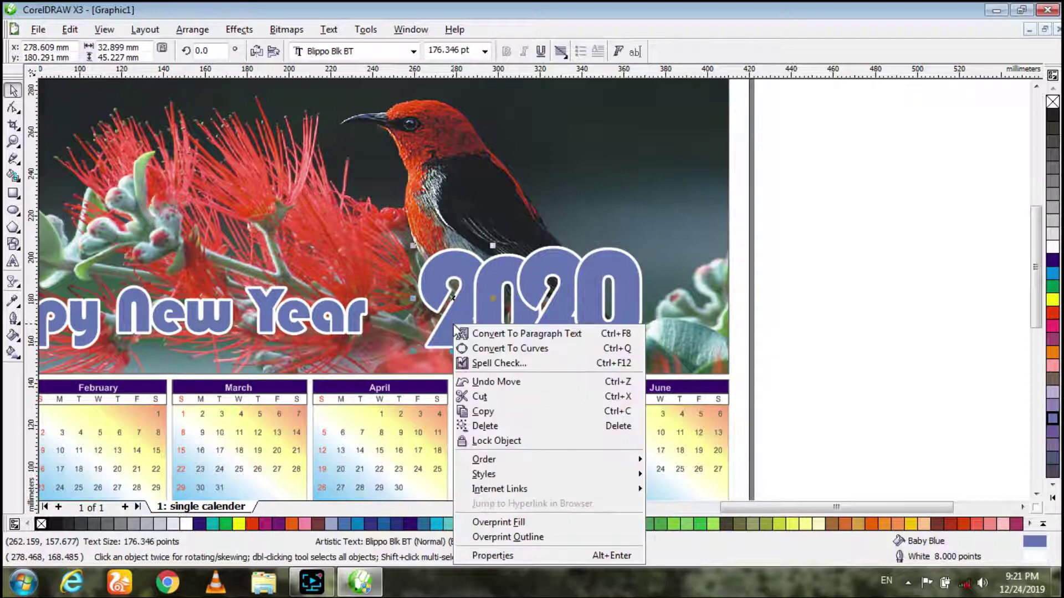
{"action": "mouse_move", "coordinate": [515, 464]}
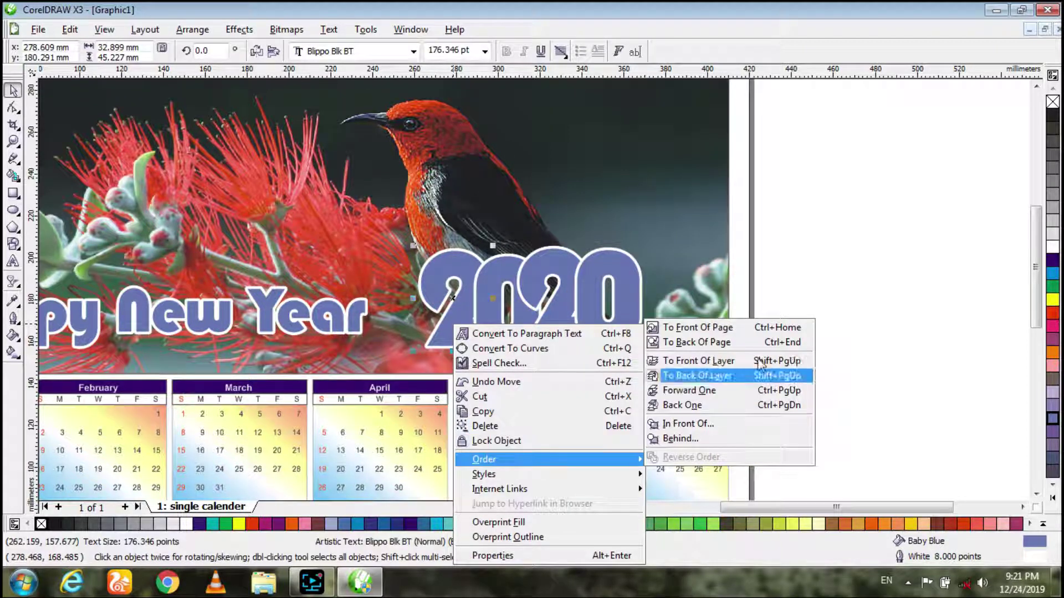
{"action": "left_click", "coordinate": [730, 330]}
{"action": "left_click", "coordinate": [523, 326]}
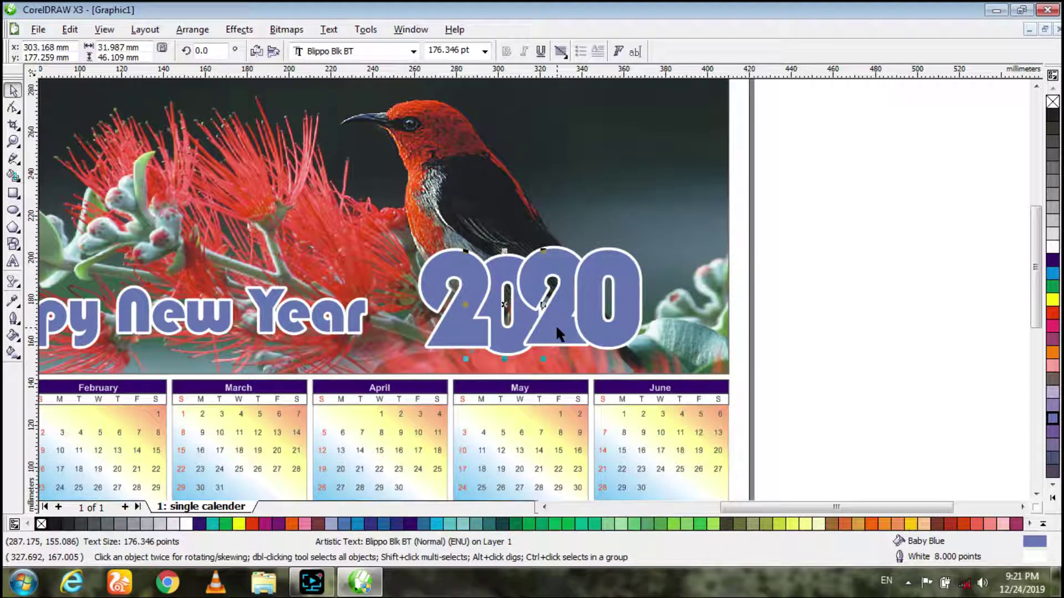
Move the last two digits of "2020" off the page together and delete them.
{"action": "left_click_drag", "start_coordinate": [863, 222], "coordinate": [518, 363]}
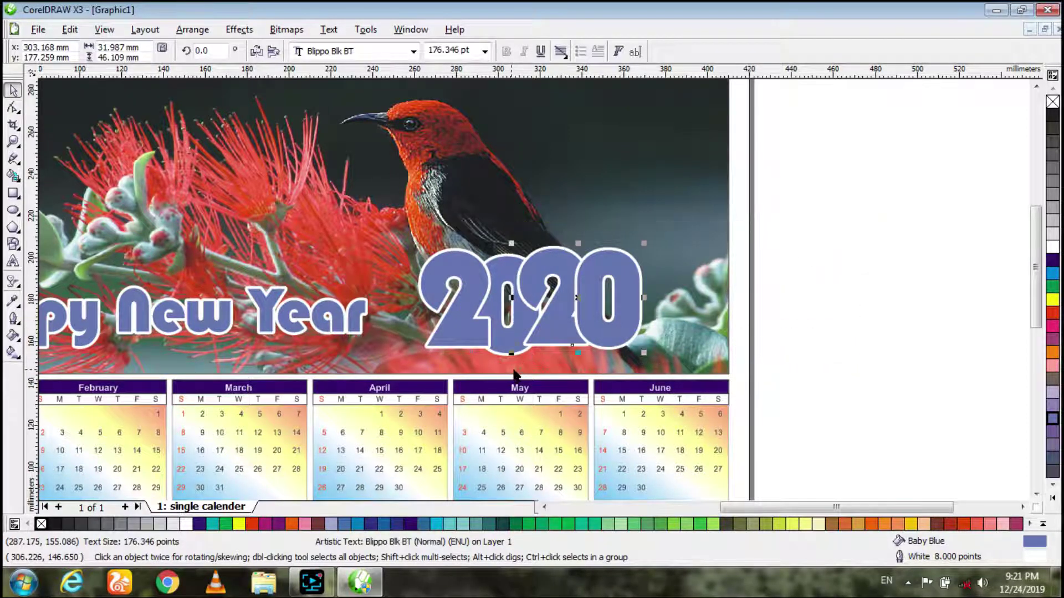
{"action": "left_click_drag", "start_coordinate": [594, 326], "coordinate": [904, 279]}
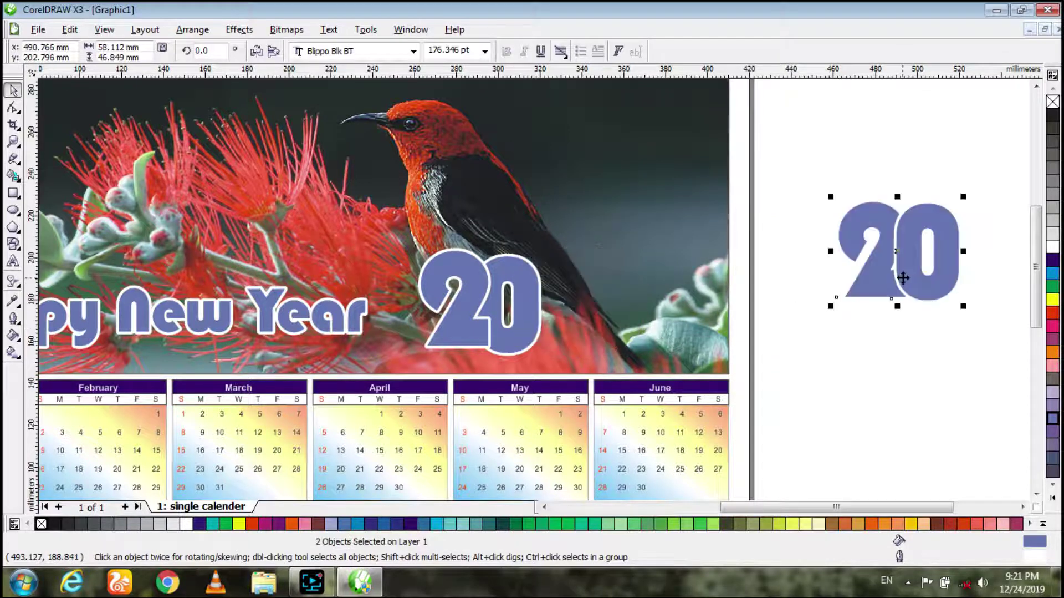
{"action": "right_click", "coordinate": [903, 279]}
{"action": "left_click", "coordinate": [937, 375]}
Group the remaining "2" and "0" and place a copy of the group about 50 mm to the right, overlapping the original.
{"action": "left_click_drag", "start_coordinate": [830, 234], "coordinate": [392, 381]}
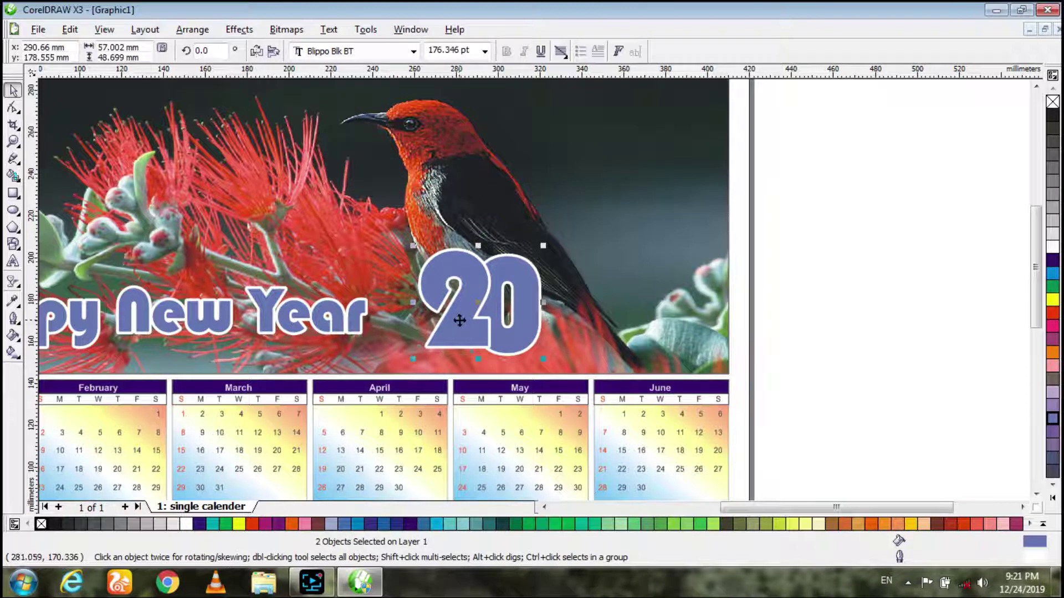
{"action": "left_click_drag", "start_coordinate": [877, 202], "coordinate": [404, 367]}
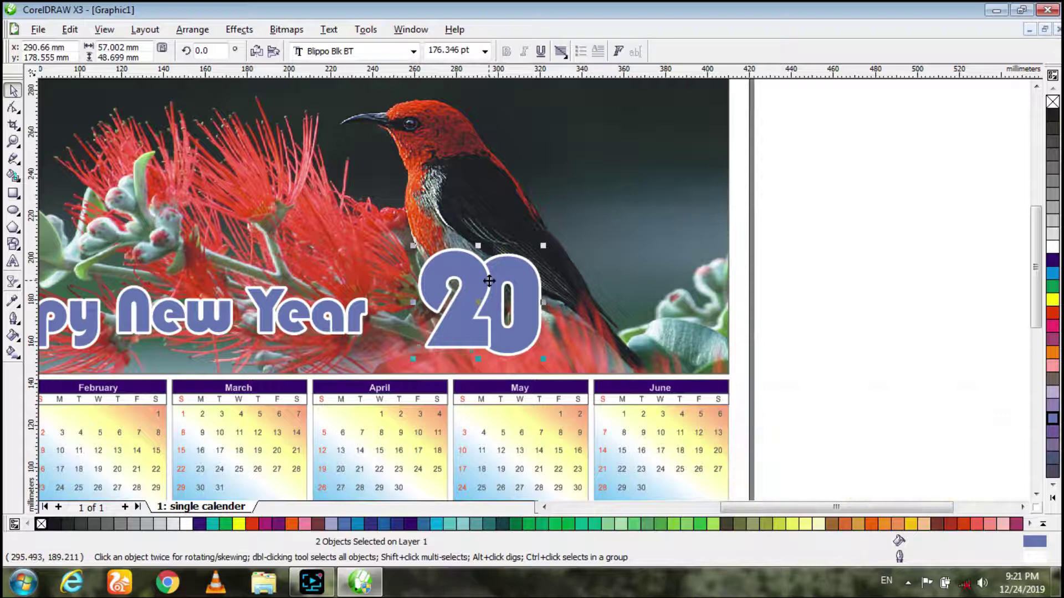
{"action": "key", "text": "ctrl+g"}
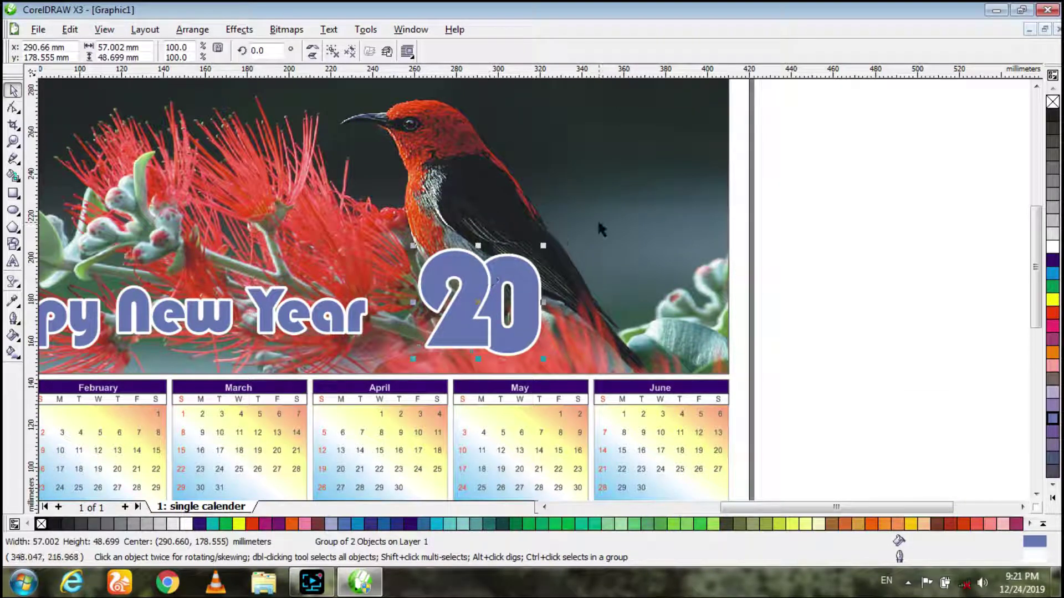
{"action": "left_click_drag", "start_coordinate": [469, 282], "coordinate": [574, 283]}
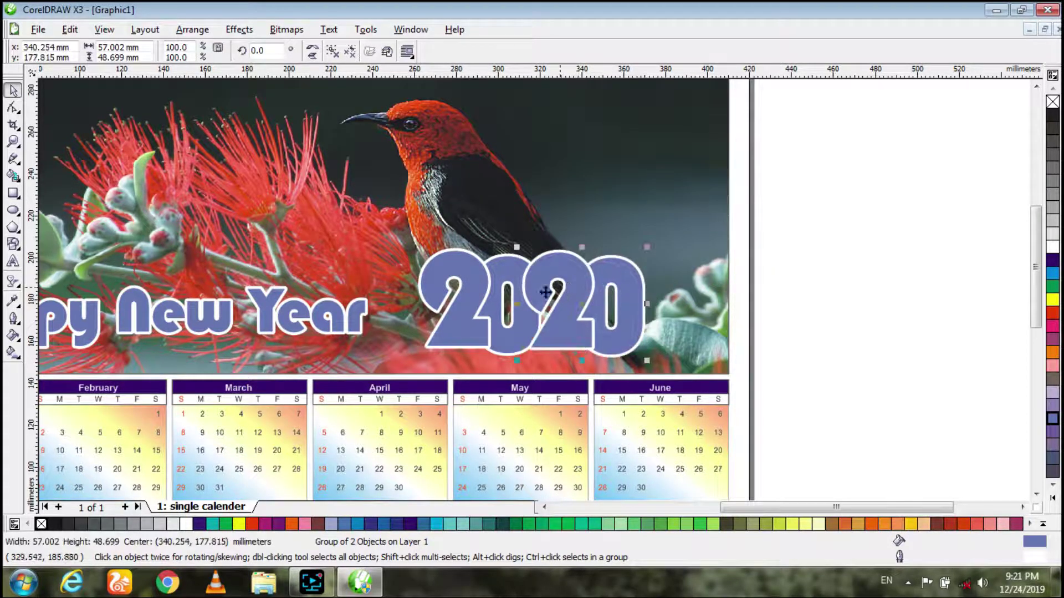
Bring the first "20" group to the front of the layer and shift the second group about 3 mm to the right.
{"action": "left_click", "coordinate": [467, 322]}
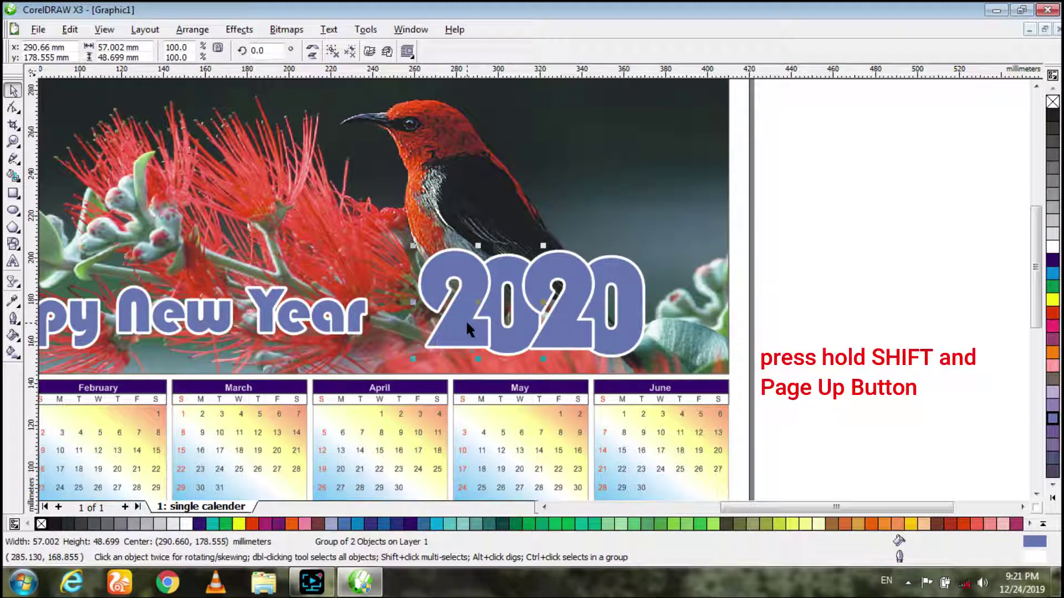
{"action": "key", "text": "shift+Page_Up"}
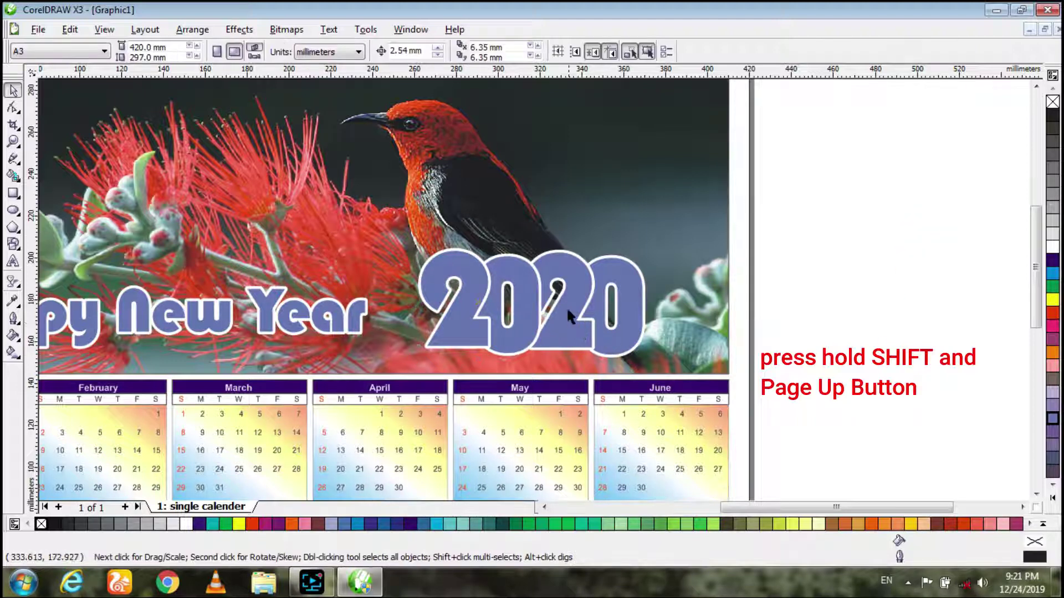
{"action": "left_click_drag", "start_coordinate": [568, 308], "coordinate": [574, 306]}
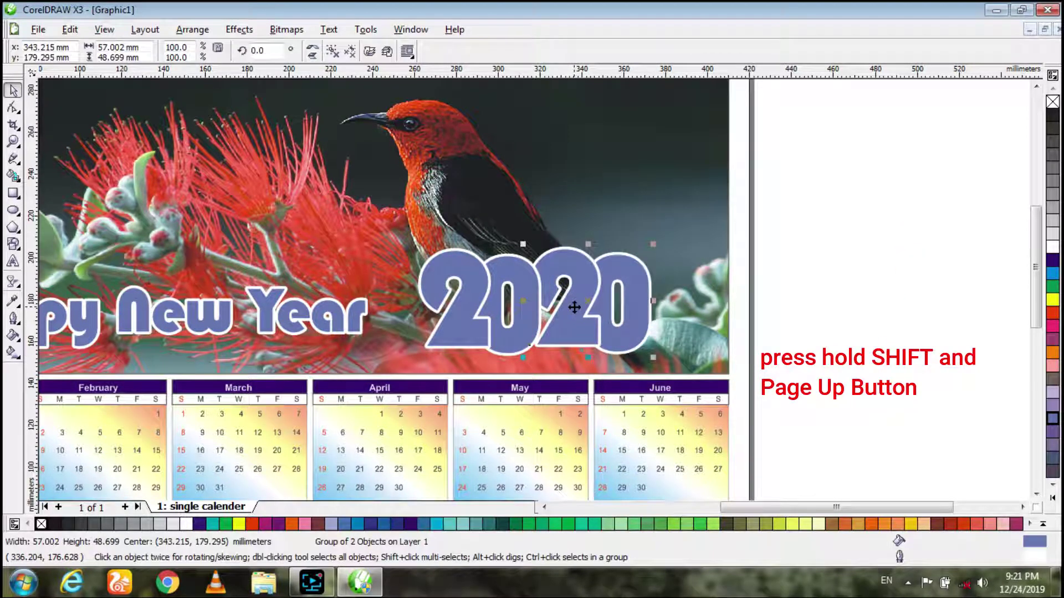
{"action": "left_click_drag", "start_coordinate": [881, 205], "coordinate": [408, 379]}
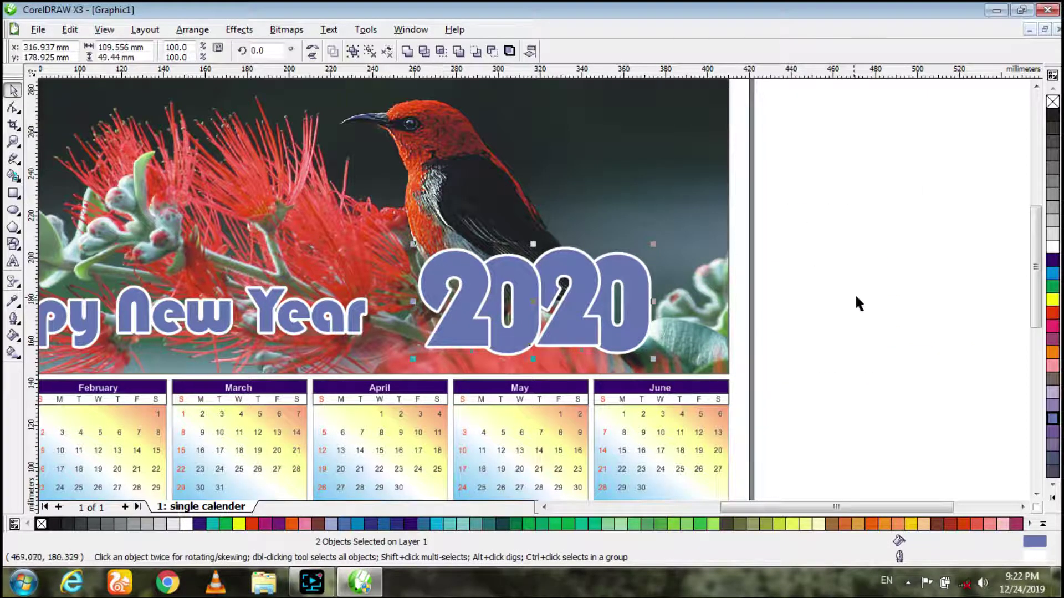
{"action": "left_click", "coordinate": [870, 281]}
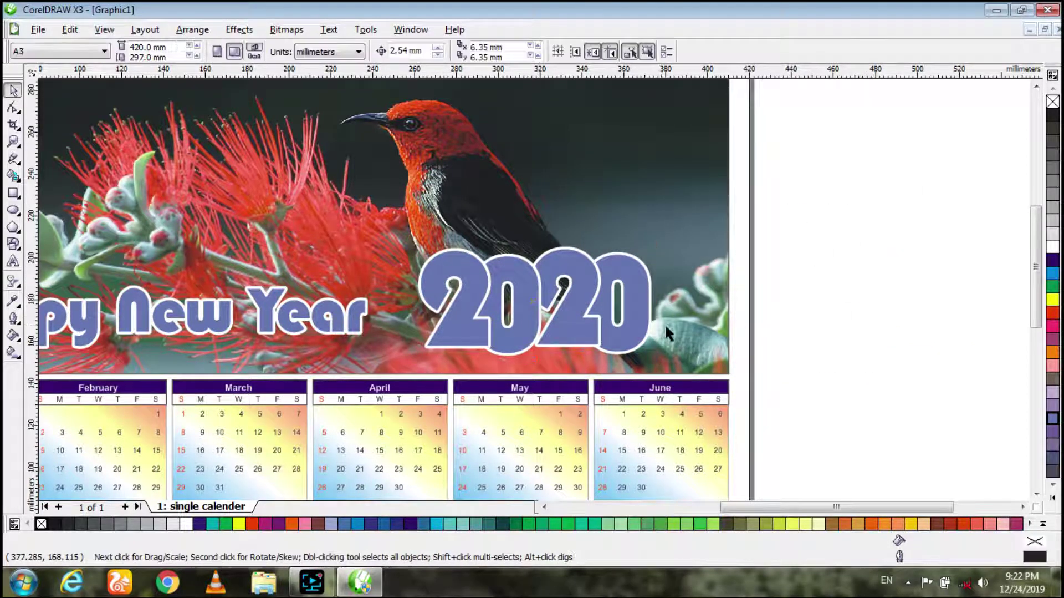
{"action": "scroll", "coordinate": [582, 337], "scroll_direction": "down", "scroll_amount": 1}
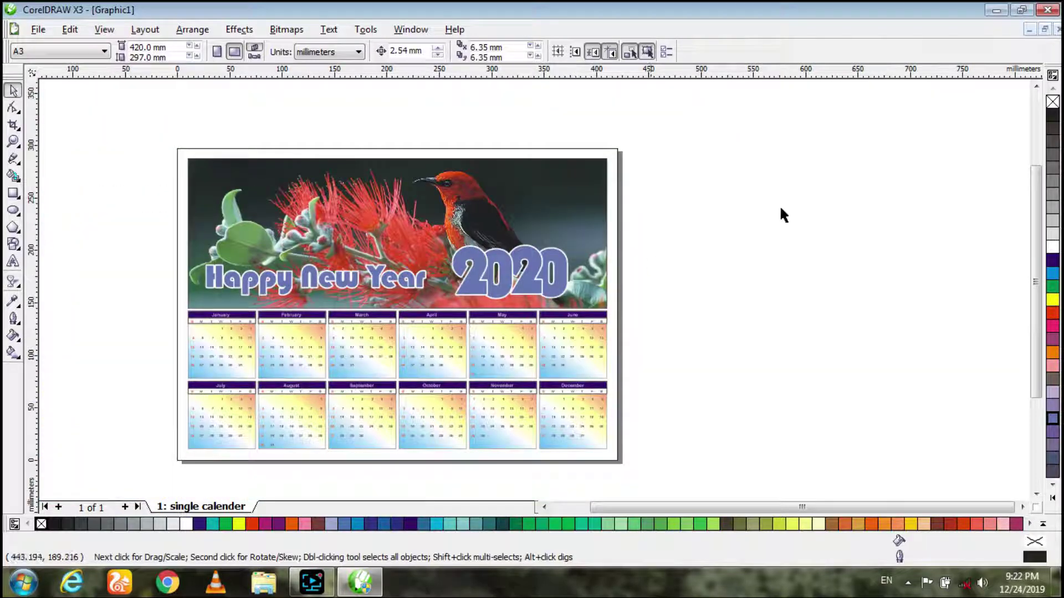